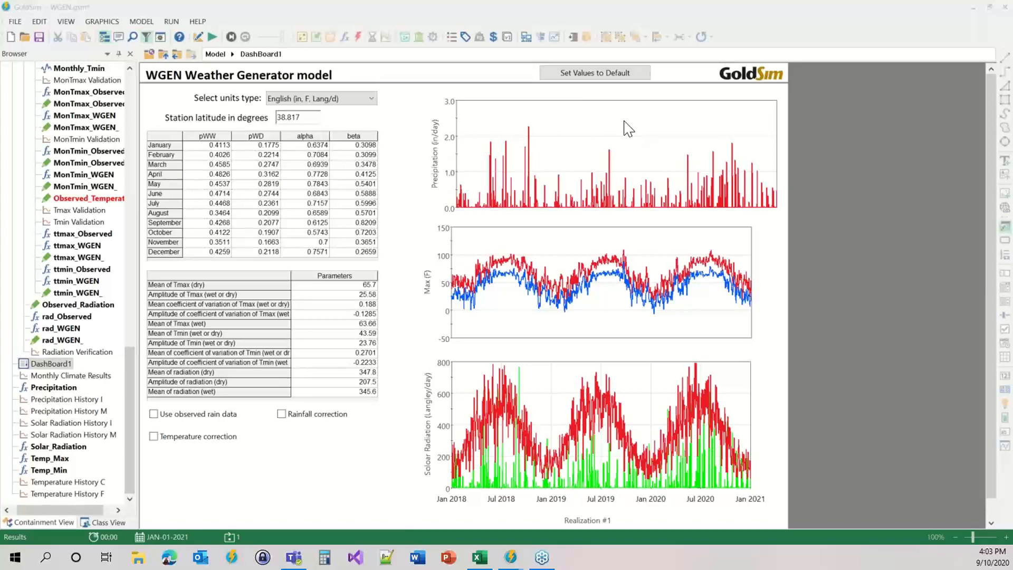
Open the dashboard's solar radiation chart, examine June to mid-July 2019 up close, and close the chart.
double_click(524, 455)
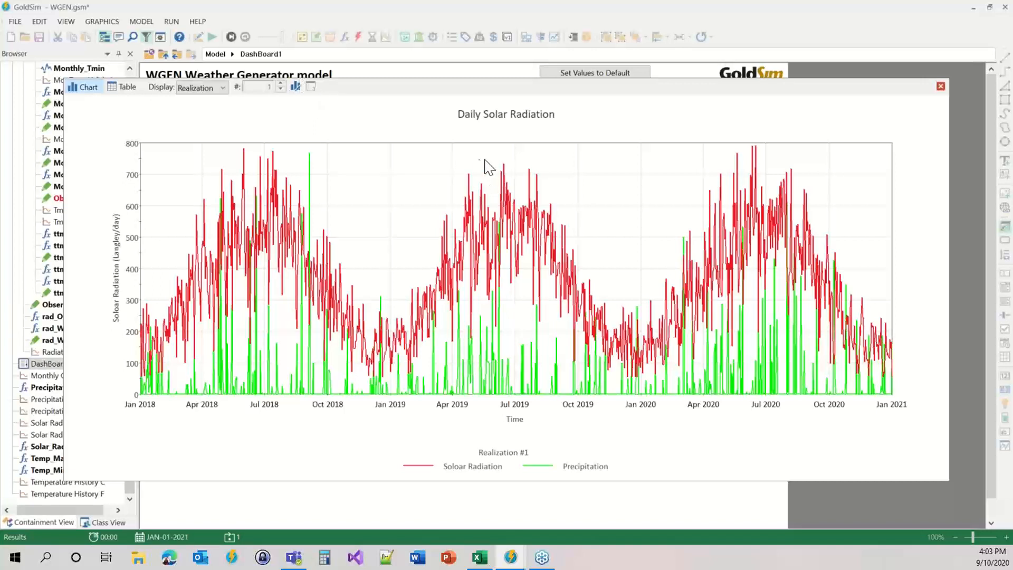
left_click_drag(491, 154, 526, 414)
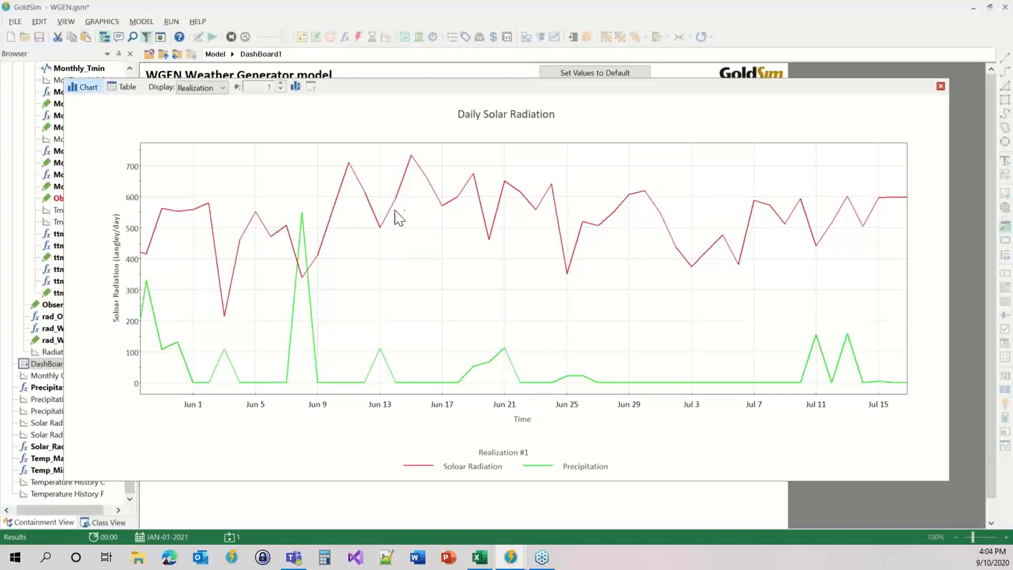
key("Escape")
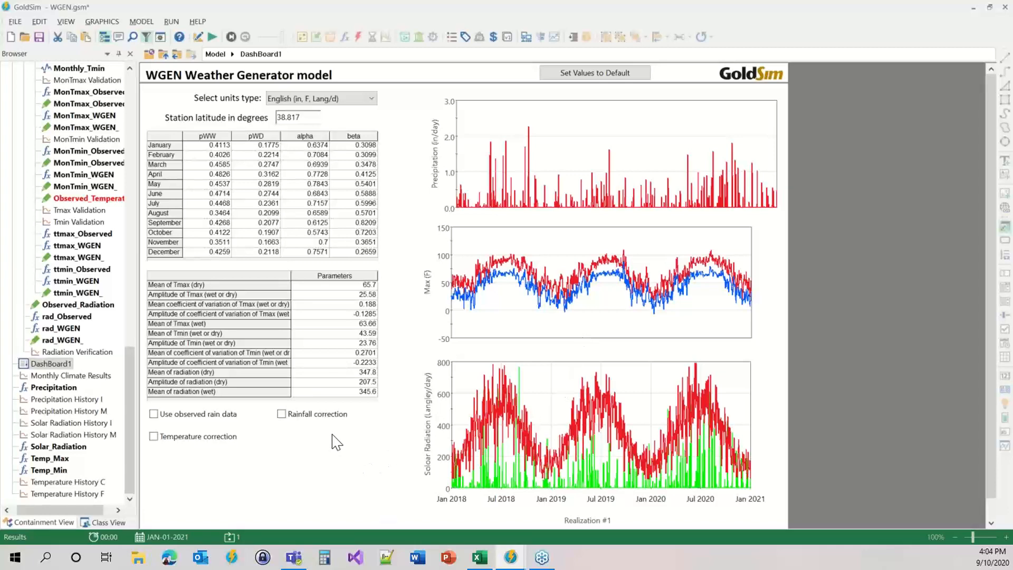
Reopen the Daily Solar Radiation chart and review its general and header style settings without changing them.
left_click(562, 422)
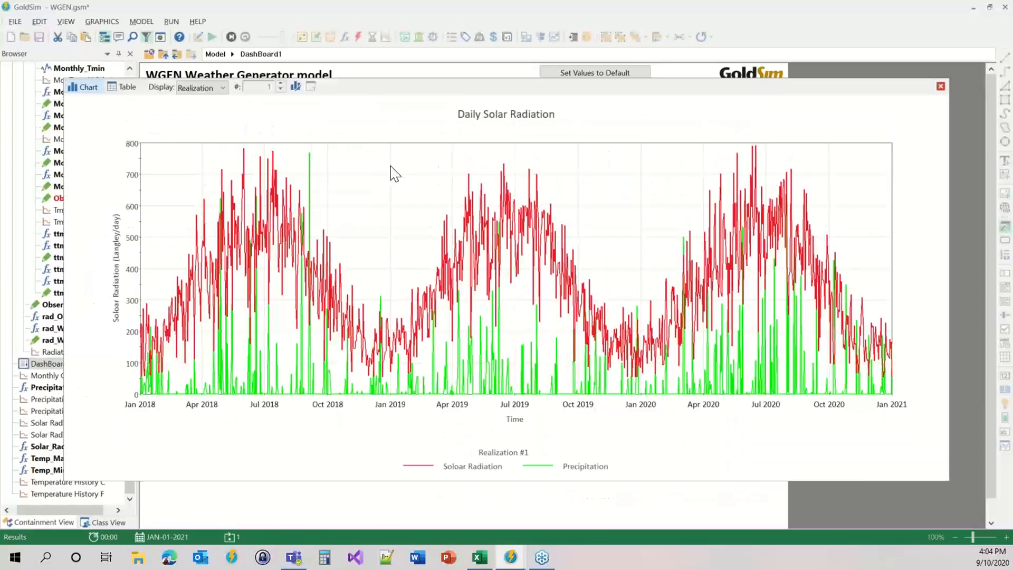
left_click(295, 87)
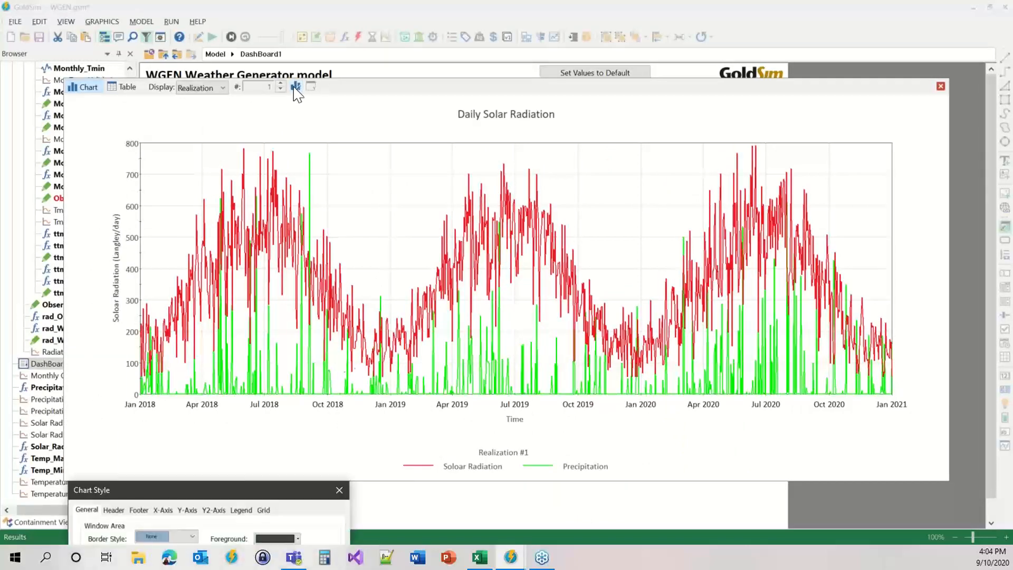
left_click_drag(224, 493, 504, 197)
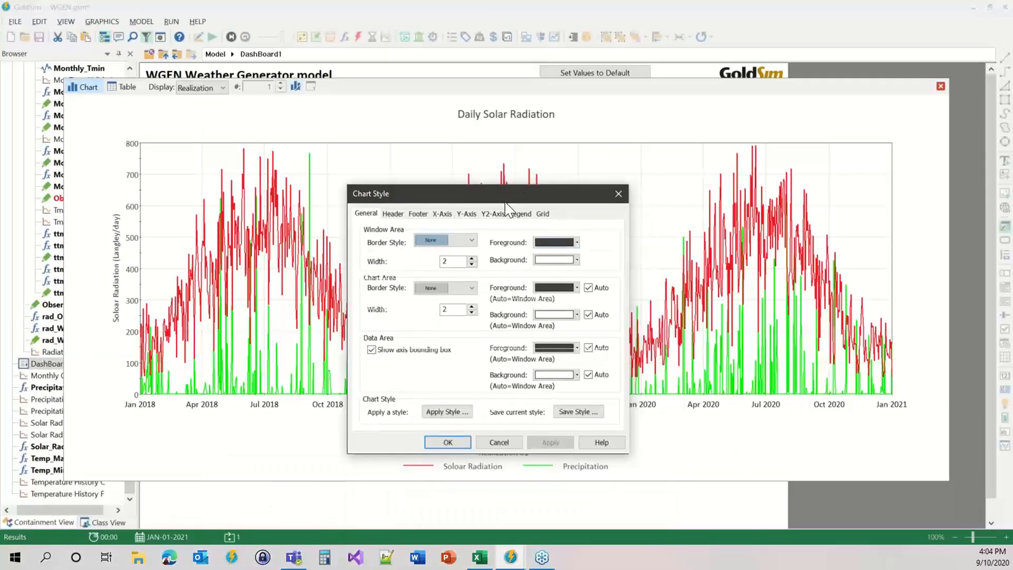
left_click(391, 214)
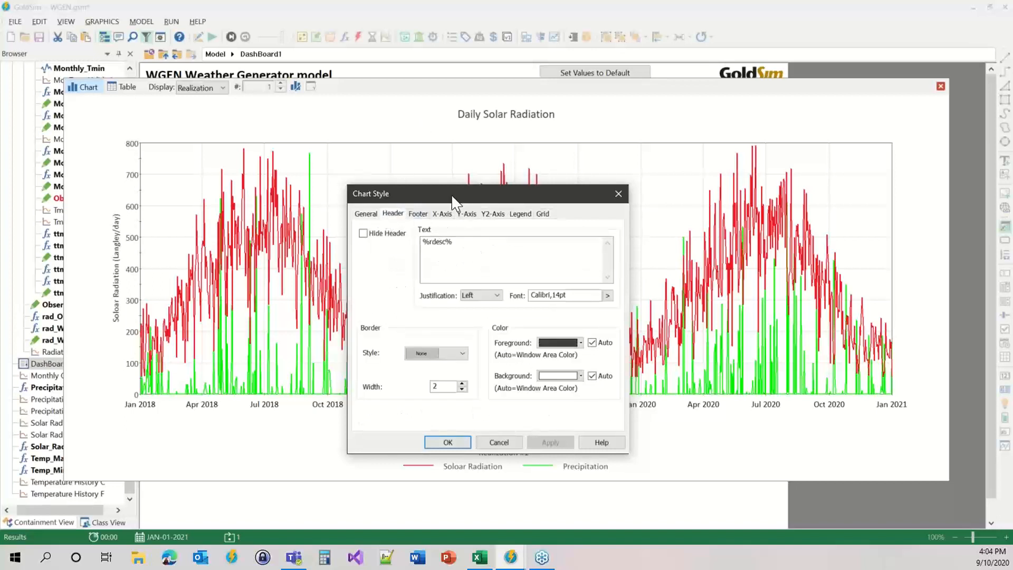
mouse_move(448, 187)
left_mouse_down()
mouse_move(471, 194)
mouse_move(445, 170)
left_mouse_up()
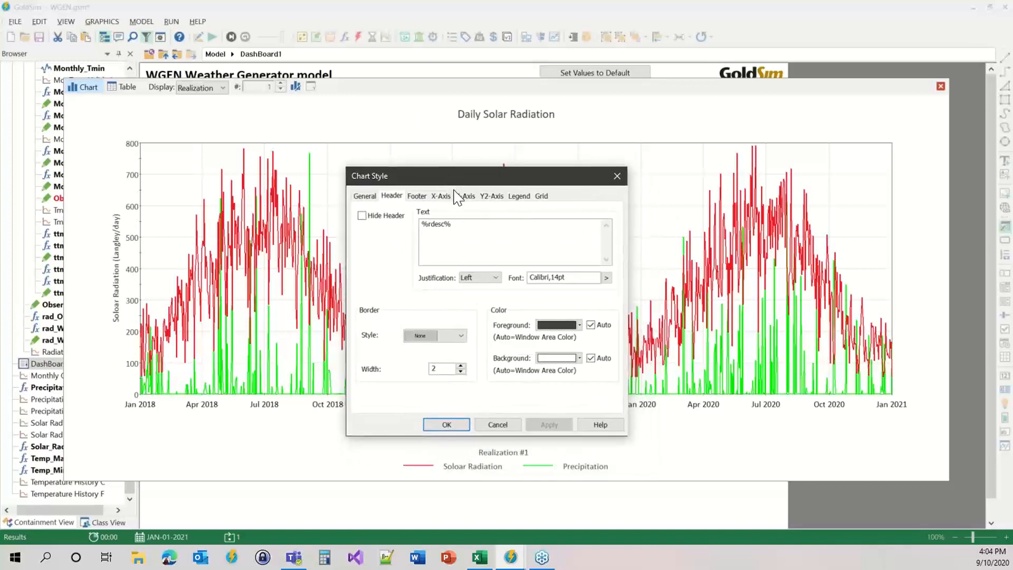
left_click(506, 424)
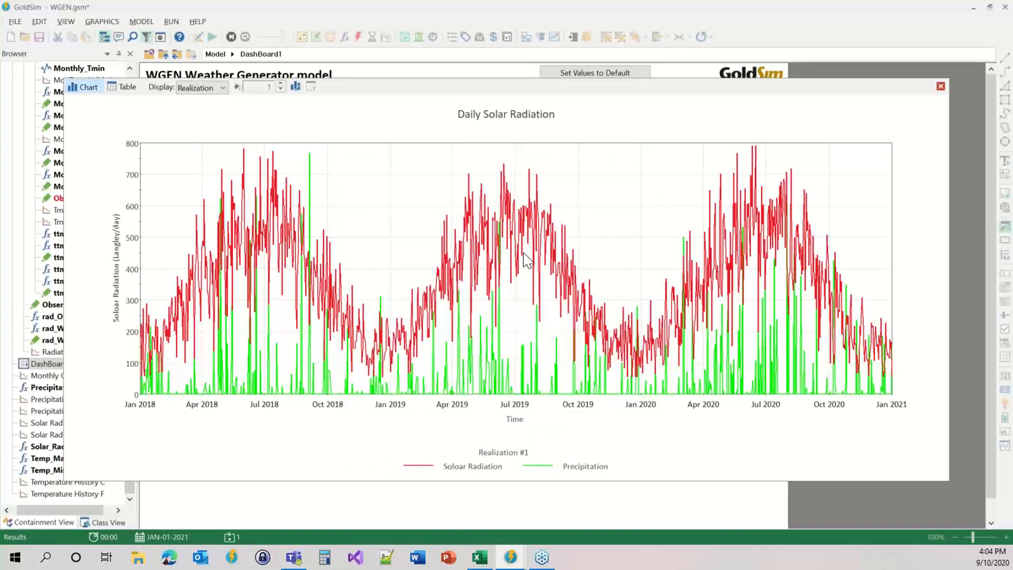
Check the display options available for the Daily Solar Radiation chart and return to the dashboard.
left_click(209, 87)
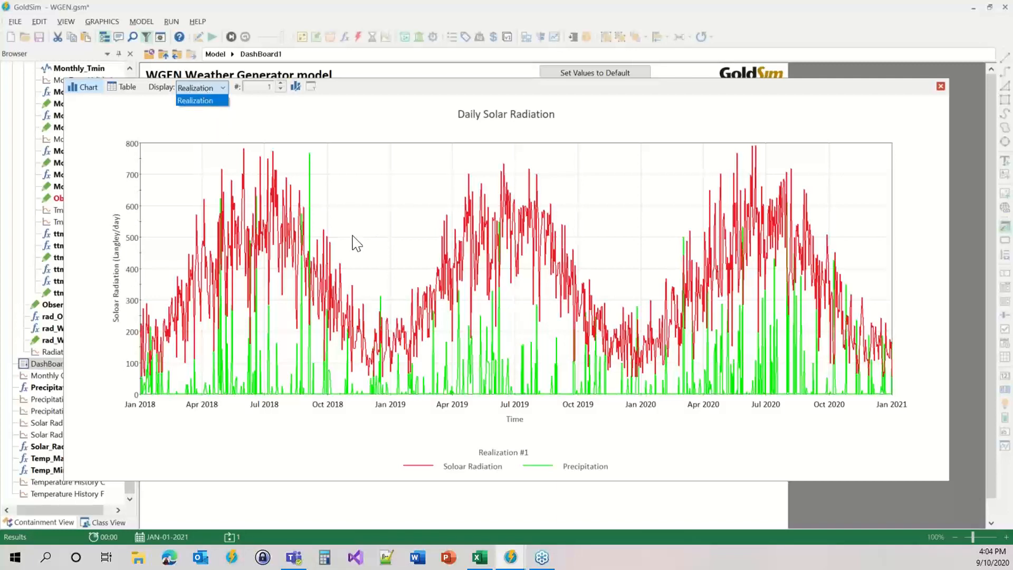
left_click(576, 262)
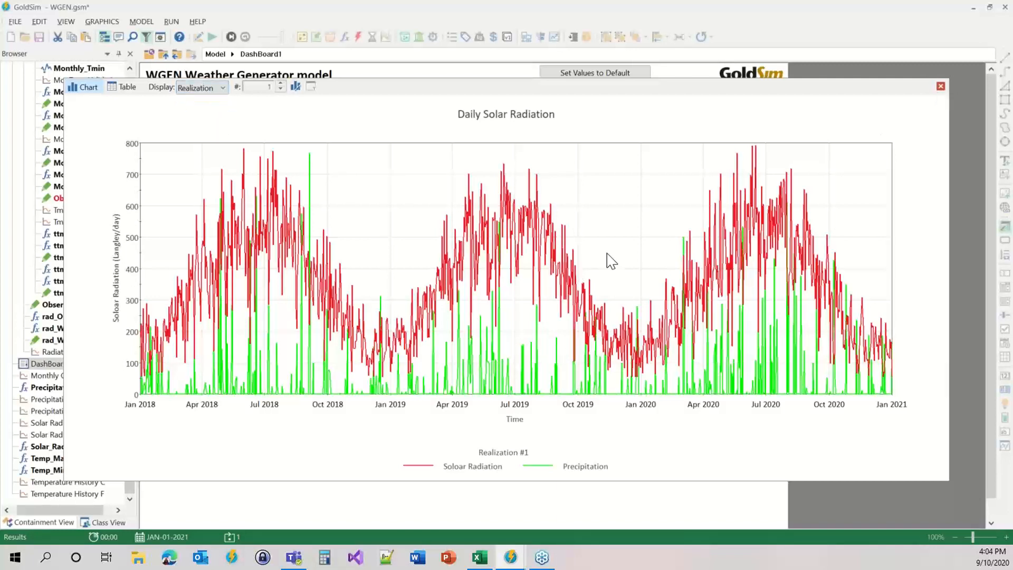
key("Escape")
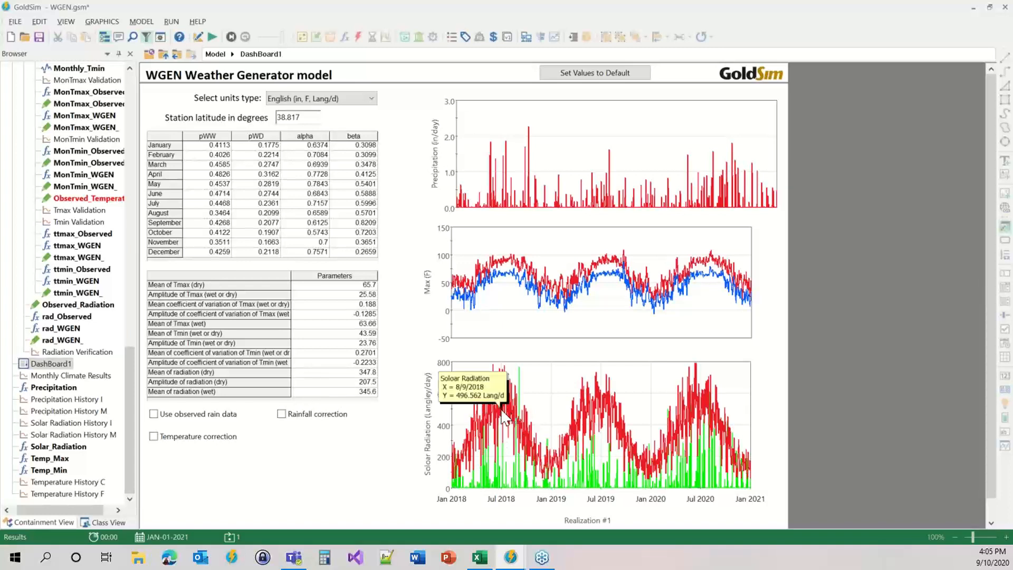
Compare solar radiation with precipitation from late March through June 2019 in the enlarged dashboard chart, and close it.
double_click(599, 413)
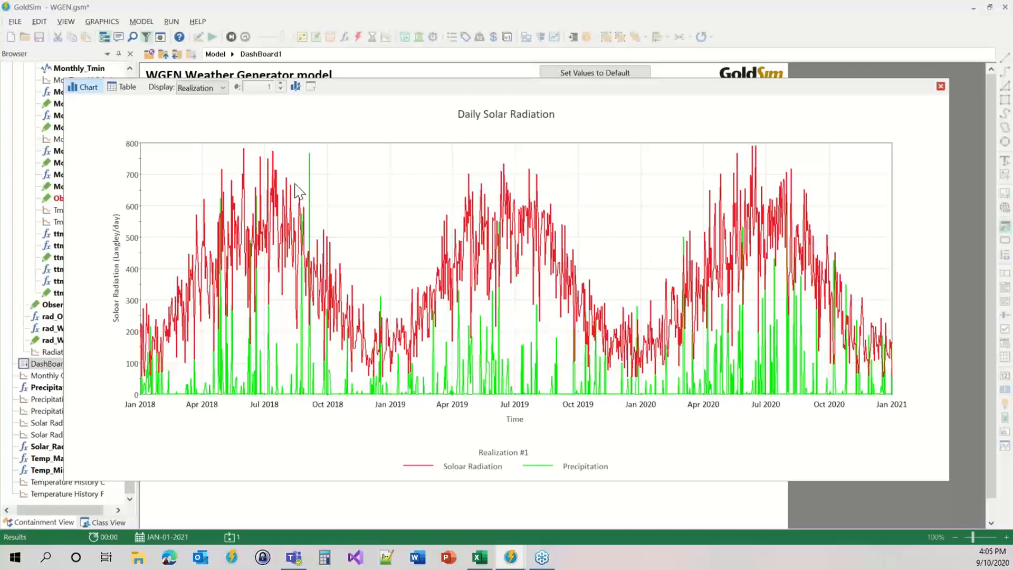
left_click_drag(526, 210, 514, 413)
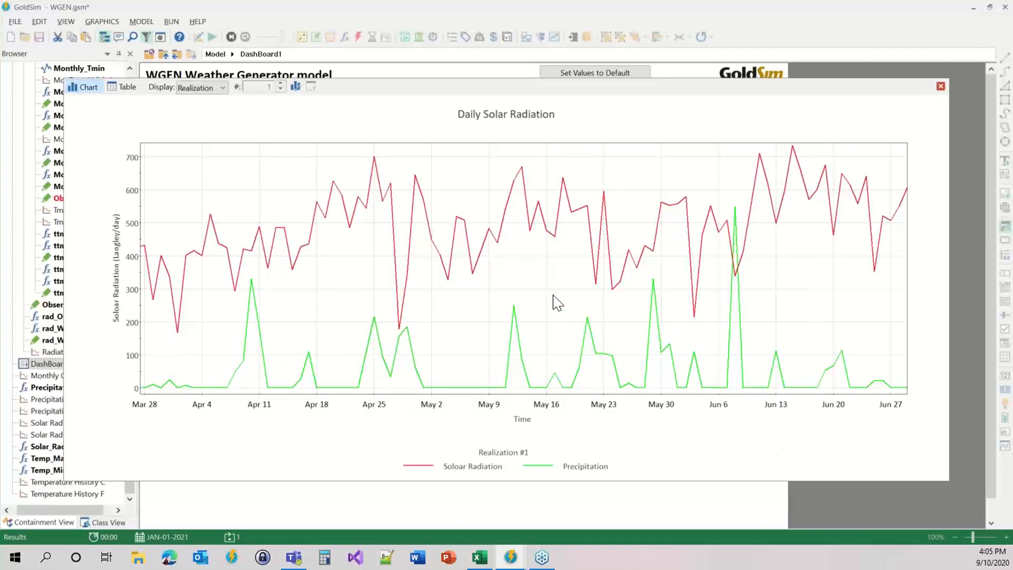
key("Escape")
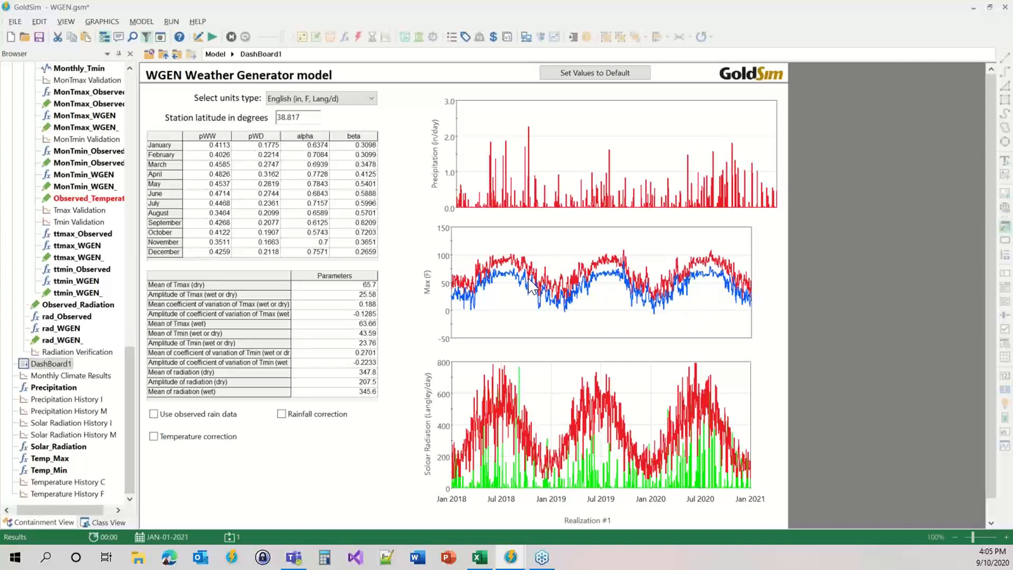
Review the dashboard's temperature chart and the station latitude input.
mouse_move(701, 288)
mouse_move(525, 216)
left_click_drag(309, 116, 273, 121)
left_click(294, 121)
mouse_move(573, 285)
Inspect the X element and the tMax1 equation inside the Temp_Generator container, and return to the model's top level.
left_click(149, 55)
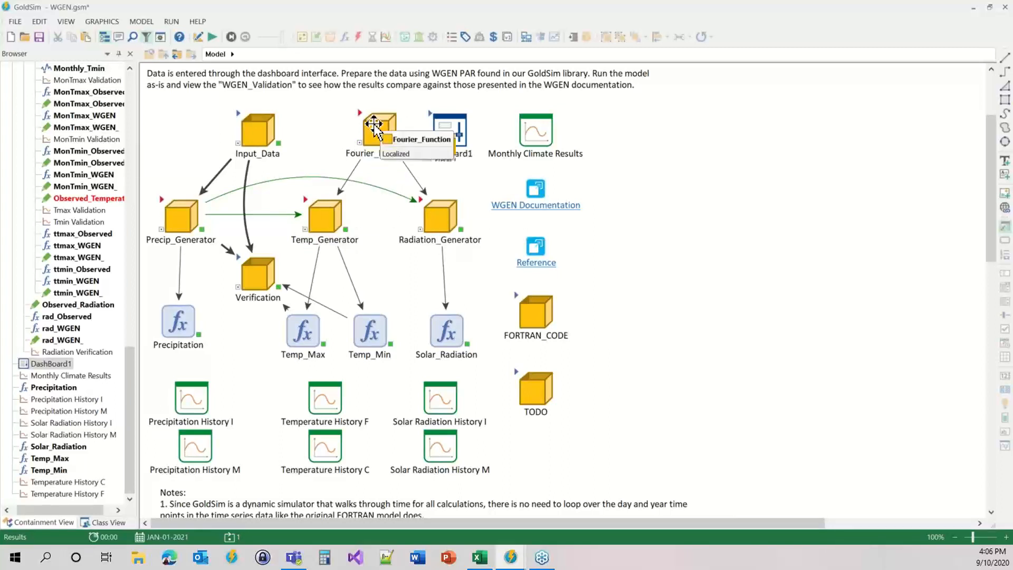
double_click(305, 201)
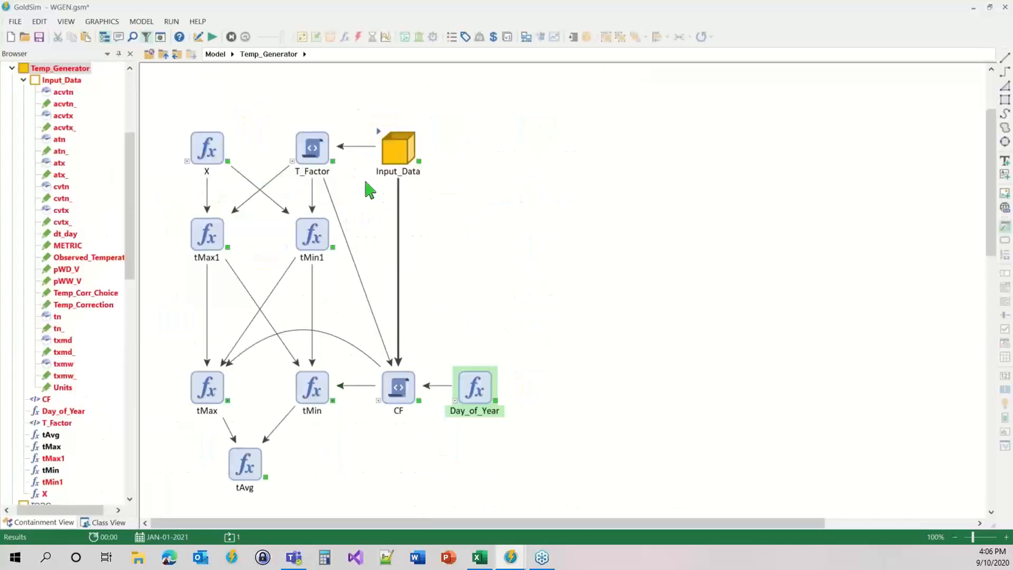
mouse_move(198, 143)
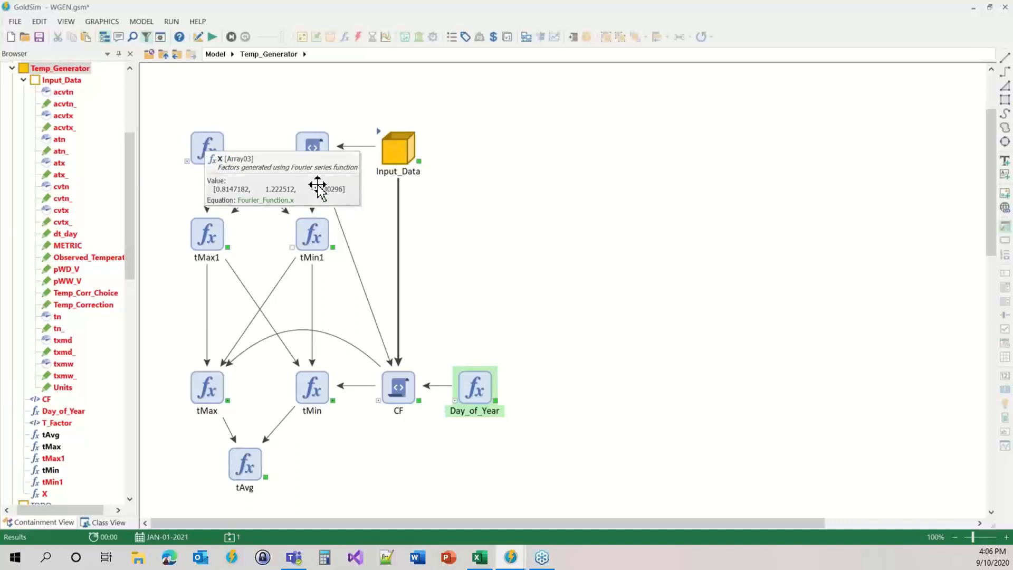
double_click(210, 225)
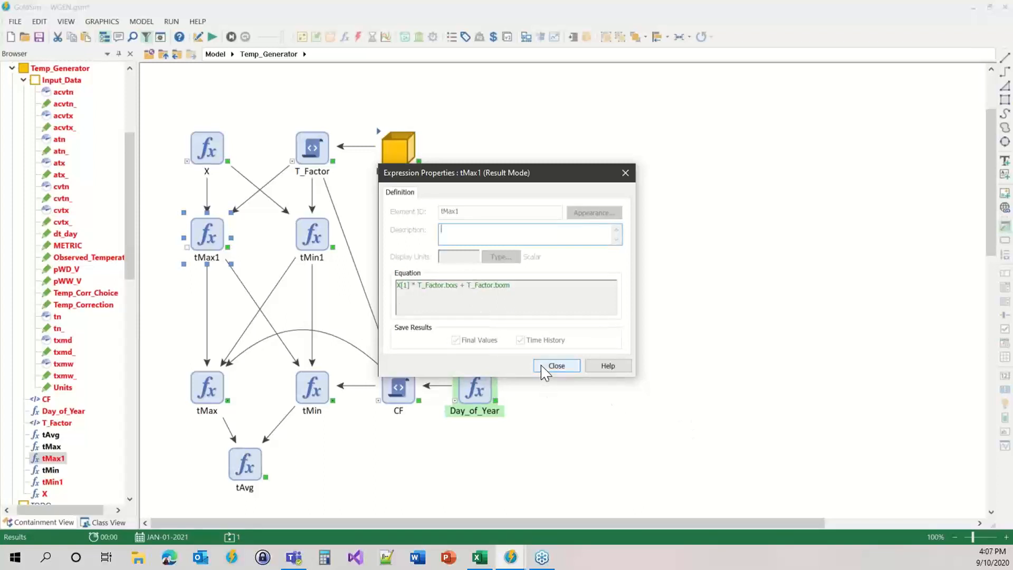
left_click(555, 365)
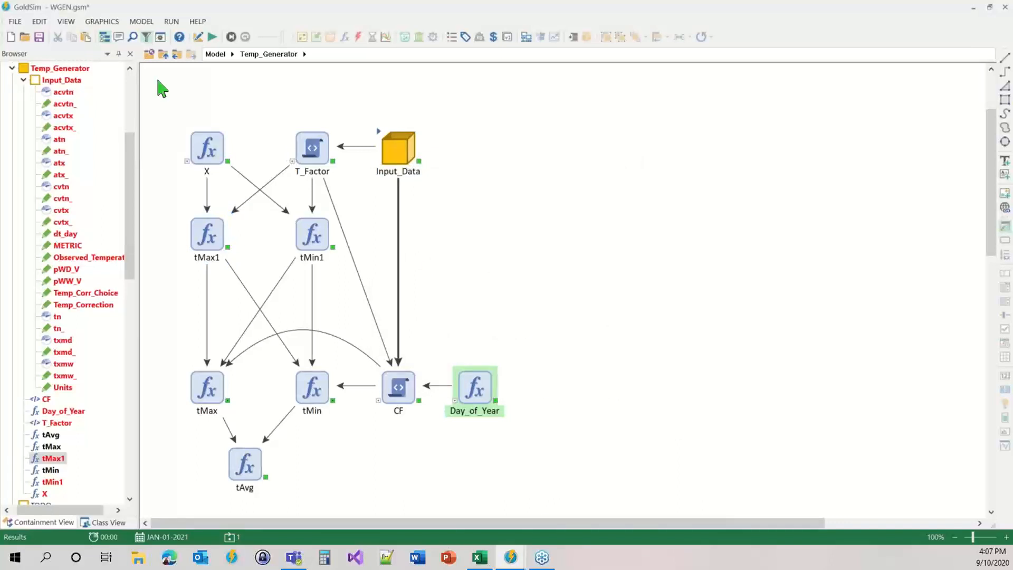
left_click(163, 55)
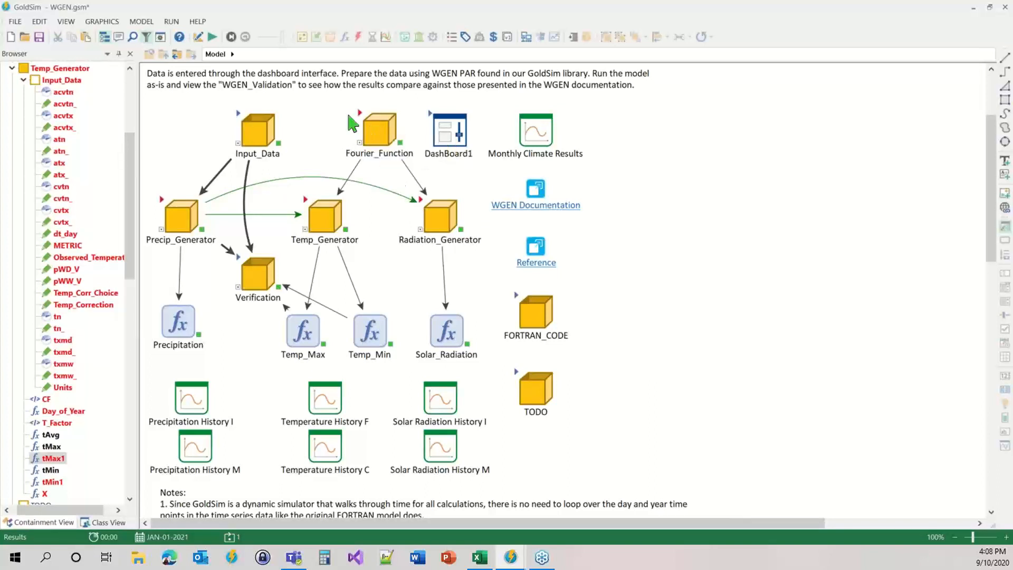
Inspect the looping condition in the properties of the Fourier container inside Fourier_Function, and close the properties.
double_click(378, 128)
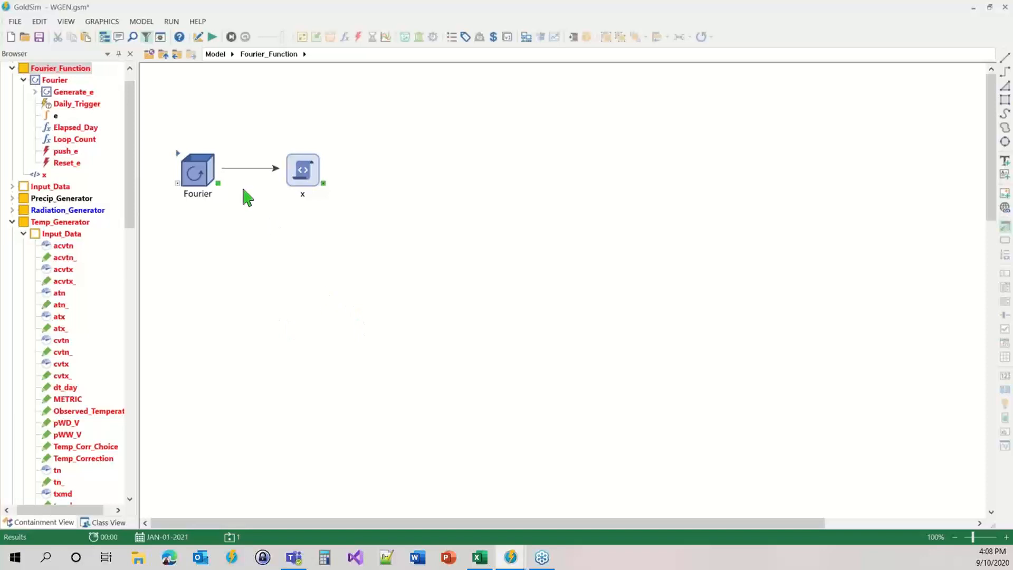
double_click(197, 172)
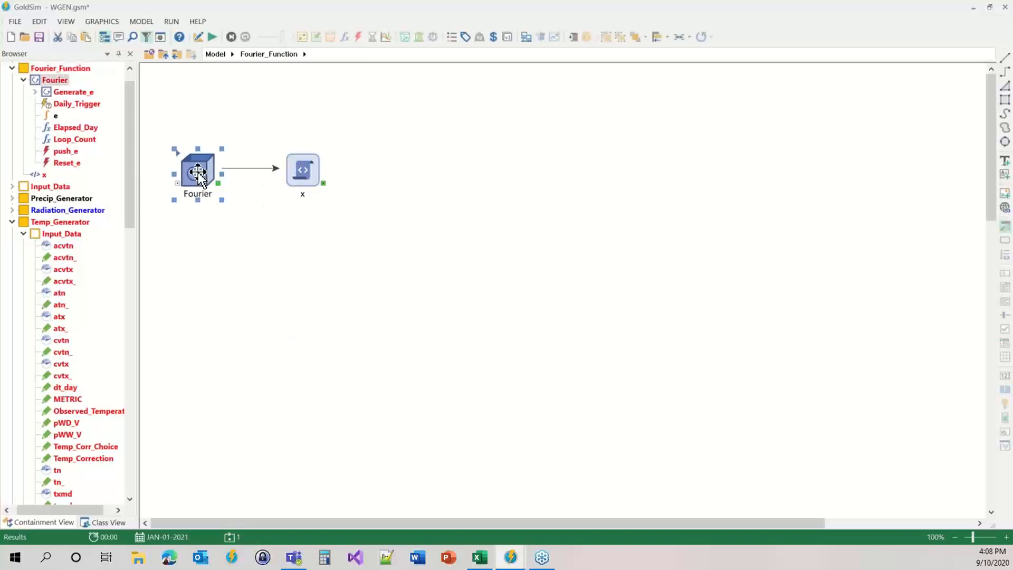
left_click_drag(417, 136, 370, 118)
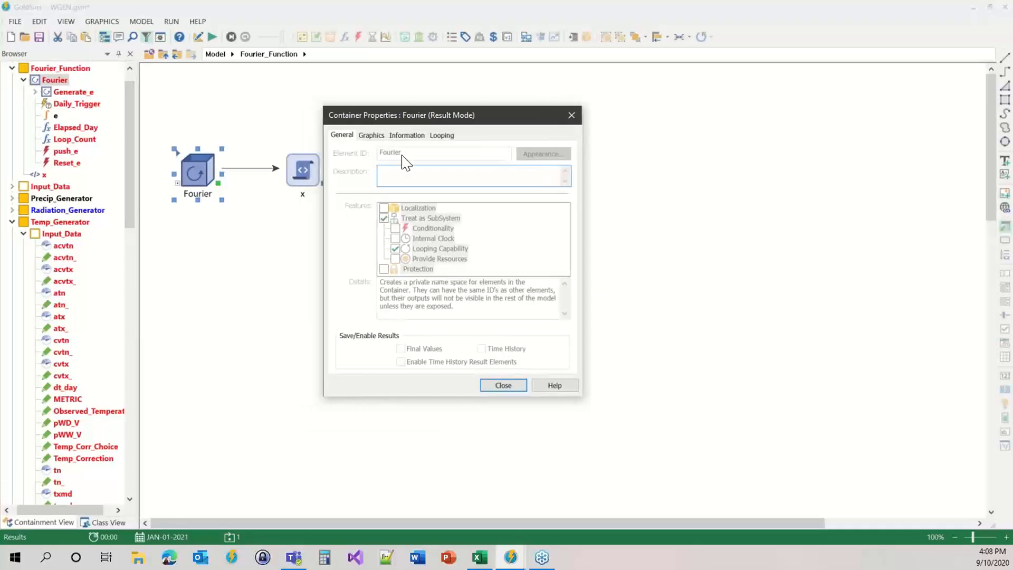
left_click(443, 135)
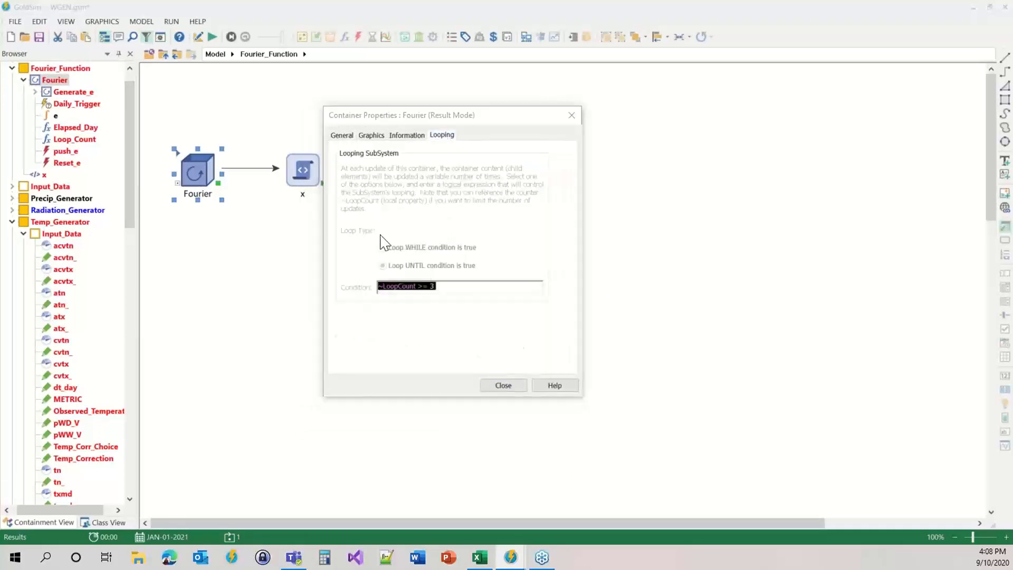
left_click(401, 289)
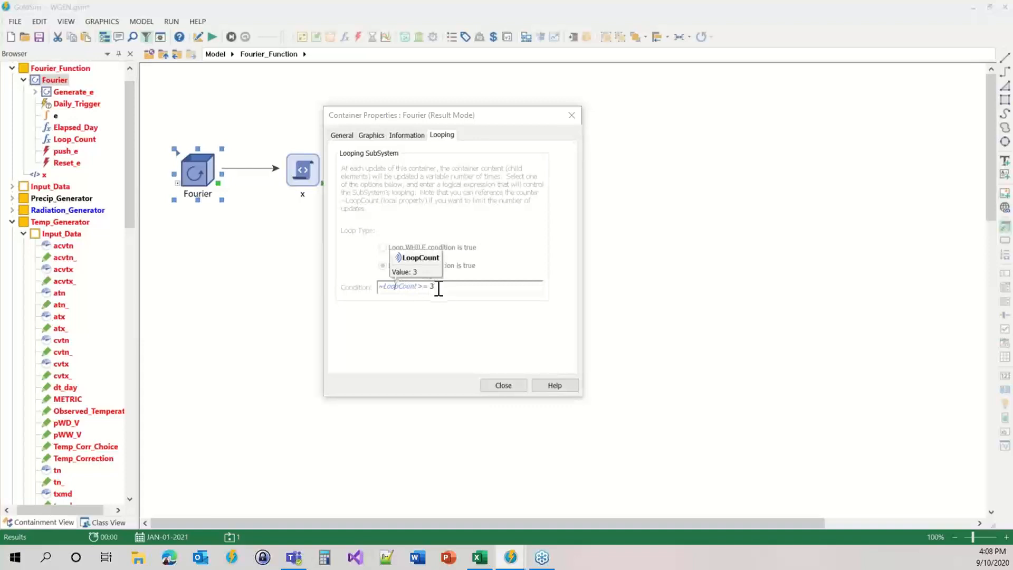
left_click(494, 384)
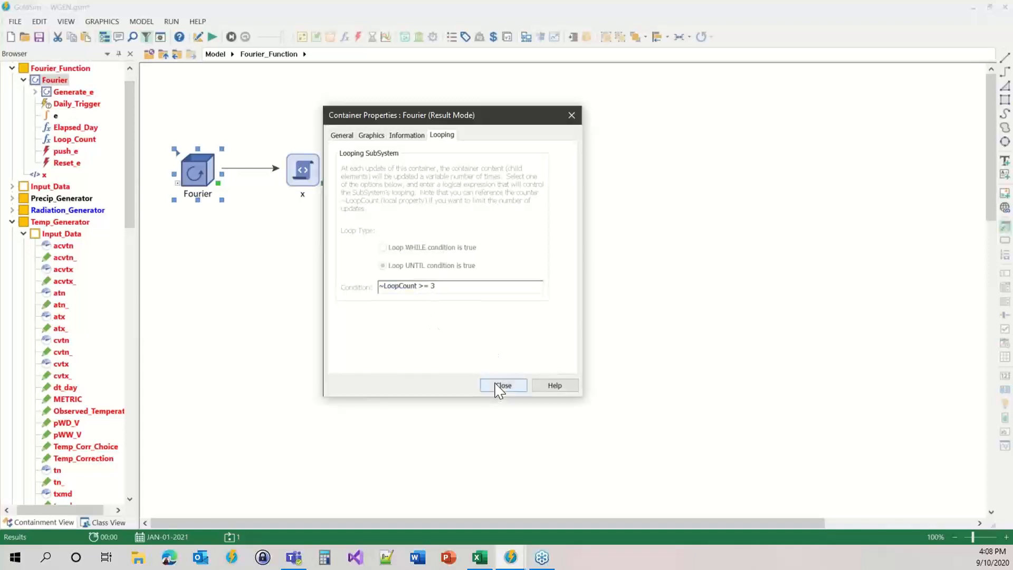
left_click(499, 388)
left_click(260, 246)
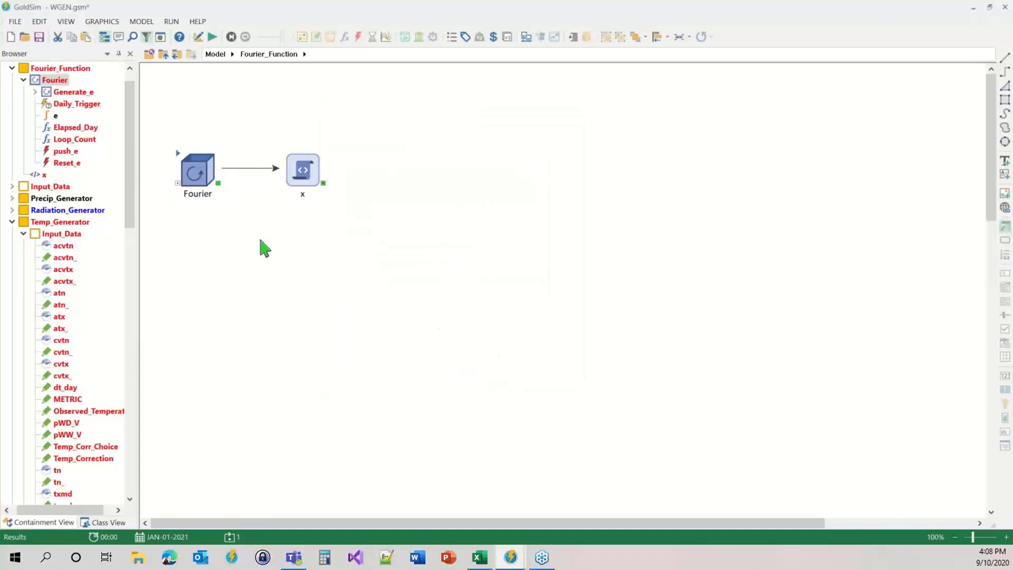
Enter the Fourier container and its nested Generate_e container to examine the random number elements.
double_click(175, 156)
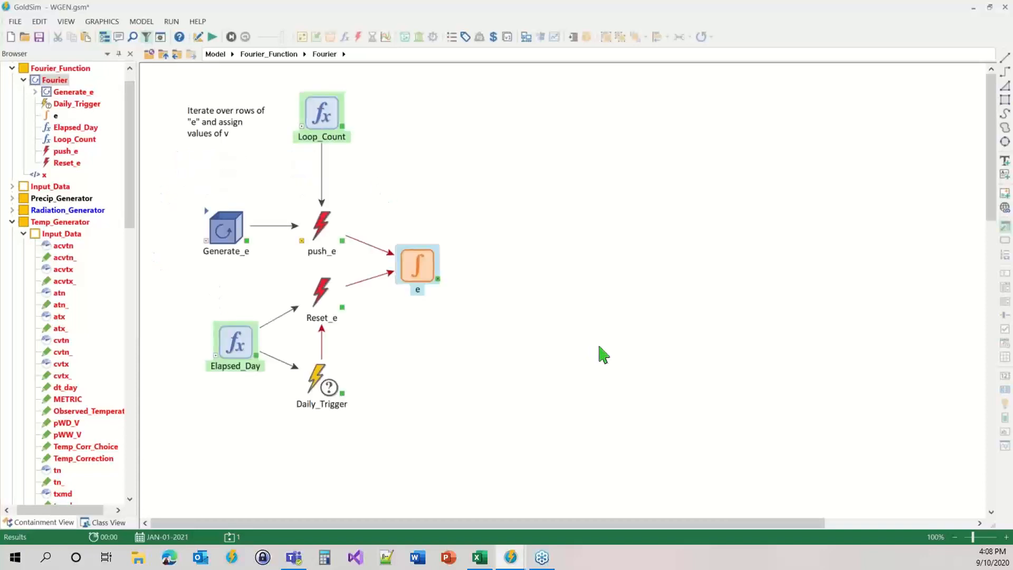
left_click(207, 212)
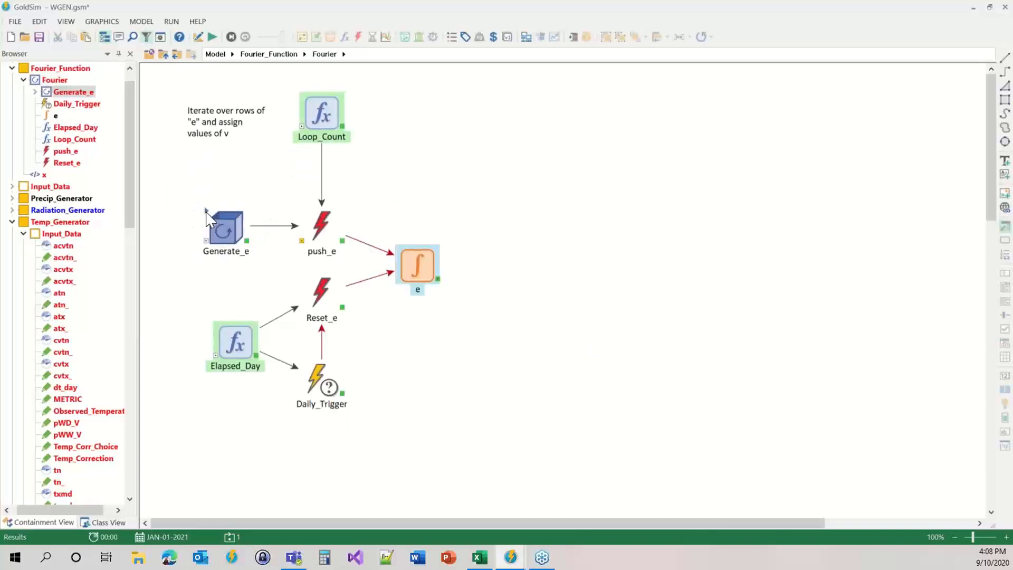
double_click(207, 212)
mouse_move(248, 279)
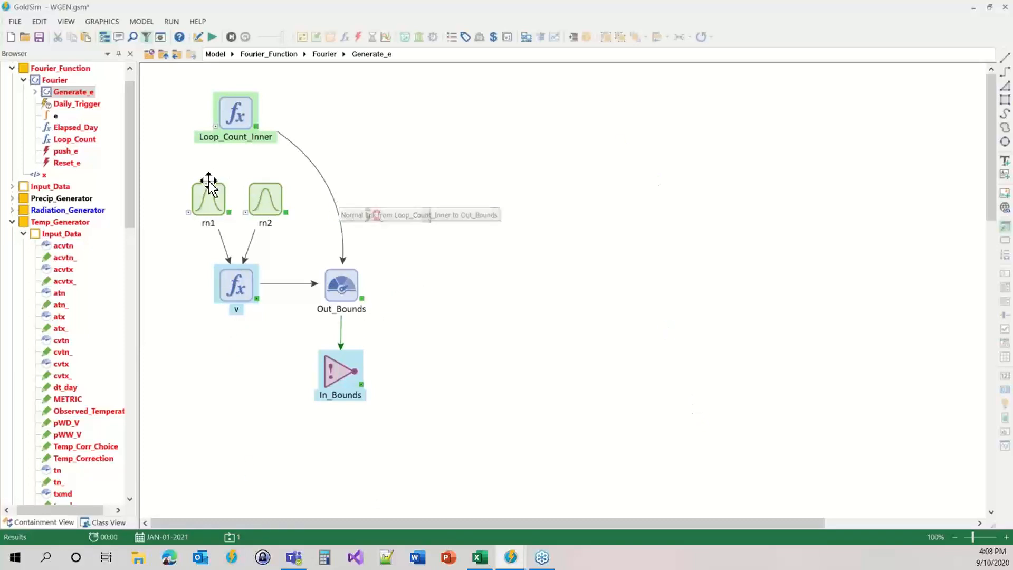
mouse_move(208, 182)
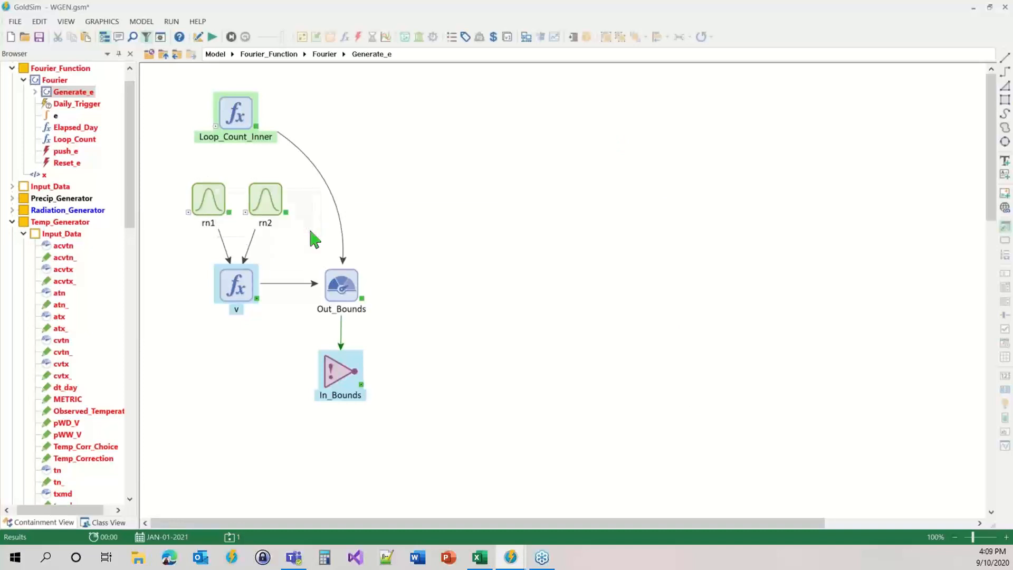
Inspect the resampling trigger of the rn1 stochastic element.
double_click(207, 192)
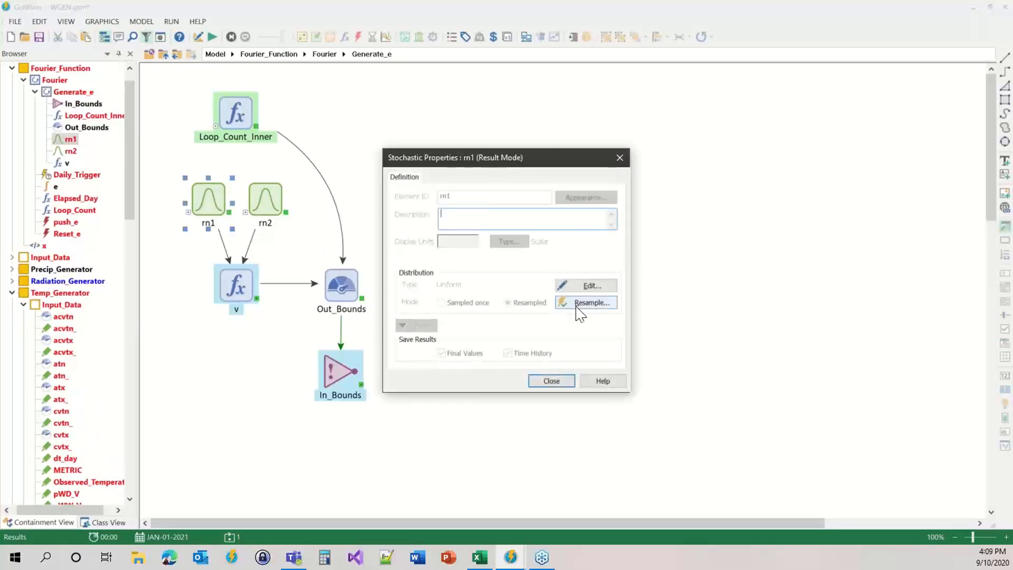
left_click(594, 305)
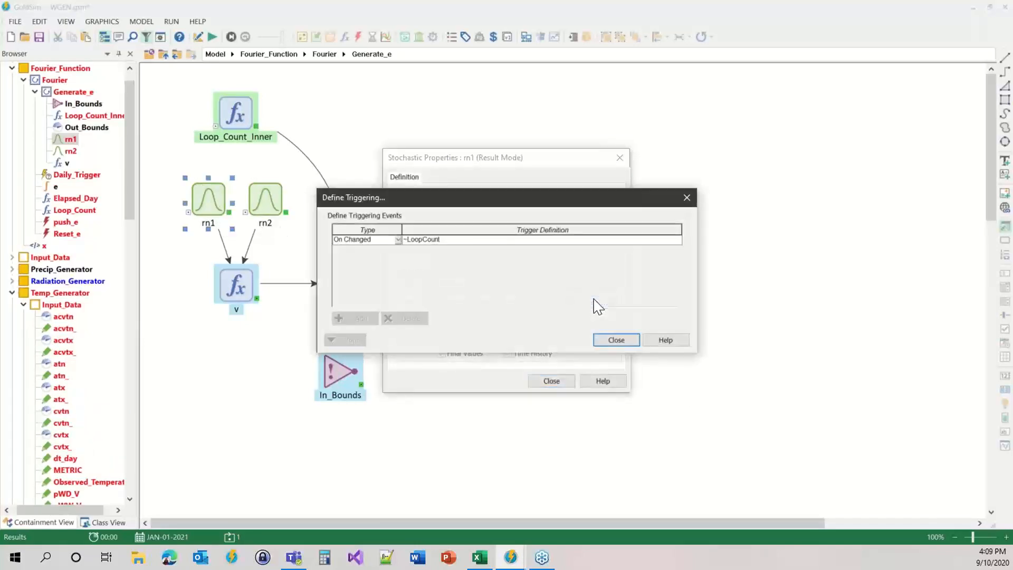
left_click(612, 339)
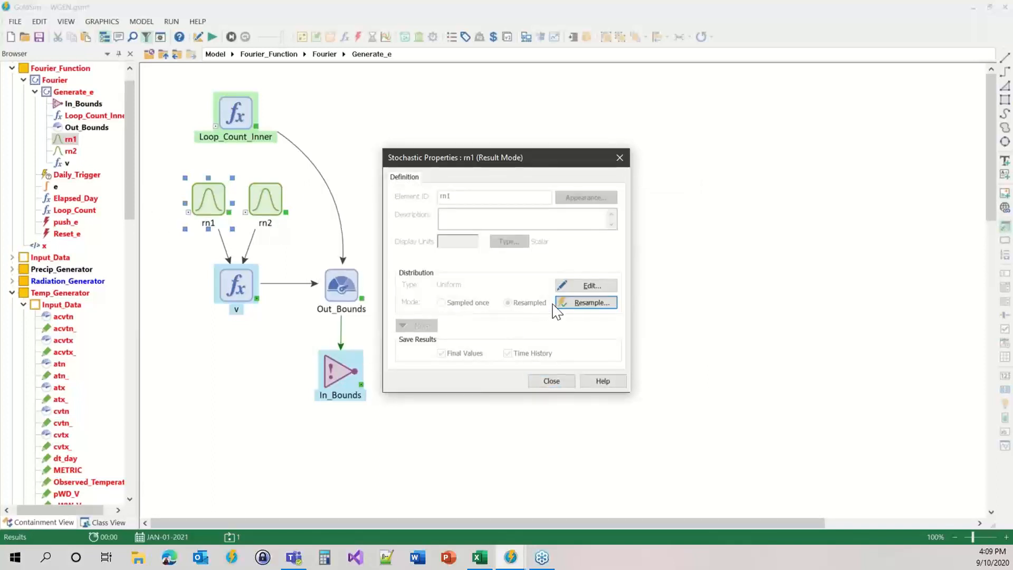
Review the triggering event definition for resampling rn1, and close its trigger and stochastic properties.
left_click(587, 307)
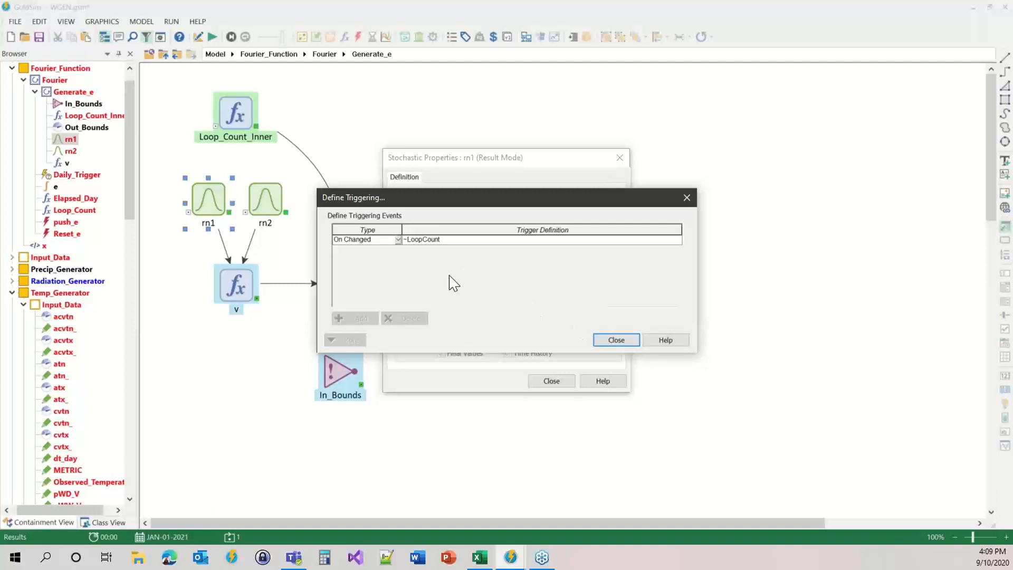
mouse_move(431, 245)
left_click(601, 340)
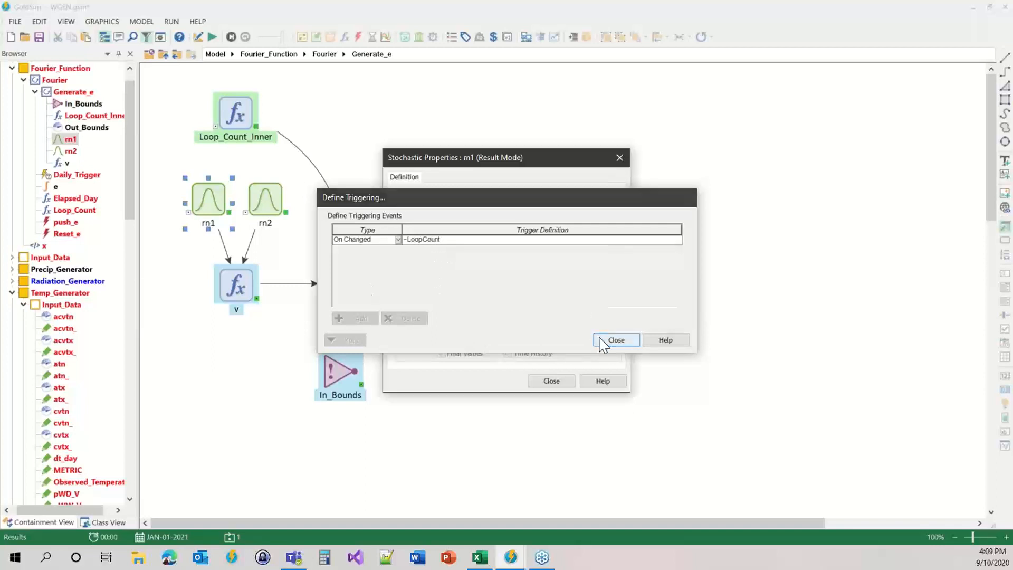
left_click(550, 380)
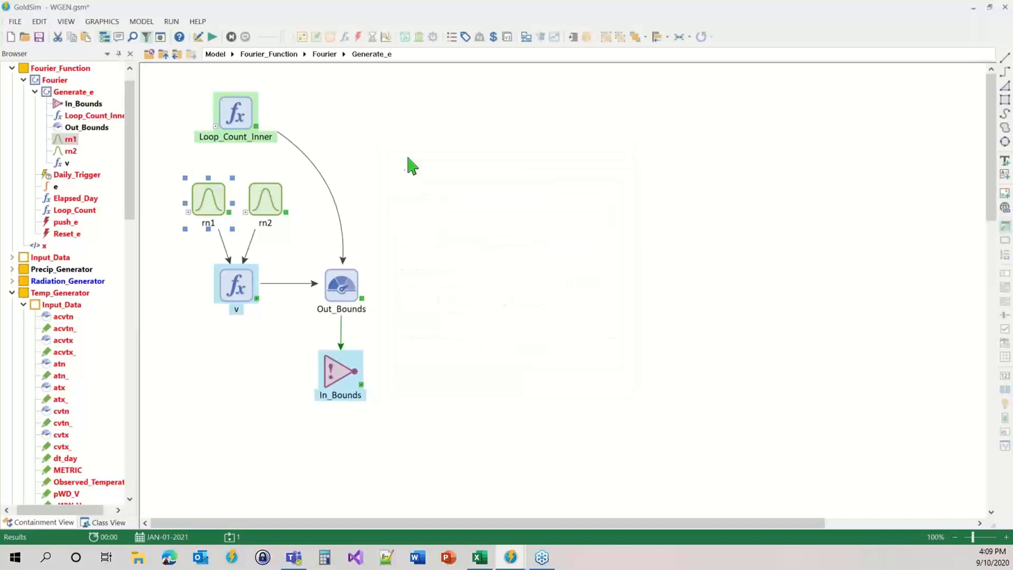
Go up to Fourier_Function, check the values of the x script element, and return to the model's top level.
left_click(275, 55)
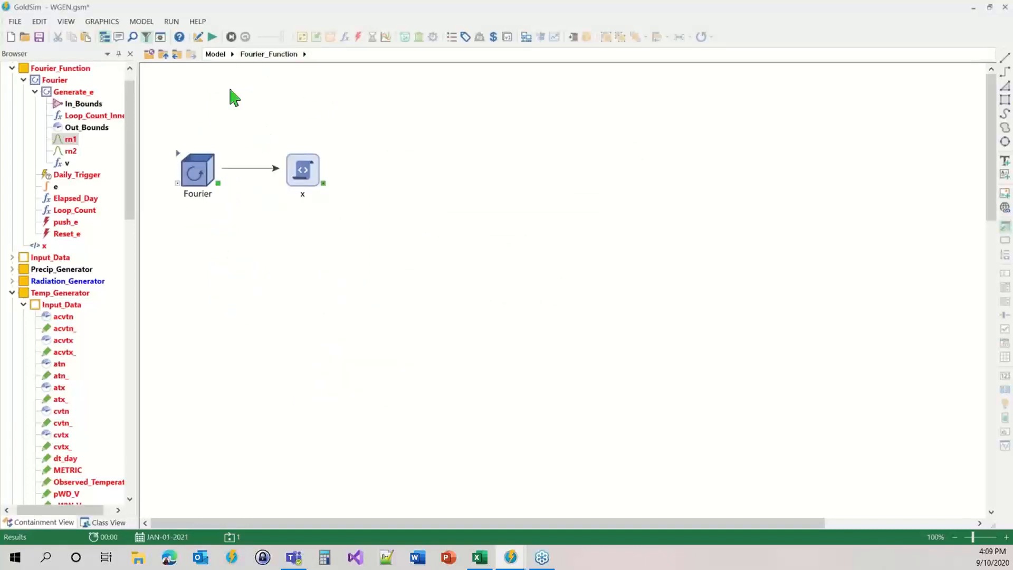
mouse_move(302, 166)
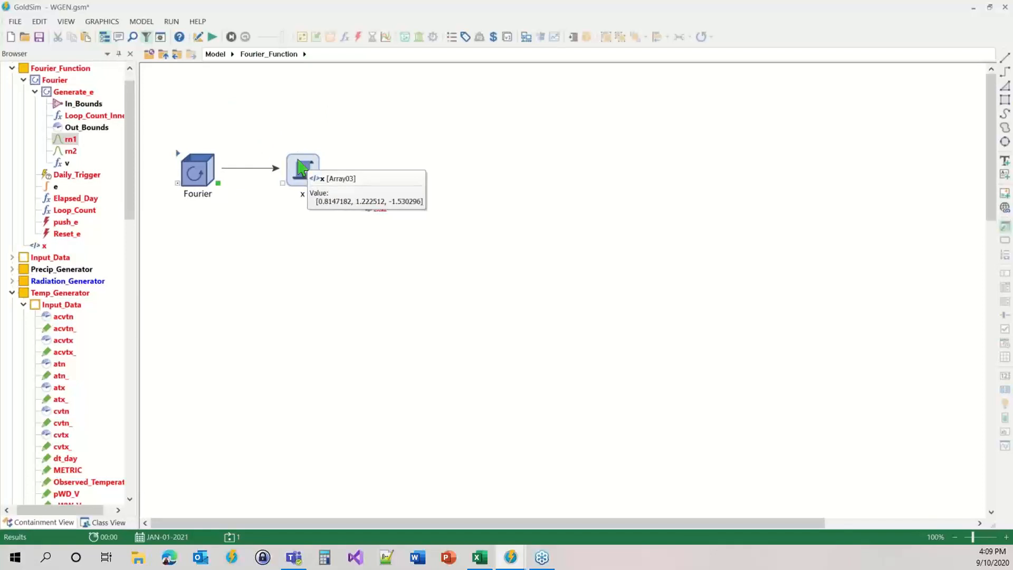
left_click(220, 55)
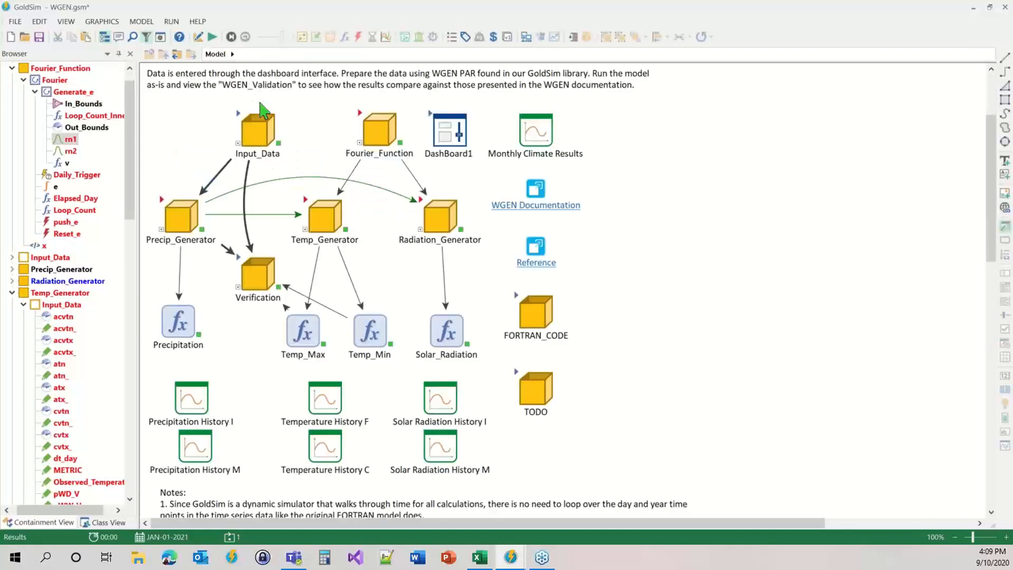
Inspect the T_Factor script inside the Temp_Generator container, close it, and return to the model's top level.
double_click(311, 213)
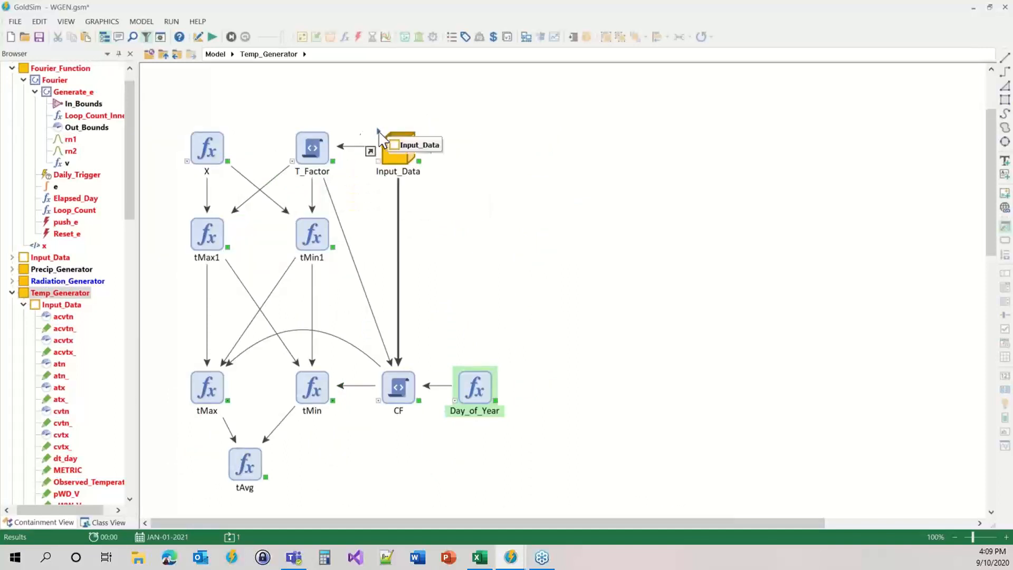
double_click(312, 148)
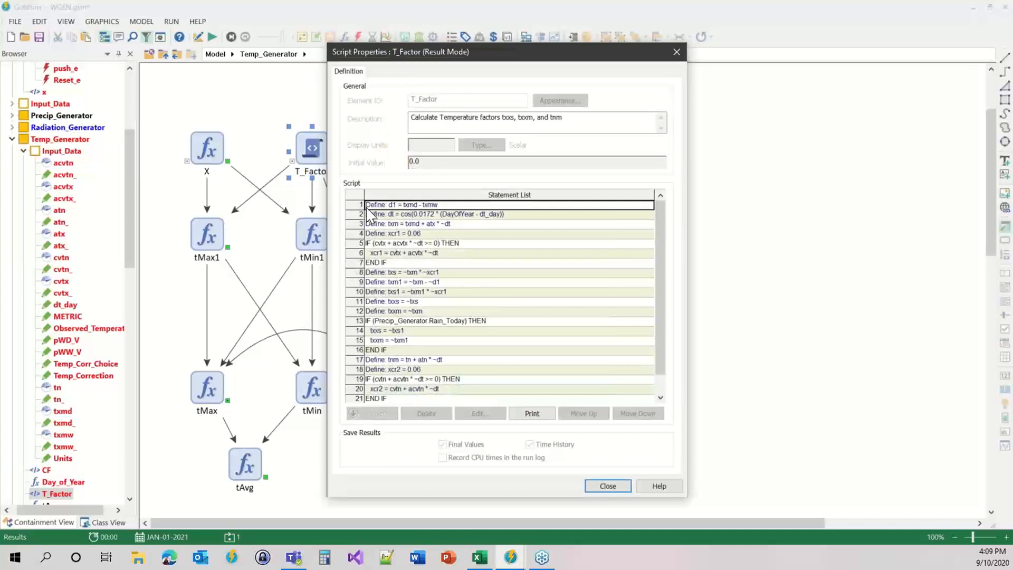
scroll(452, 301, "down", 1)
scroll(452, 305, "up", 1)
left_click(608, 485)
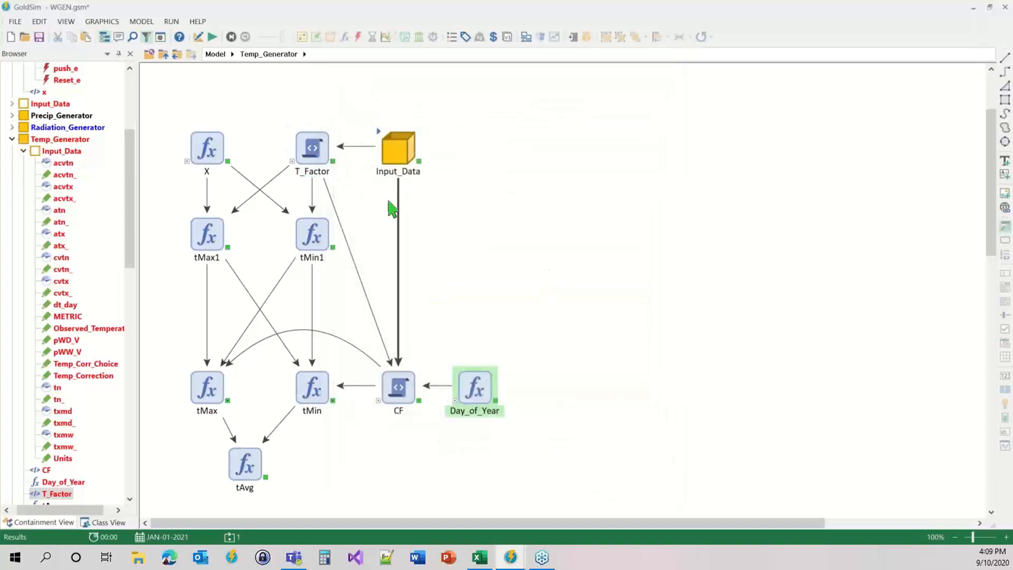
left_click(163, 55)
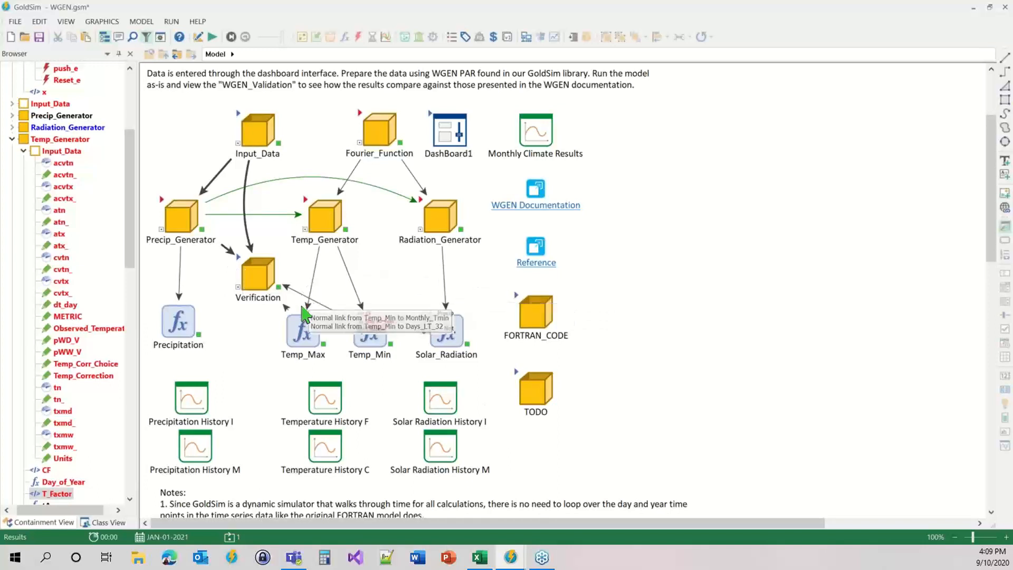
Revisit the element layout of the Temp_Generator container and return to the model's top level.
left_click(246, 279)
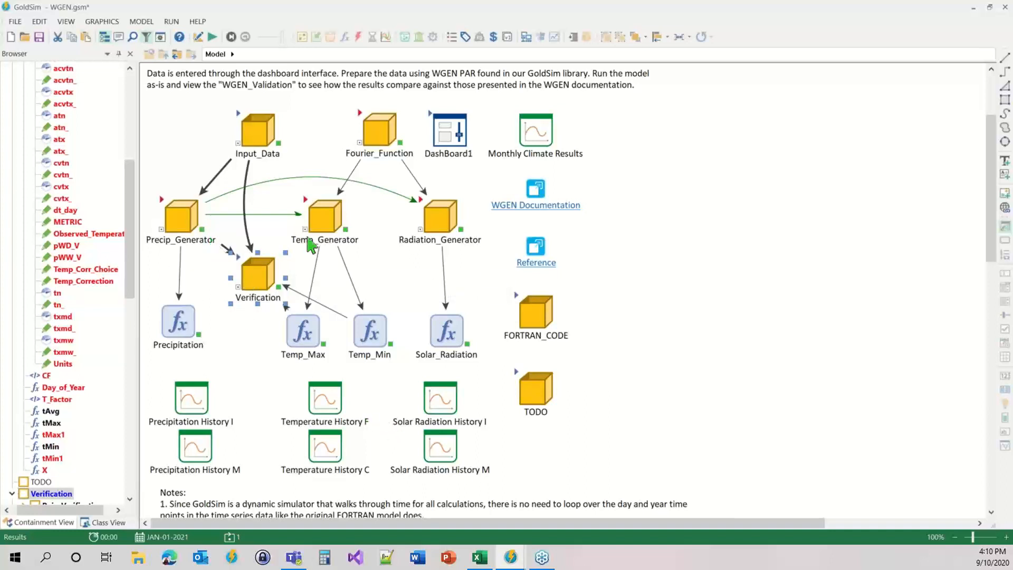
double_click(304, 208)
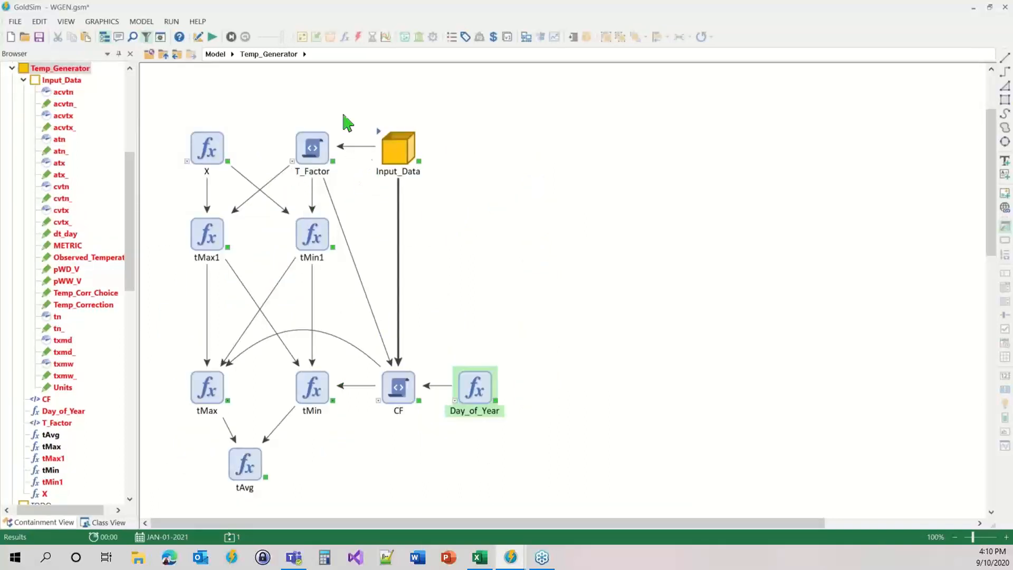
left_click(163, 55)
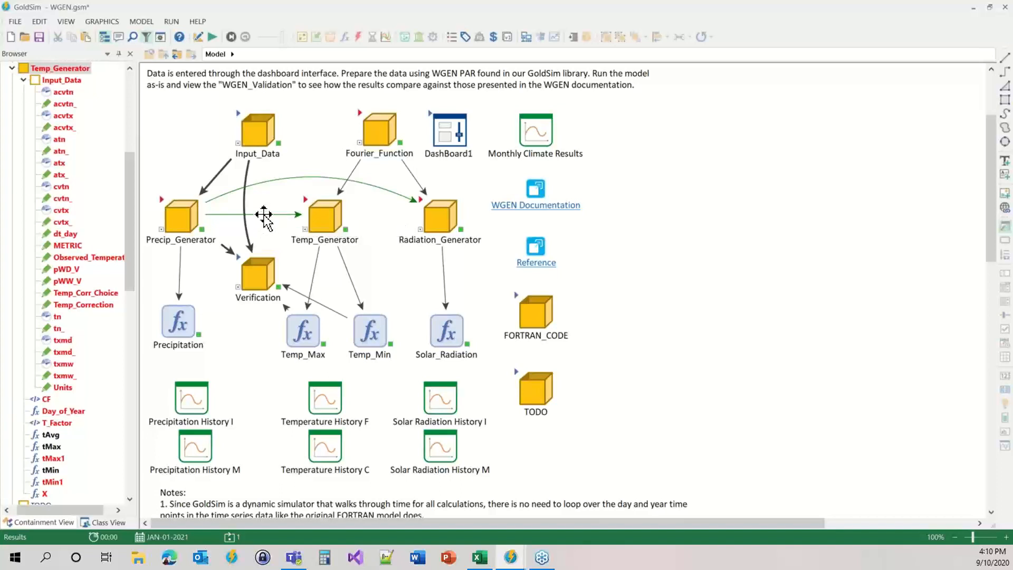
Follow the influence link from Precip_Generator to T_Factor, examine the script's Rain_Today condition, and return to the model's top level.
double_click(264, 216)
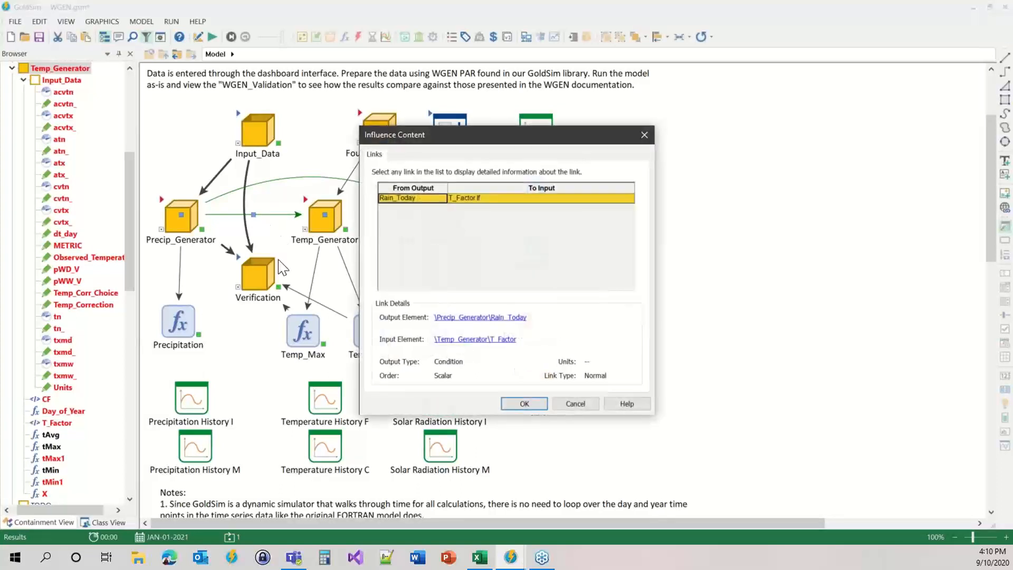
left_click(507, 340)
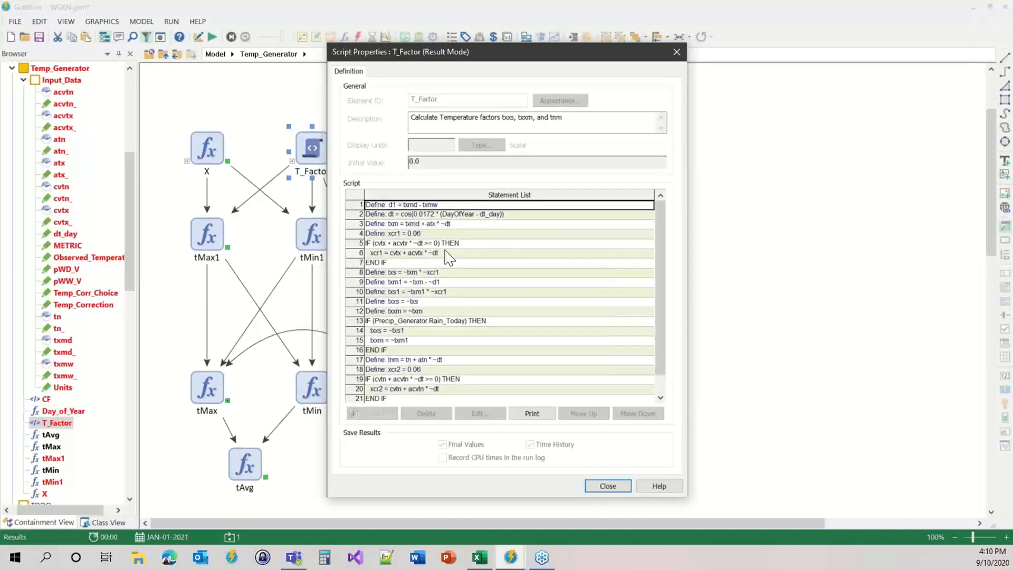
left_click(384, 323)
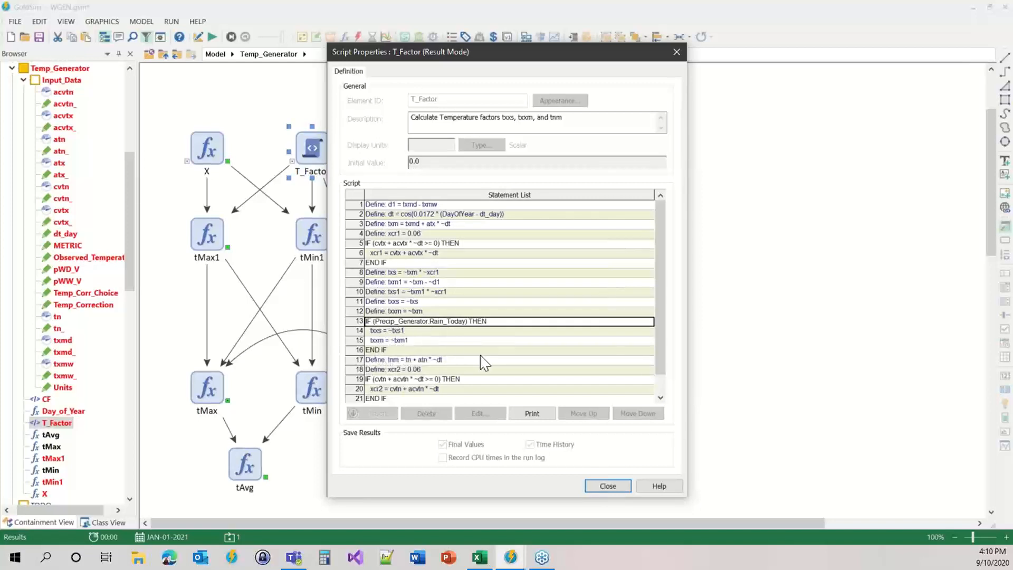
left_click(609, 488)
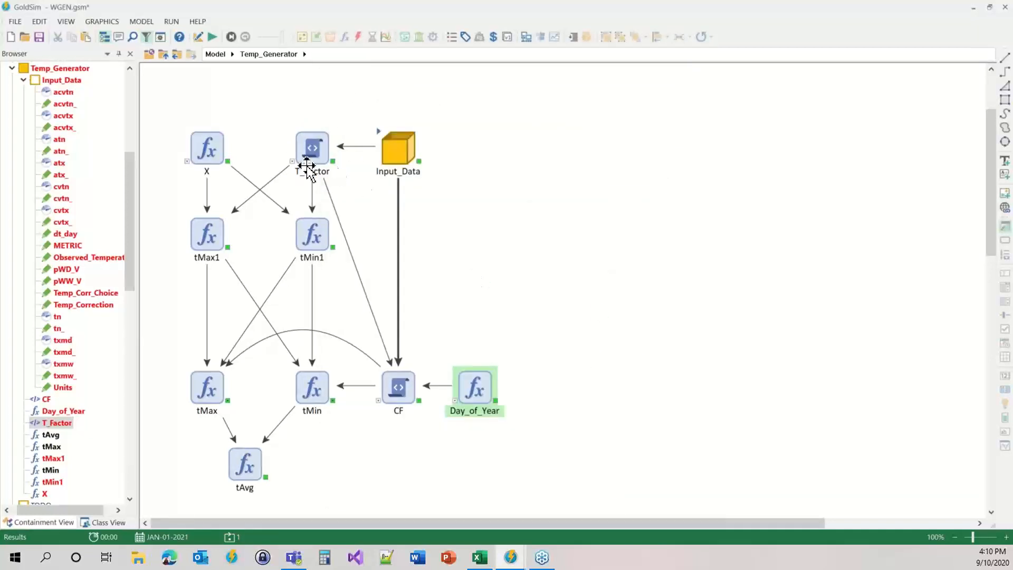
mouse_move(309, 163)
left_click(215, 54)
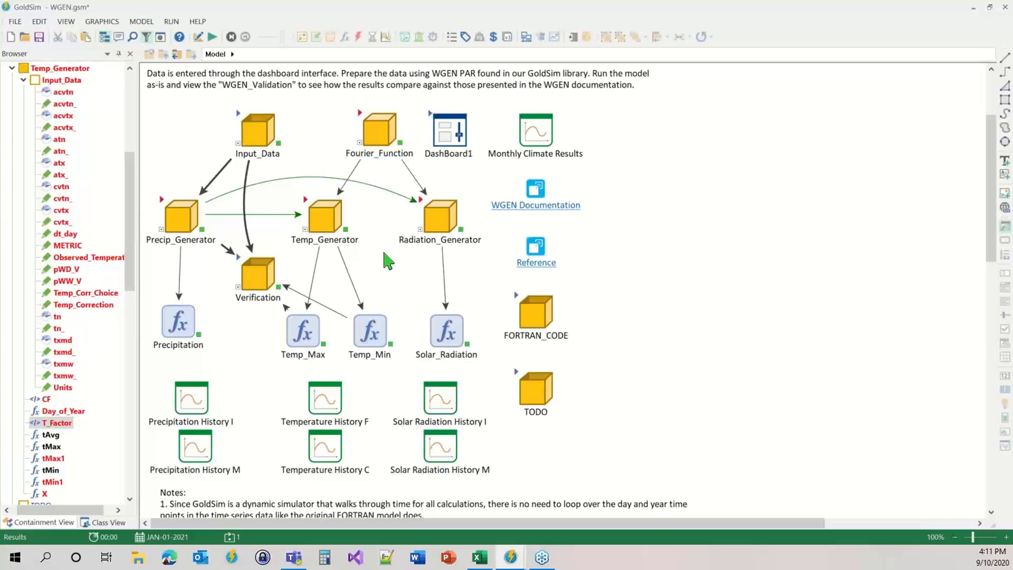
Open DashBoard1, examine the monthly pWW and pWD precipitation parameters, and return to the model's top level.
left_click(430, 116)
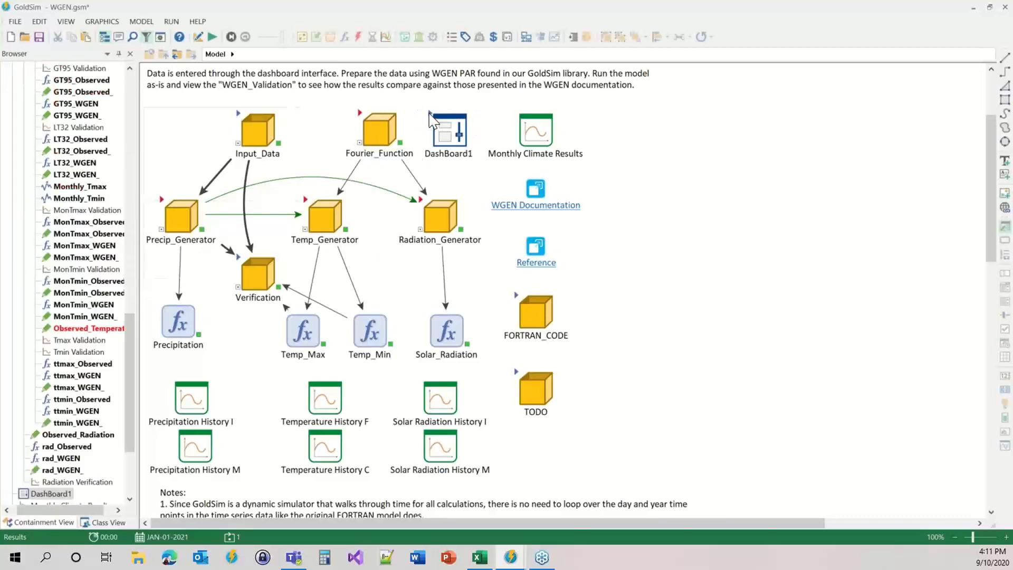
double_click(430, 116)
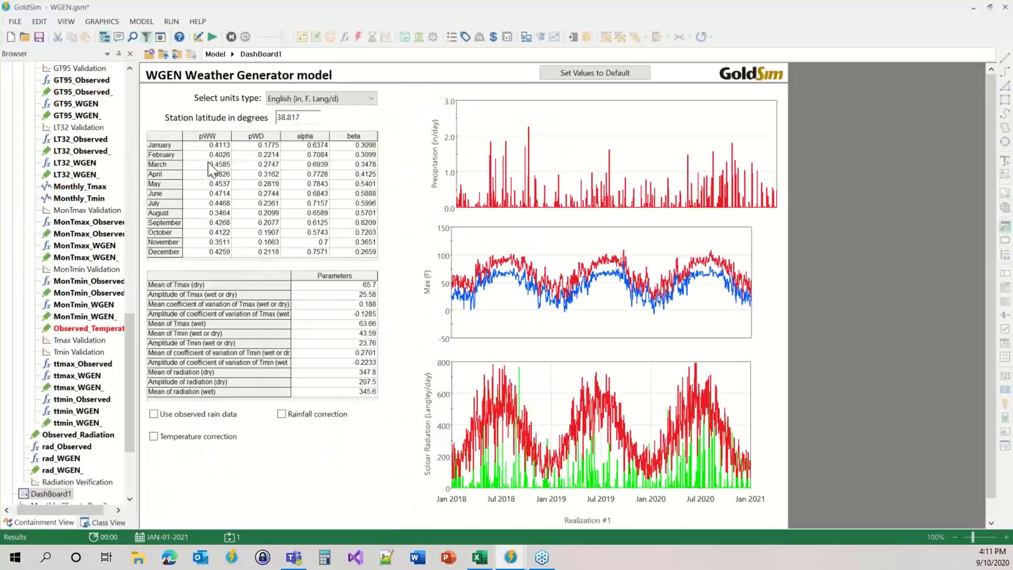
left_click(208, 145)
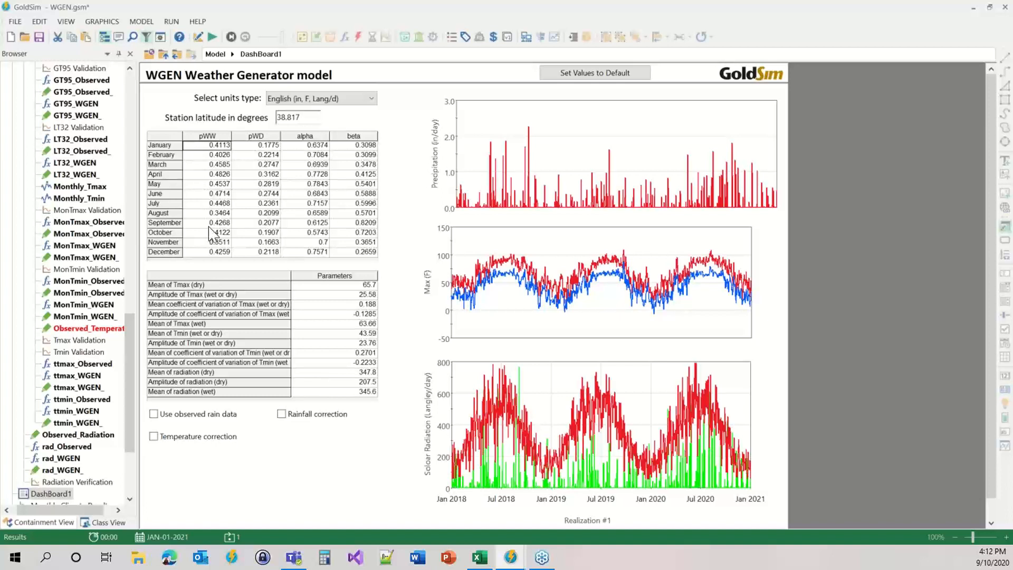
left_click(257, 173)
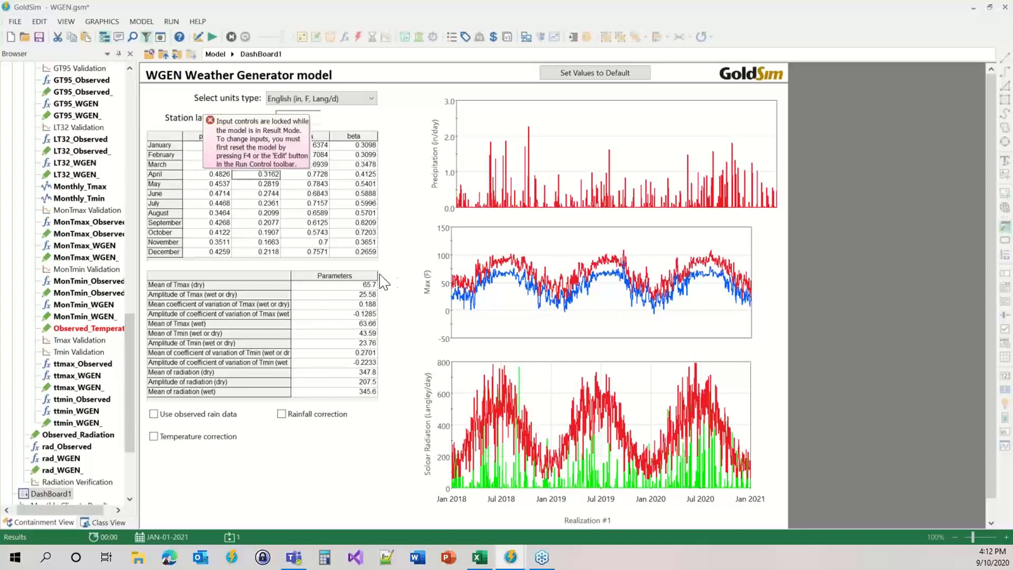
left_click(165, 54)
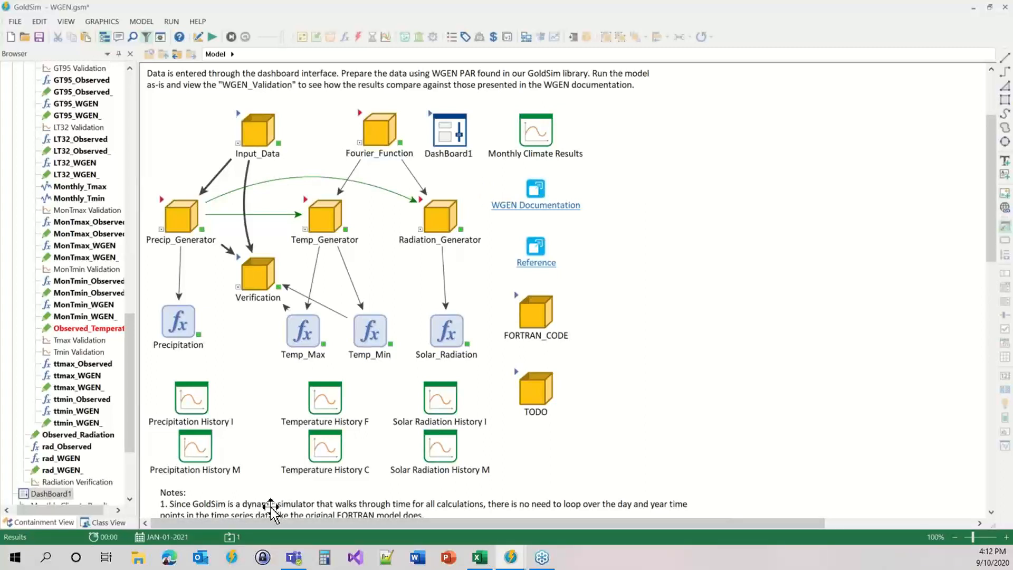
Reopen DashBoard1, look at the available units types without changing the selection, and return to the model's top level.
left_click(432, 120)
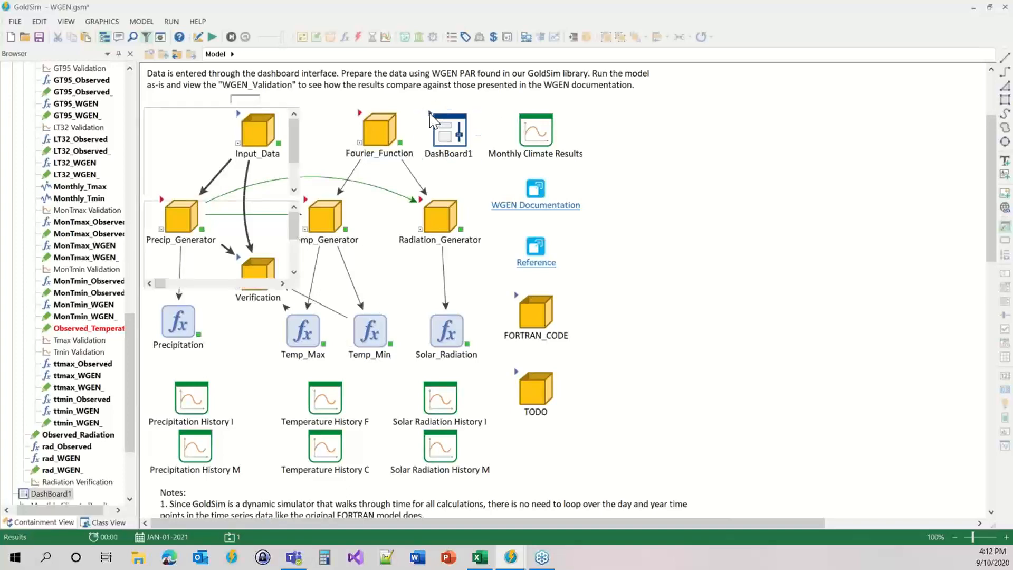
double_click(432, 120)
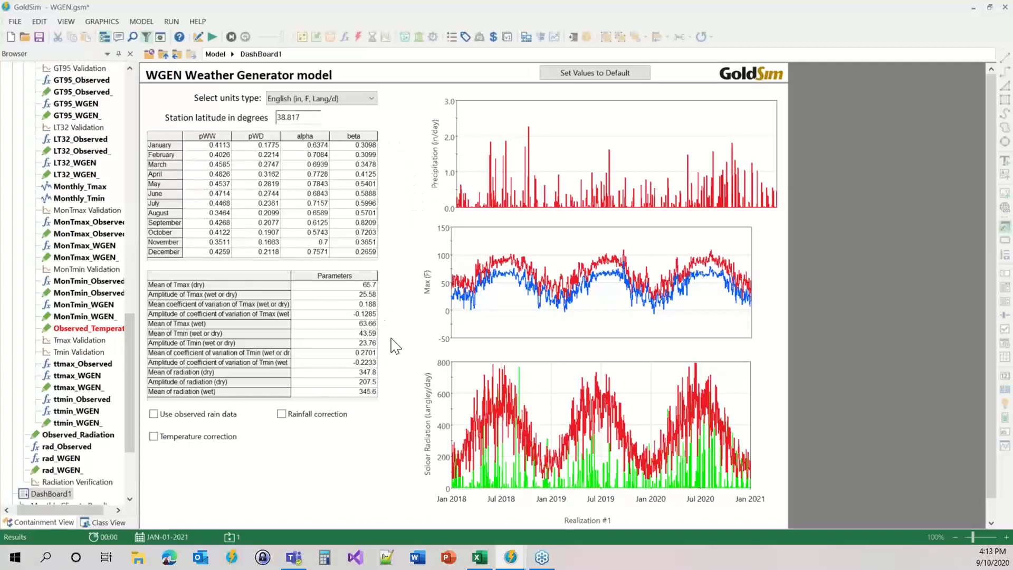
left_click(335, 101)
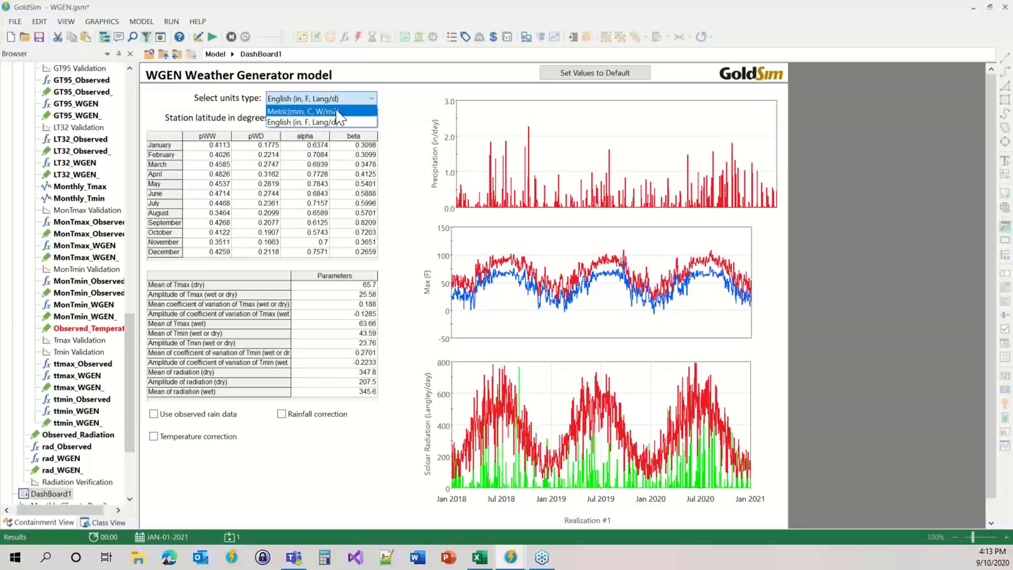
left_click(400, 115)
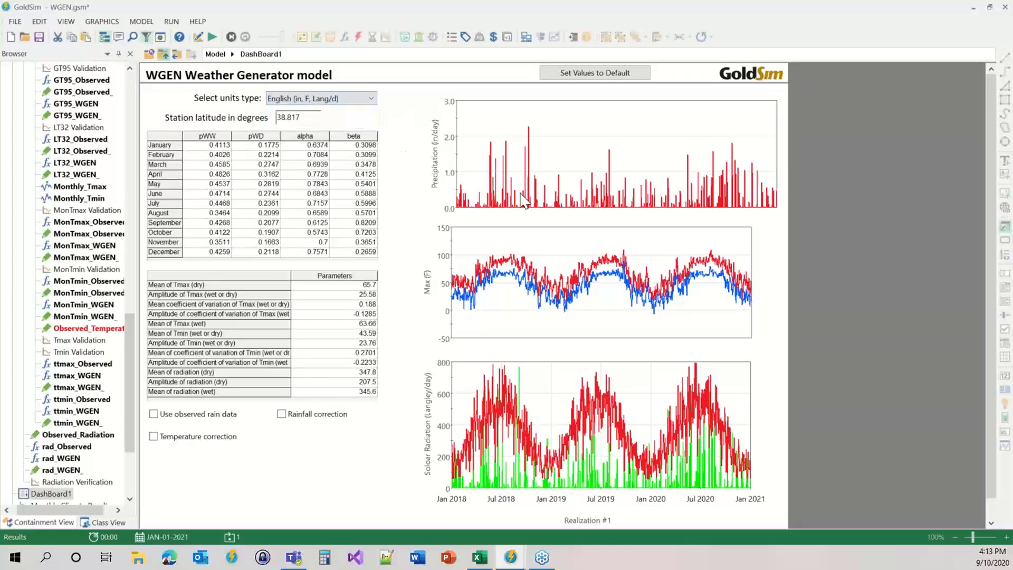
left_click(164, 55)
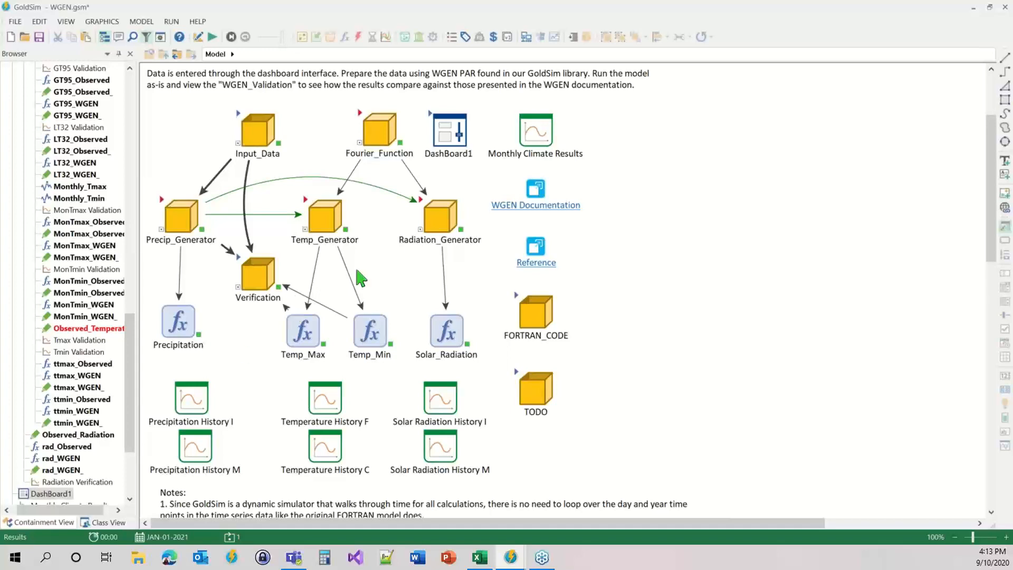
Bring DashBoard1 back up and examine the Mean of Tmax (dry) value in the parameters table.
double_click(431, 120)
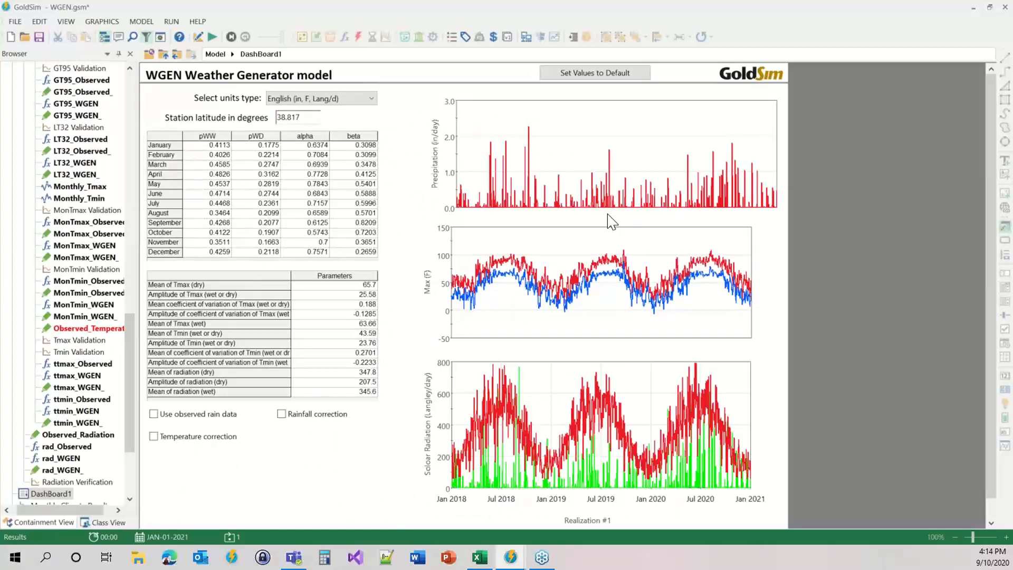
left_click(311, 285)
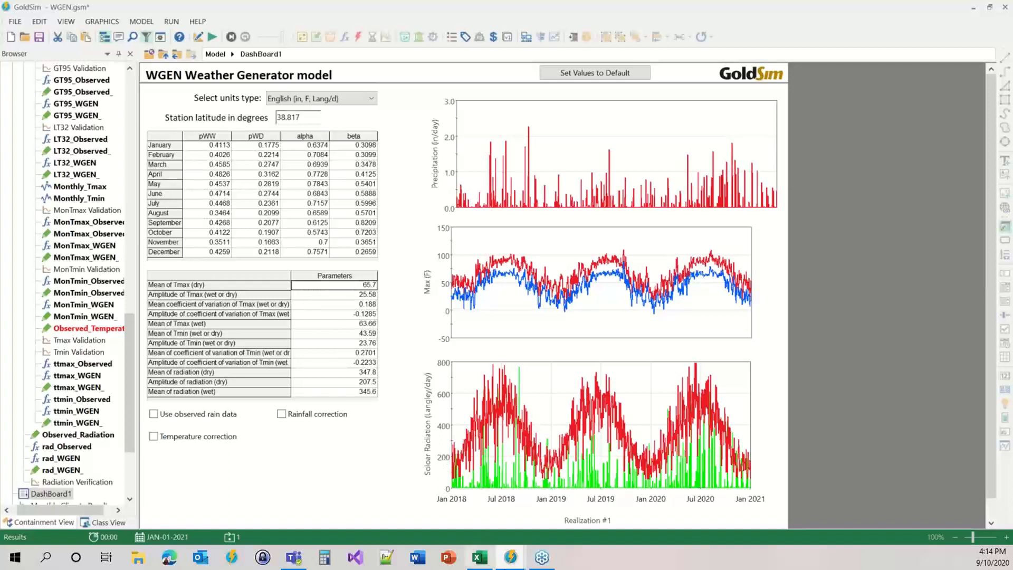
Switch to the WGEN PAR.gsm model, inspect its precipitation time series data, close it, and check the maximum temperature time series input.
mouse_move(500, 563)
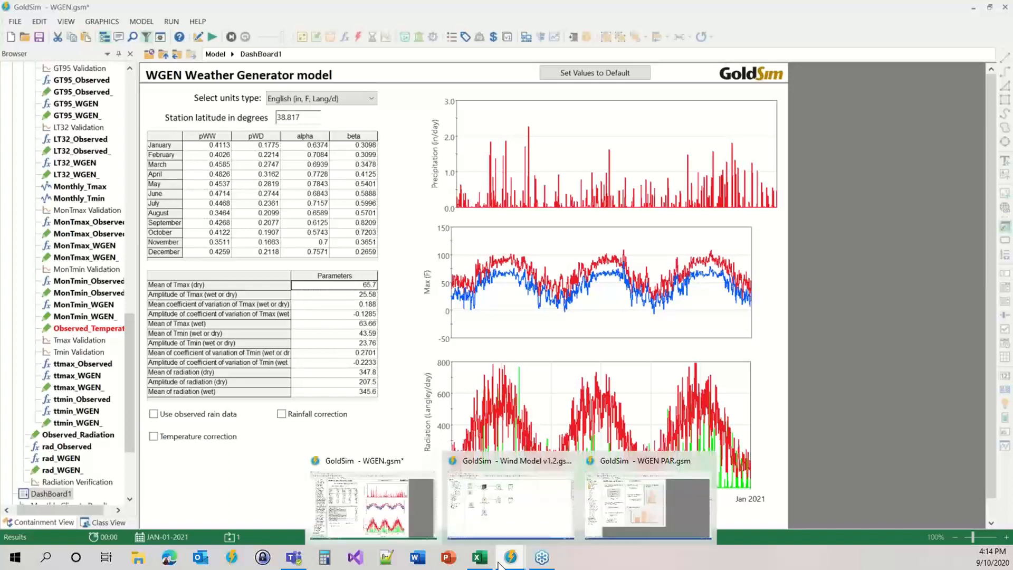
left_click(650, 499)
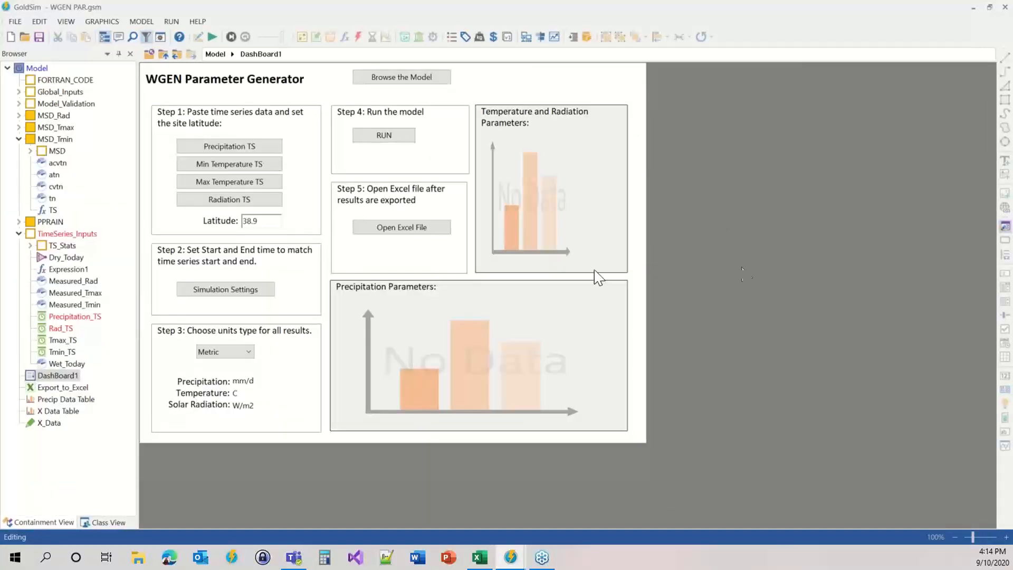
left_click(232, 150)
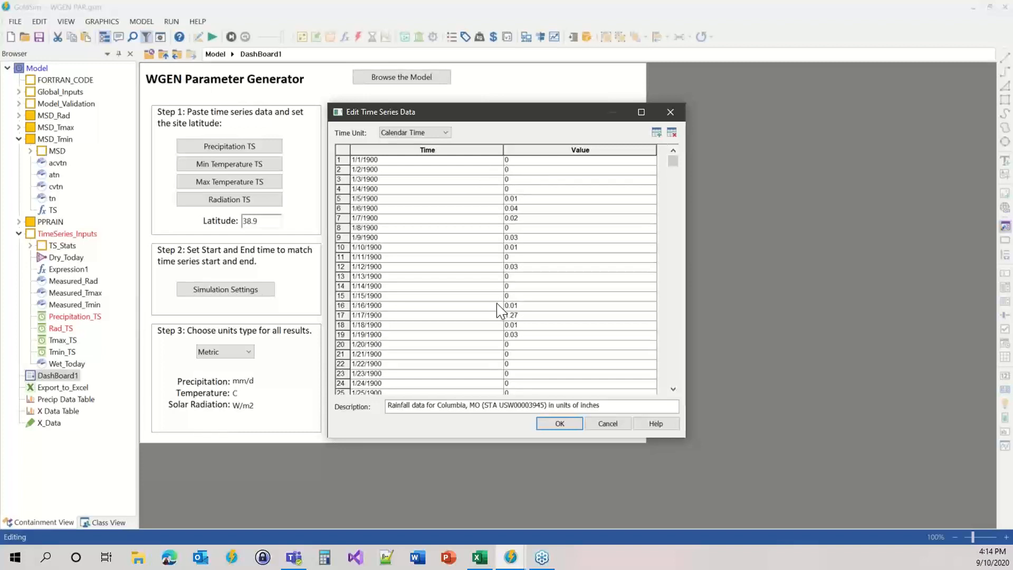
left_click(561, 424)
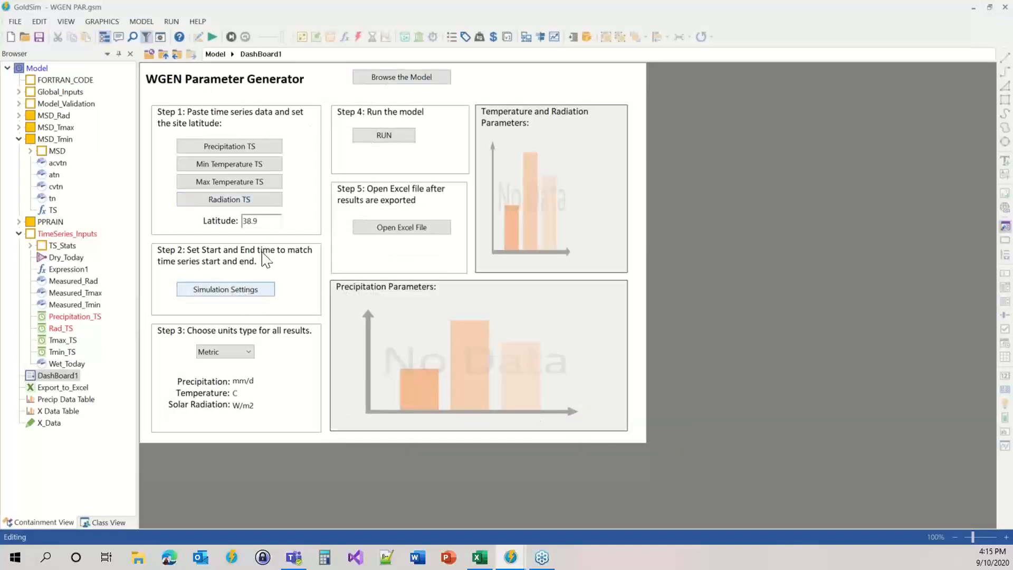
left_click(230, 181)
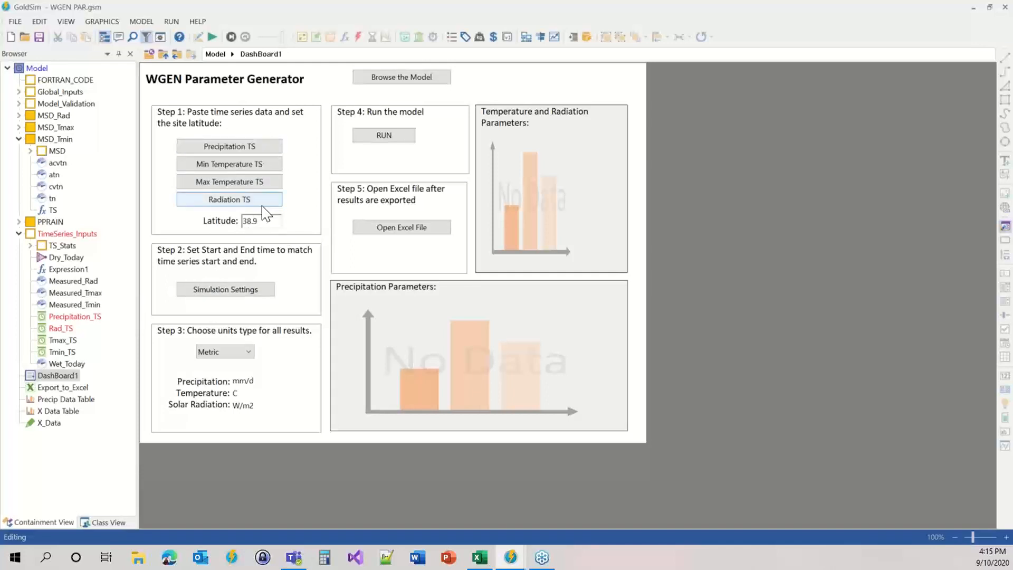
Check the start and end times in the simulation settings and run the parameter generator model.
left_click(234, 294)
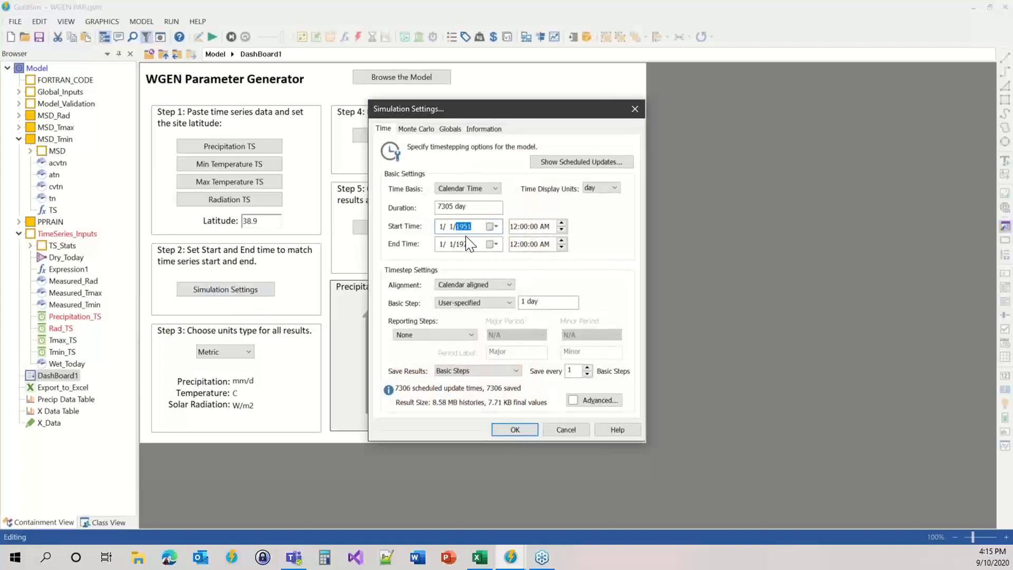
left_click(463, 243)
left_click(522, 430)
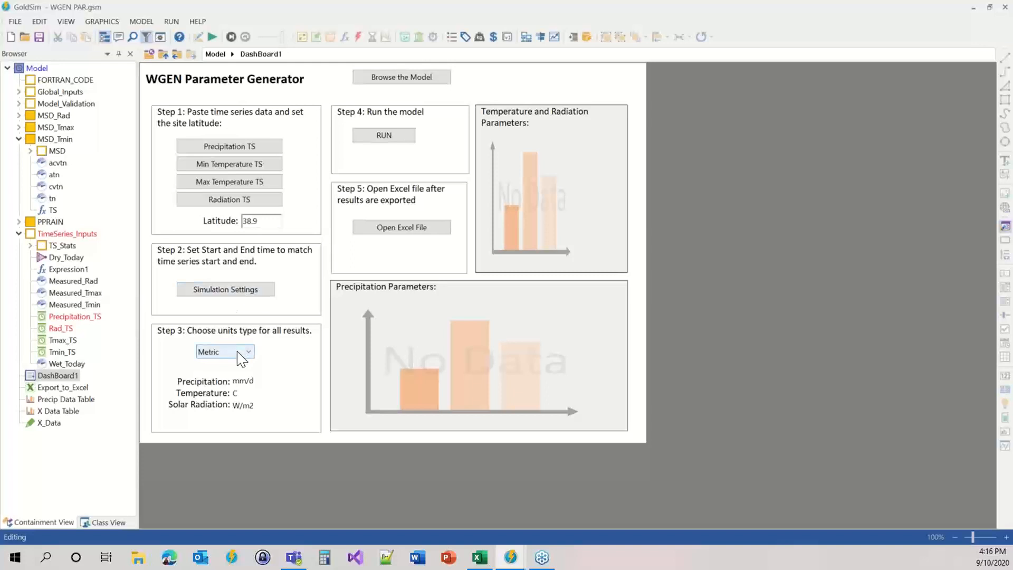
left_click(388, 136)
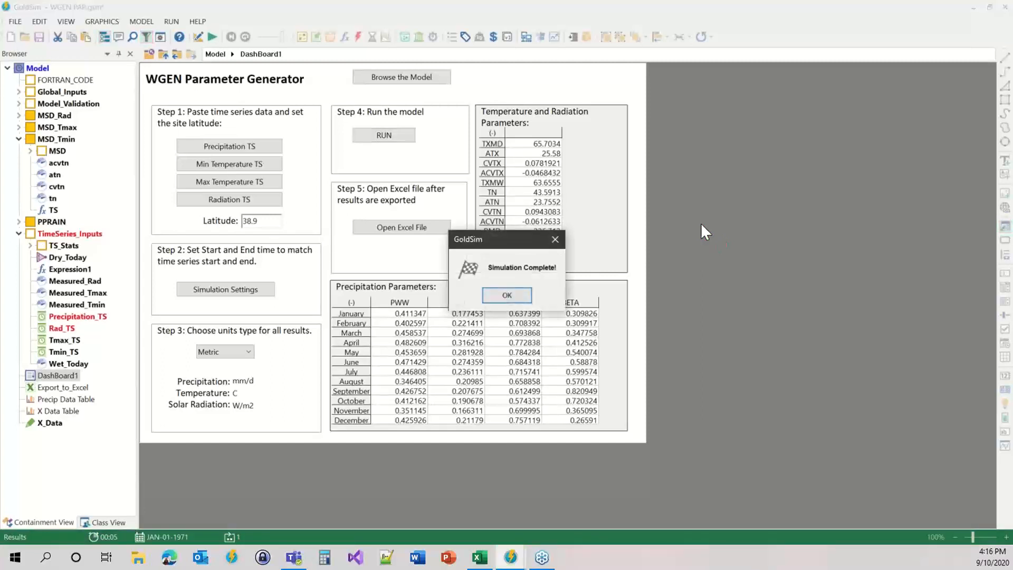
left_click(506, 295)
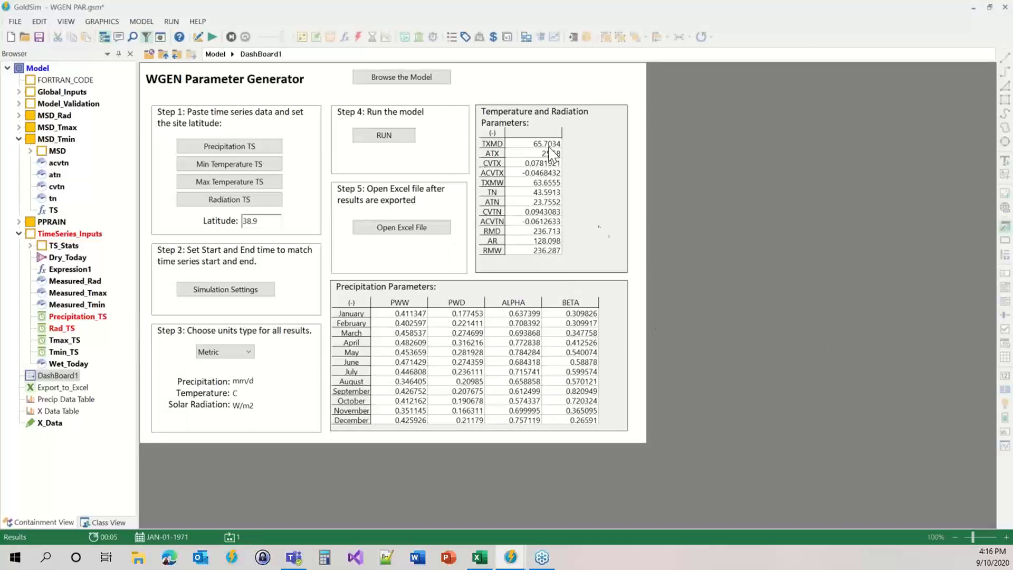
Examine the computed values in the Temperature and Radiation Parameters and Precipitation Parameters tables.
left_click_drag(543, 145, 534, 253)
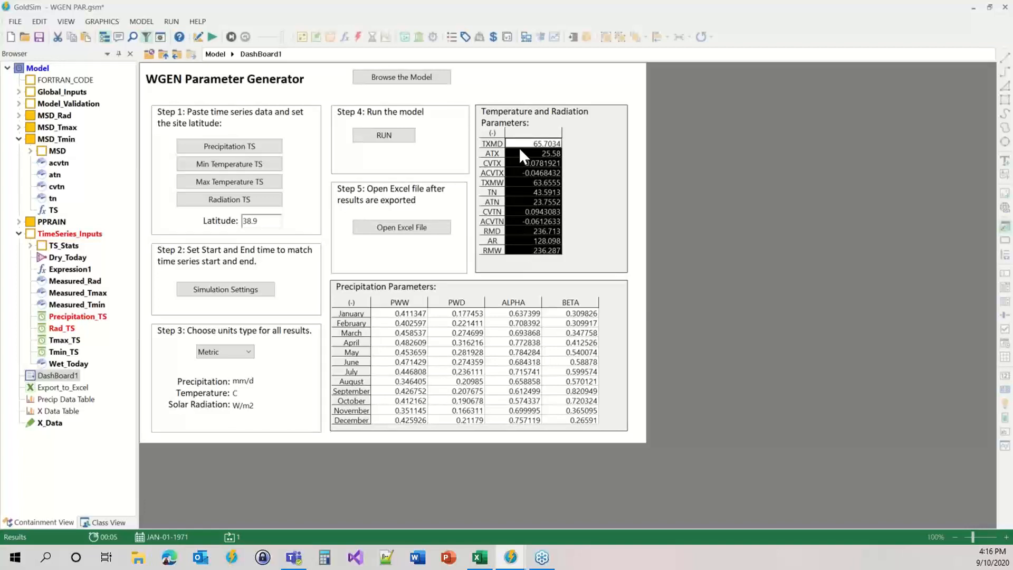
left_click_drag(402, 314, 576, 425)
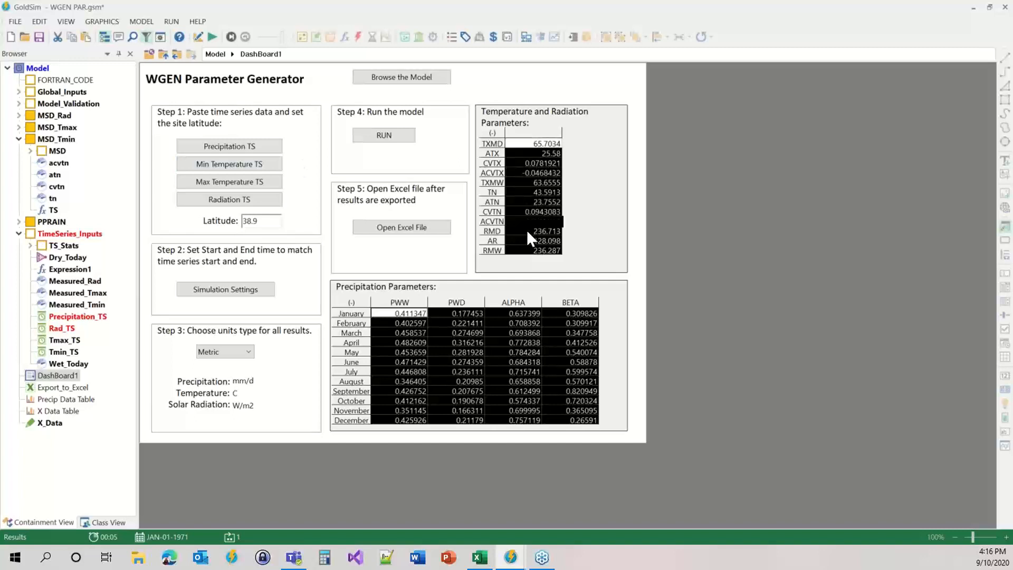
left_click(523, 153)
left_click(543, 172)
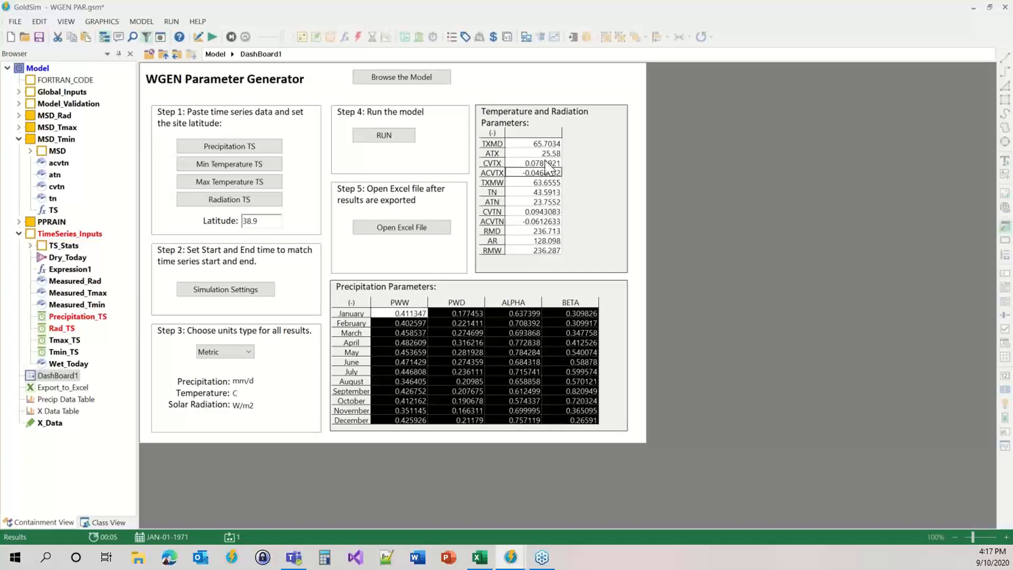
left_click(480, 324)
left_click(536, 143)
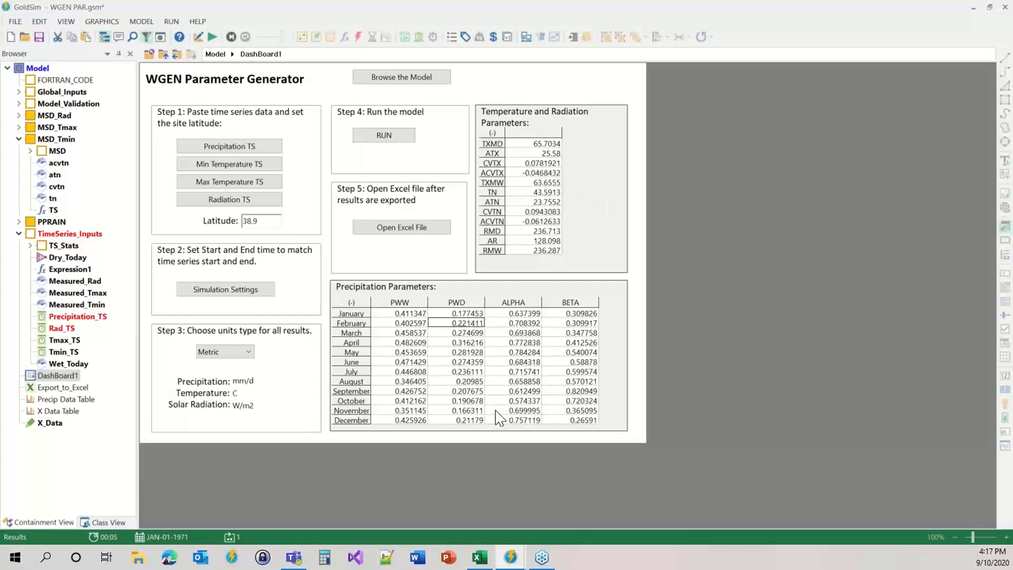
Switch to the WGEN.gsm model and delete all its results to return to Edit Mode.
mouse_move(511, 561)
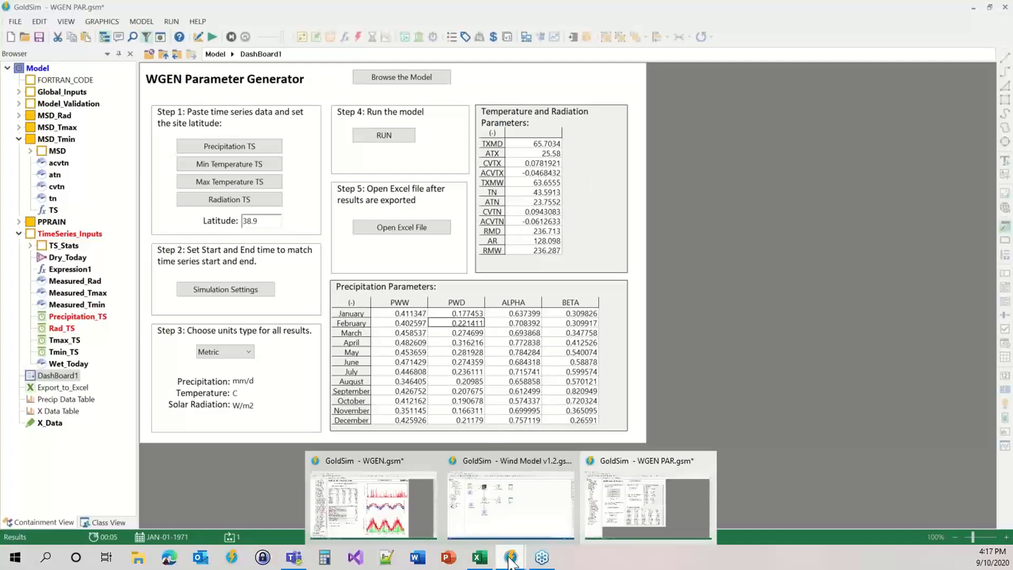
left_click(655, 502)
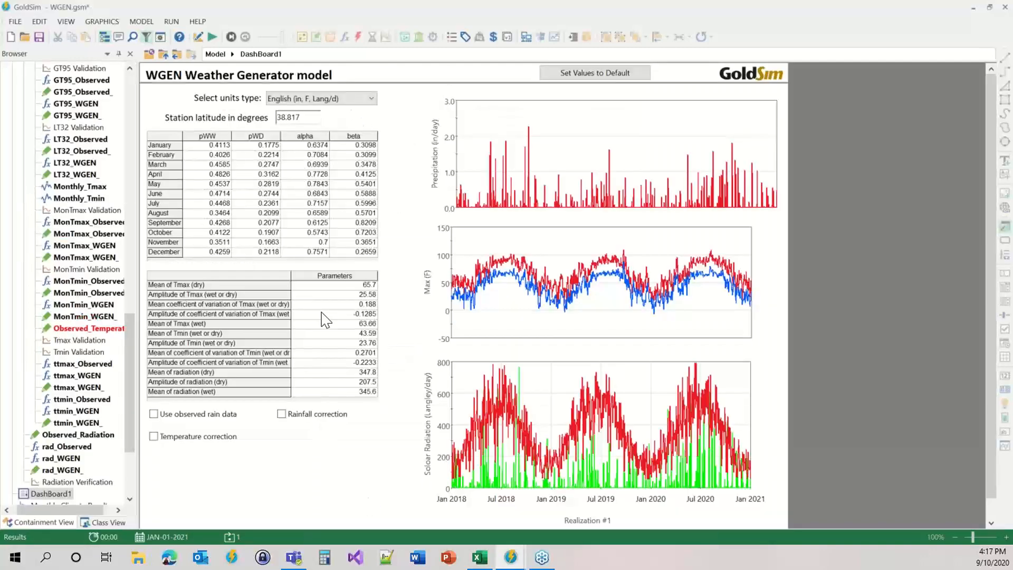
left_click(334, 284)
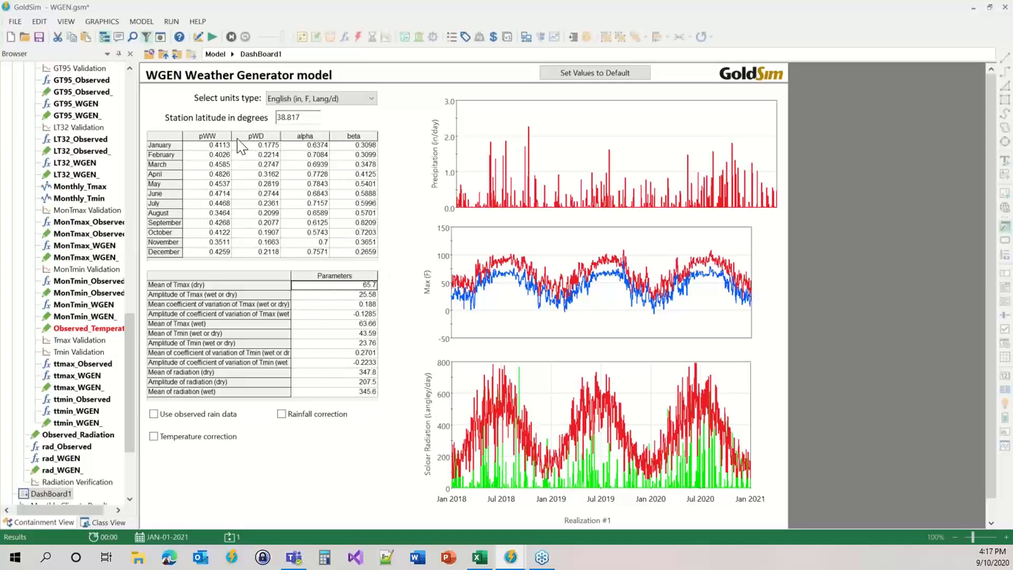
left_click(198, 36)
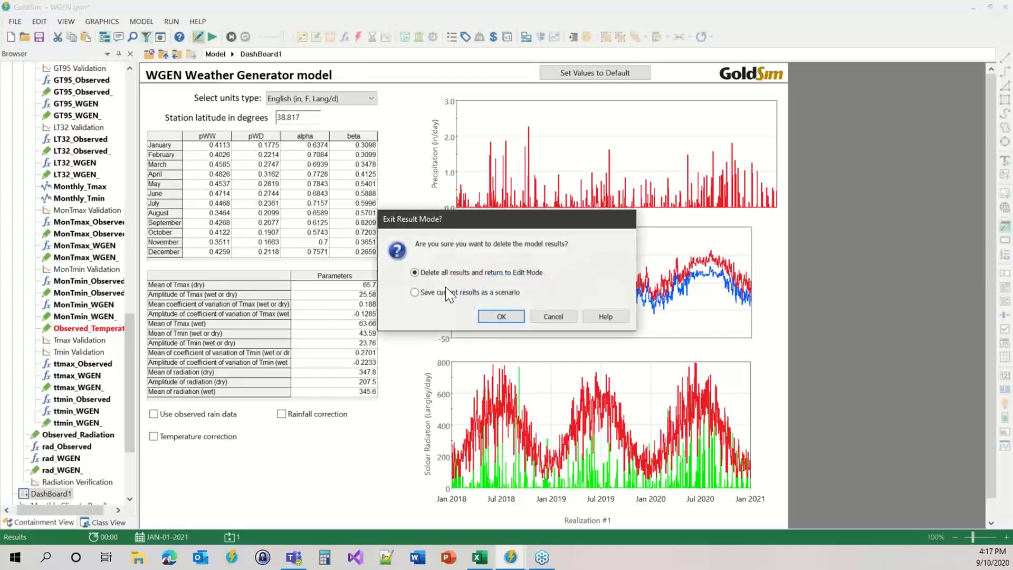
left_click(500, 317)
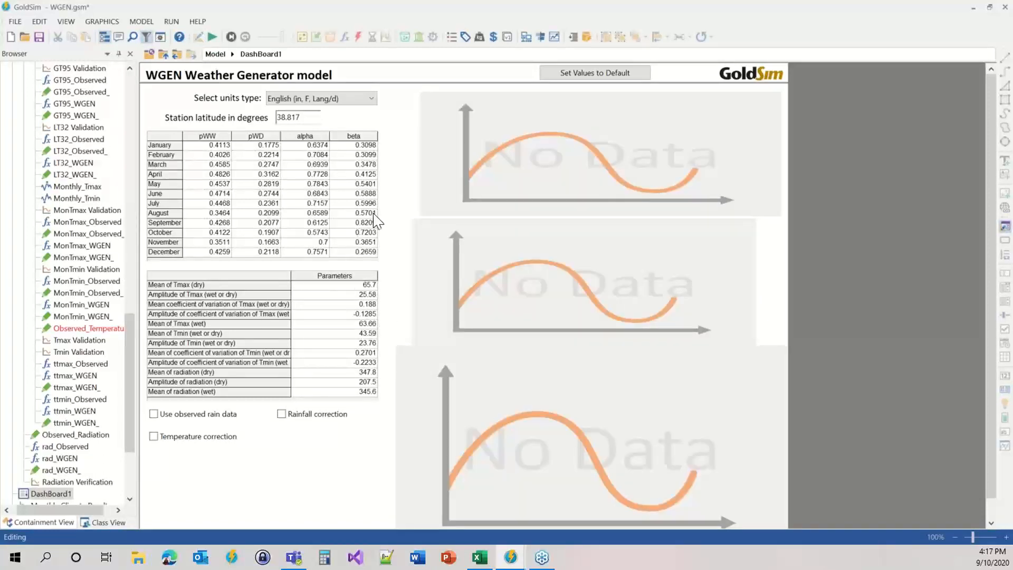
Turn the dashboard's active mode off and on again, and look at the available units types without changing the selection.
right_click(393, 199)
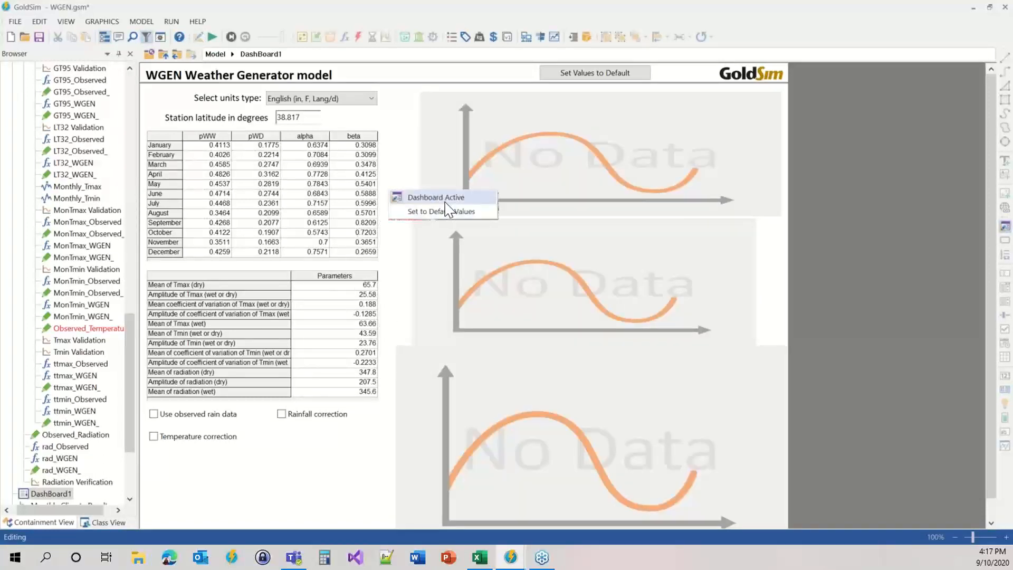
left_click(440, 200)
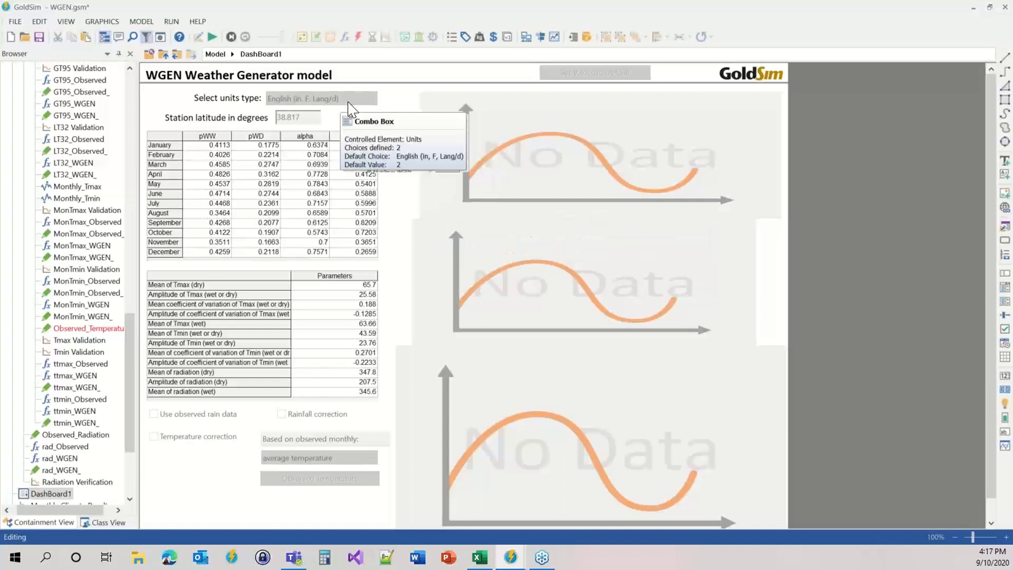
right_click(388, 99)
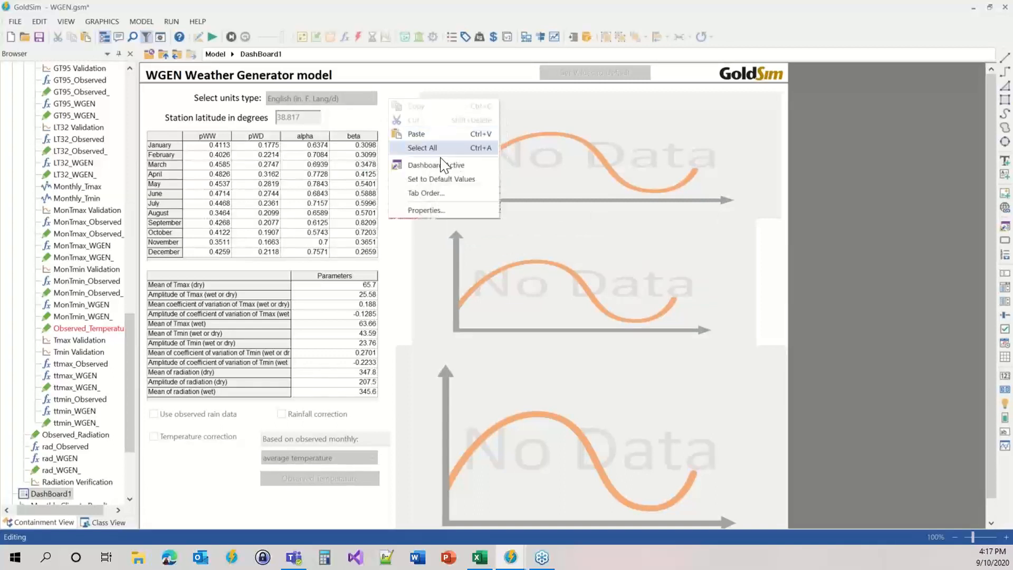
left_click(446, 162)
left_click(338, 99)
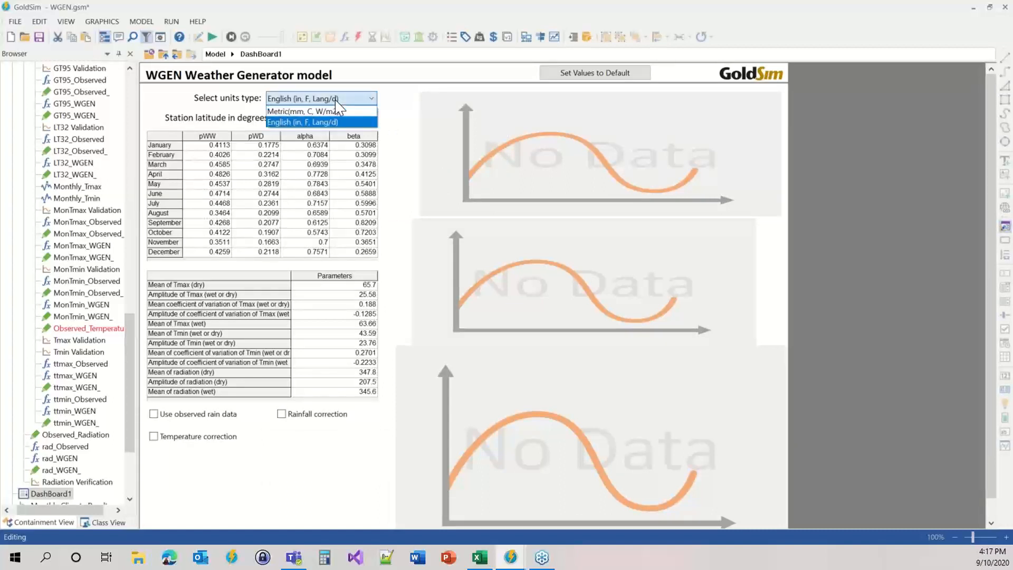
left_click(392, 110)
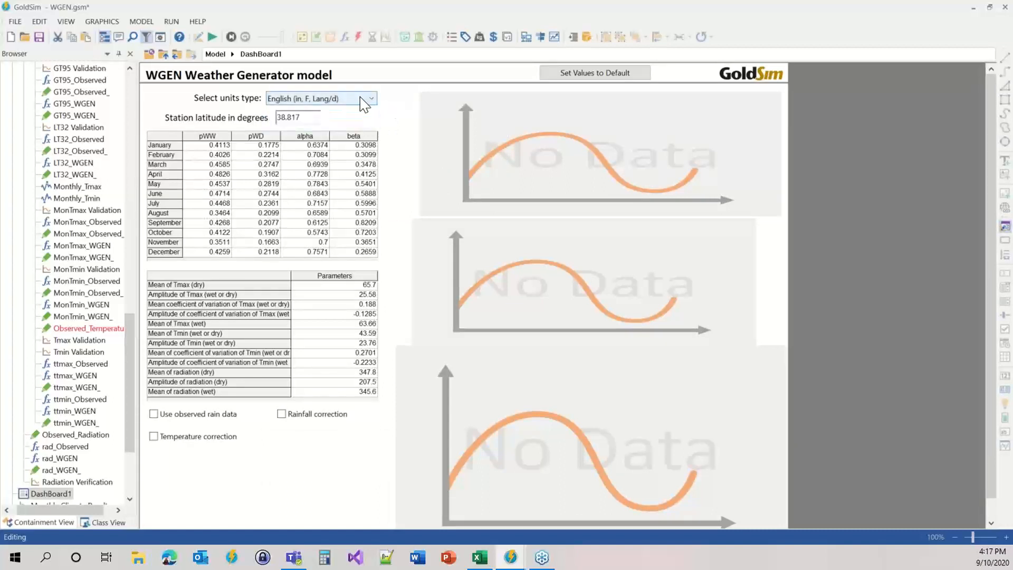
Deactivate the dashboard and check which data element the Mean of Tmax (dry) row of the parameters input grid is linked to.
right_click(393, 109)
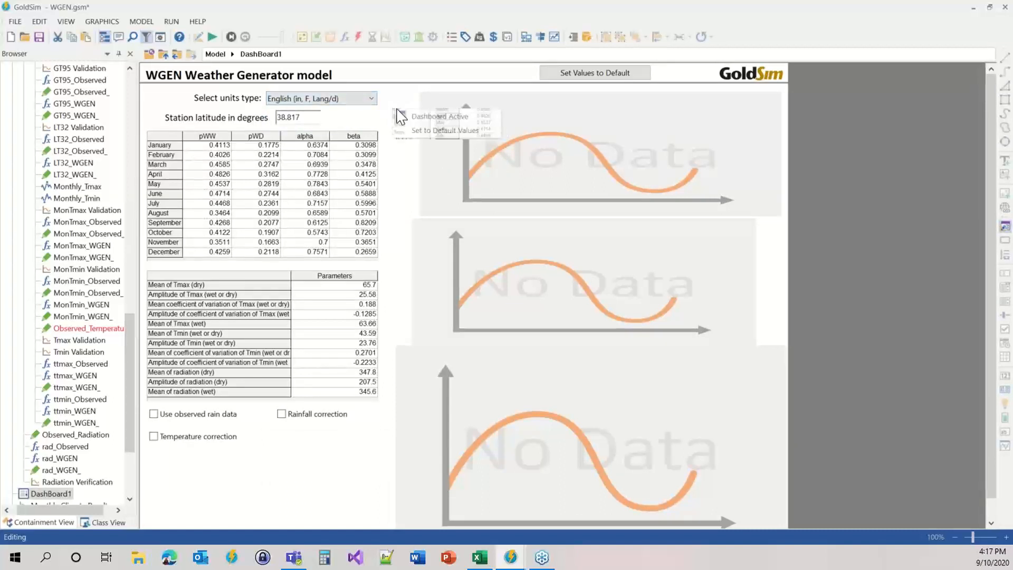
left_click(422, 127)
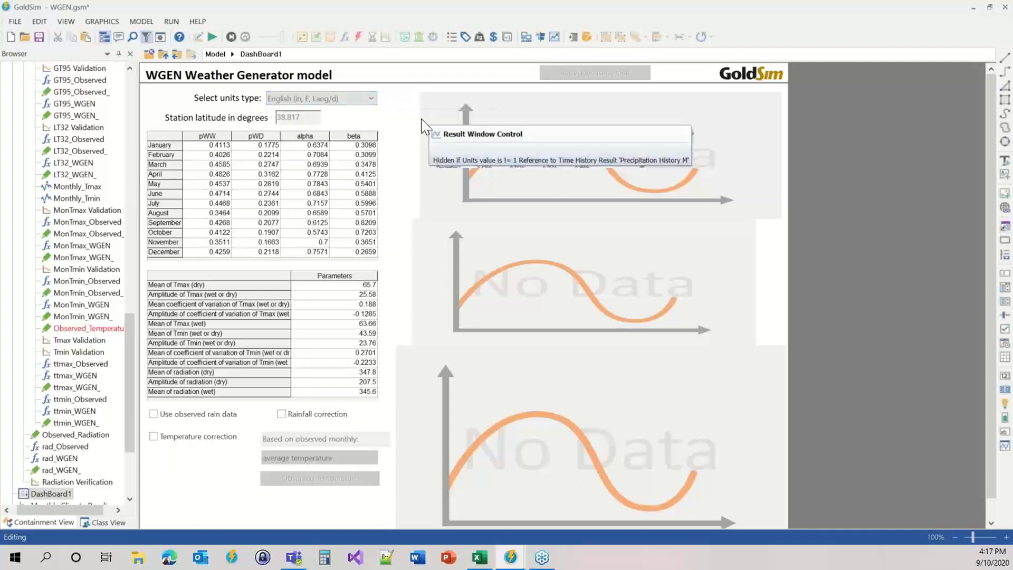
double_click(340, 322)
left_click_drag(458, 149, 520, 176)
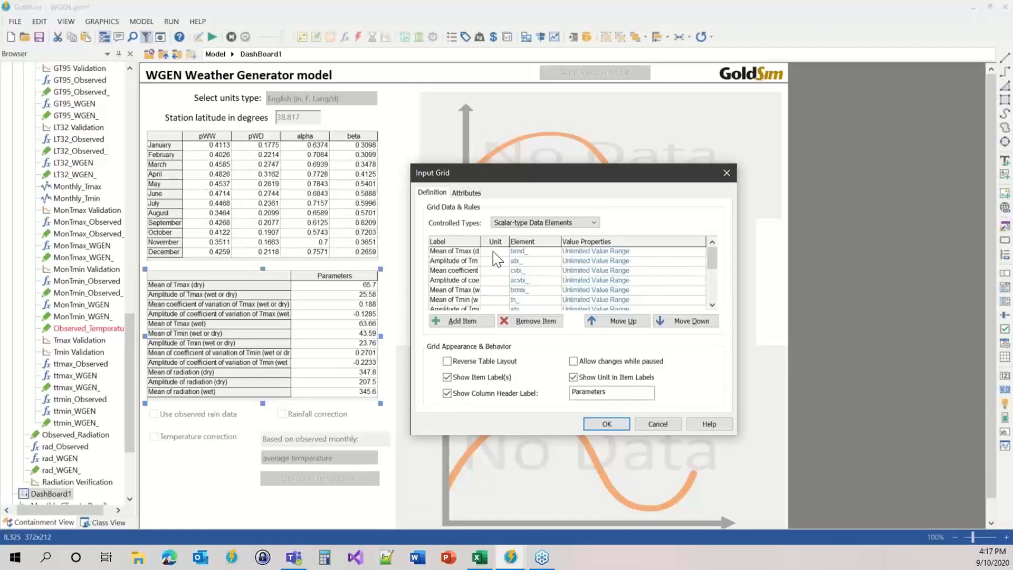
left_click(522, 251)
left_click(521, 252)
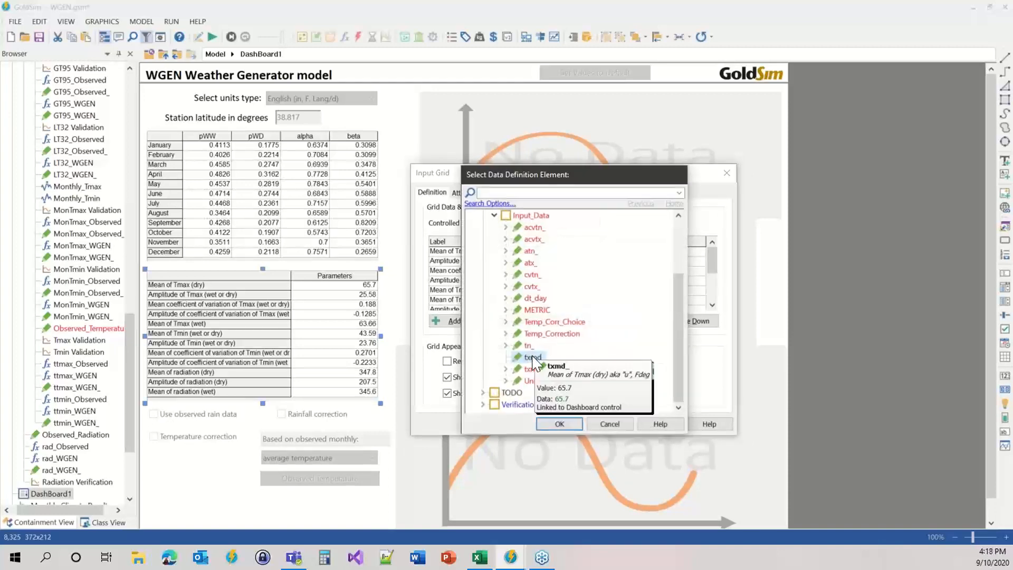
left_click(558, 423)
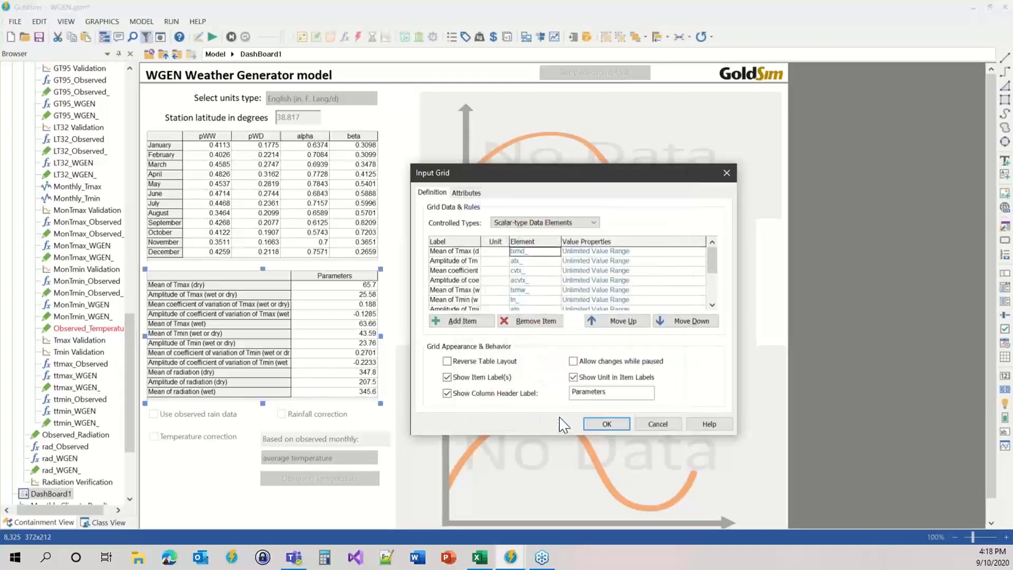
left_click(605, 422)
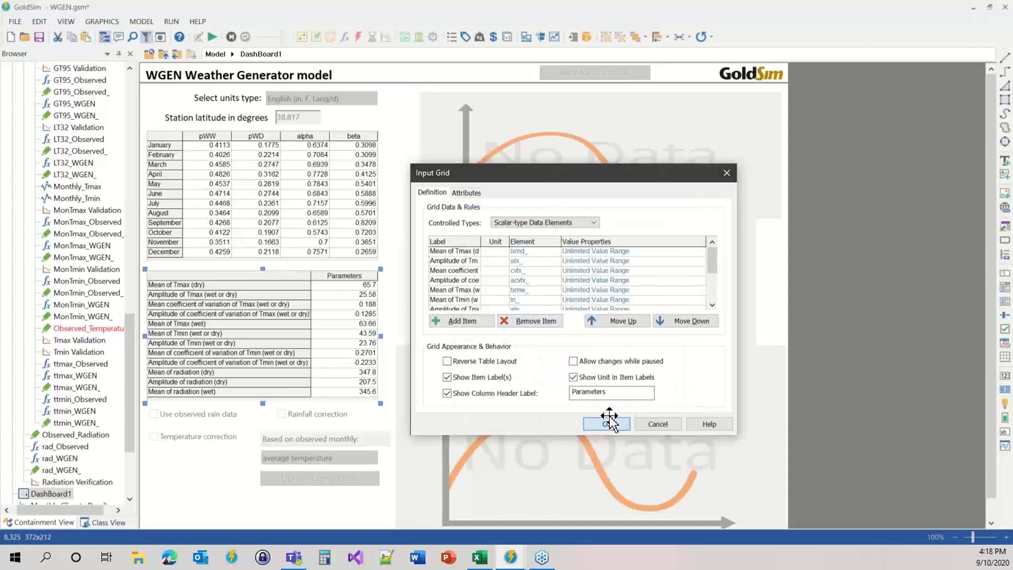
Find the txmd_ element in the model, searching in IDs but not in descriptions.
left_click(133, 36)
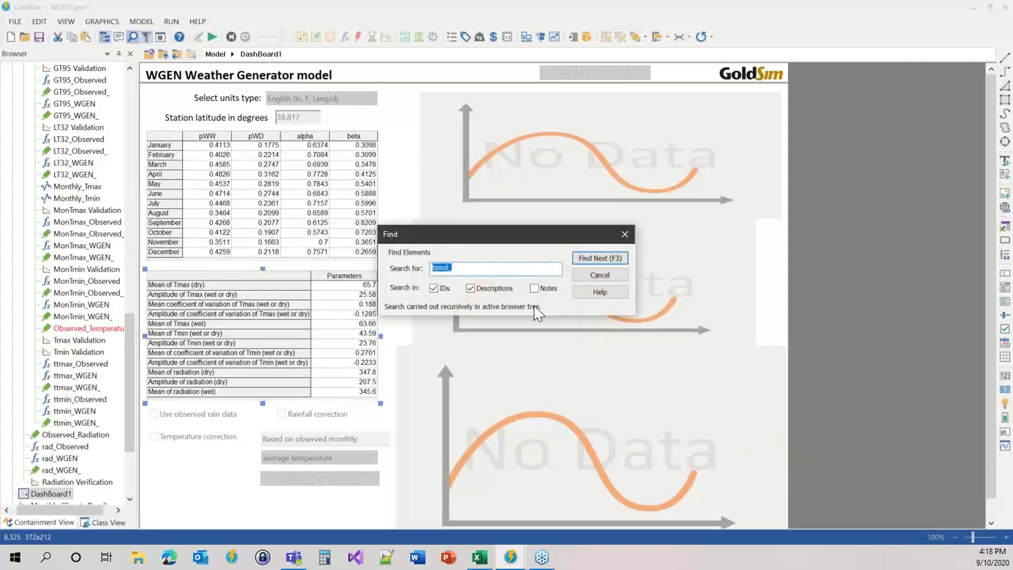
left_click(462, 268)
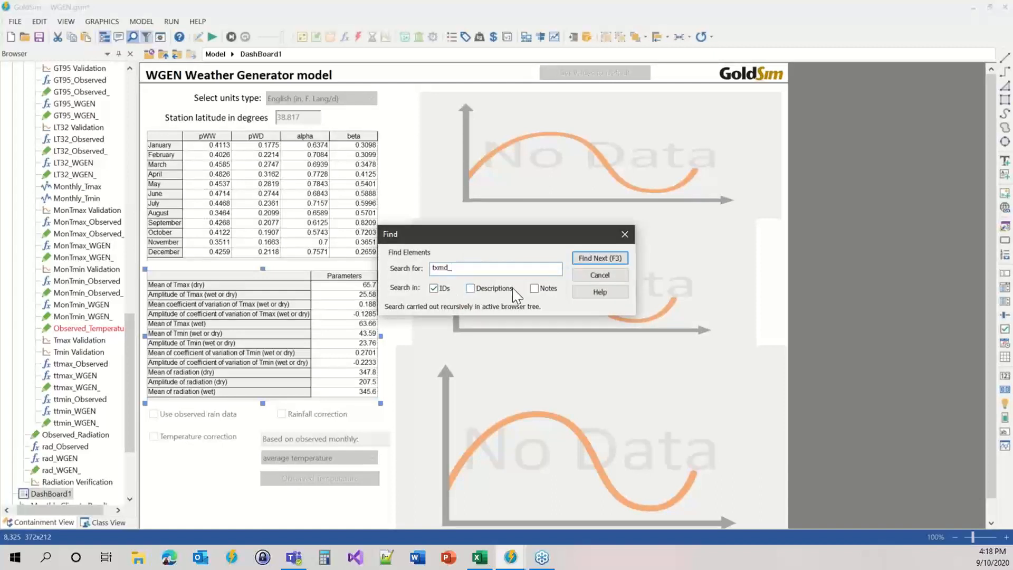
left_click(594, 276)
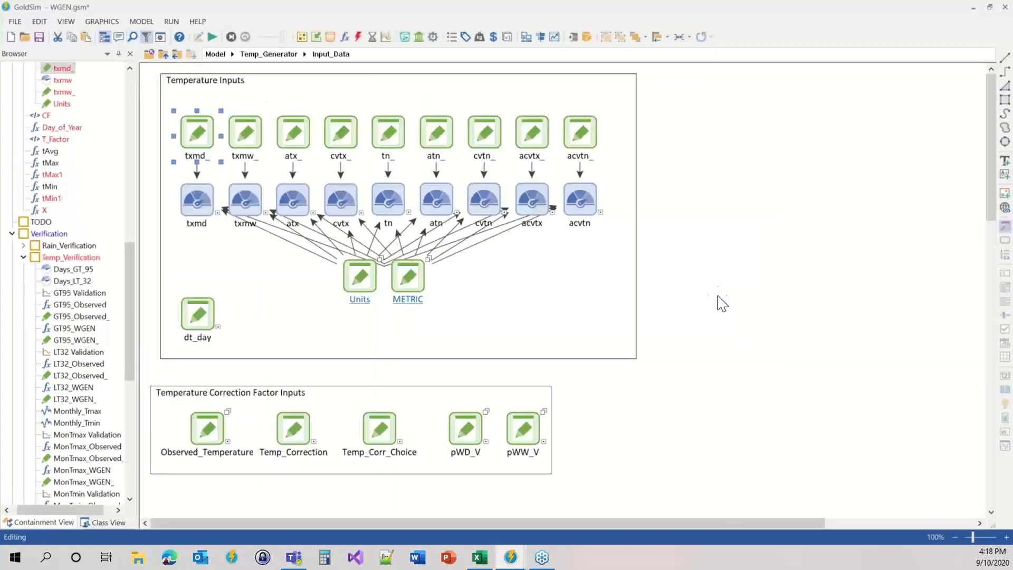
Inspect the data definition and dashboard control of the txmd_ element, and close its properties.
double_click(204, 141)
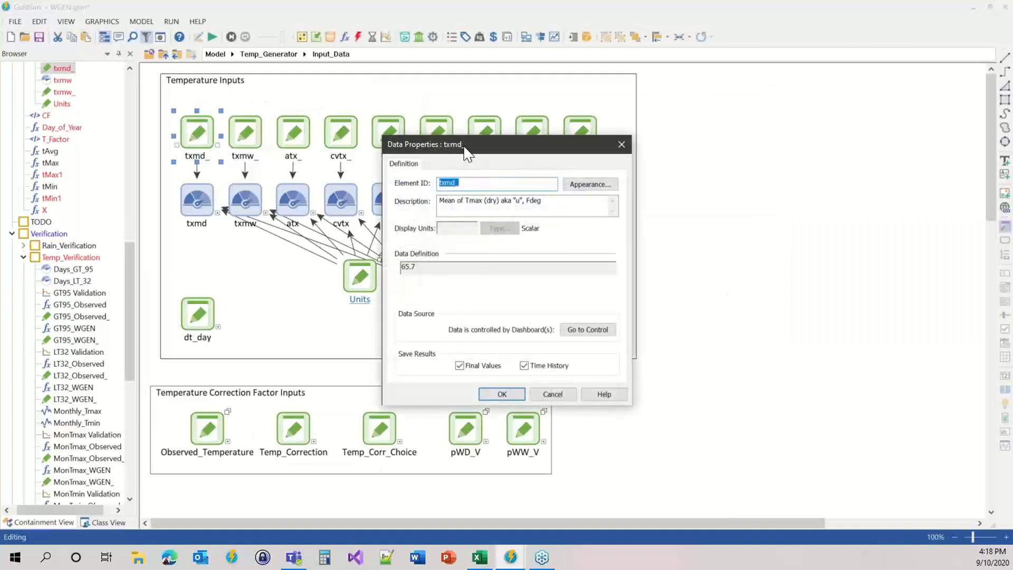
left_click_drag(453, 152, 323, 98)
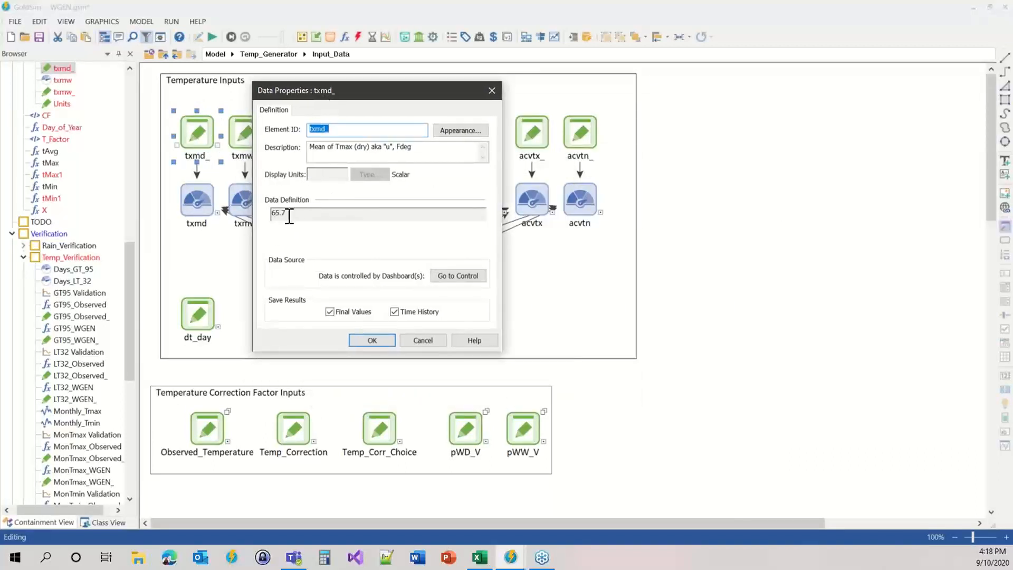
mouse_move(289, 215)
left_click(370, 341)
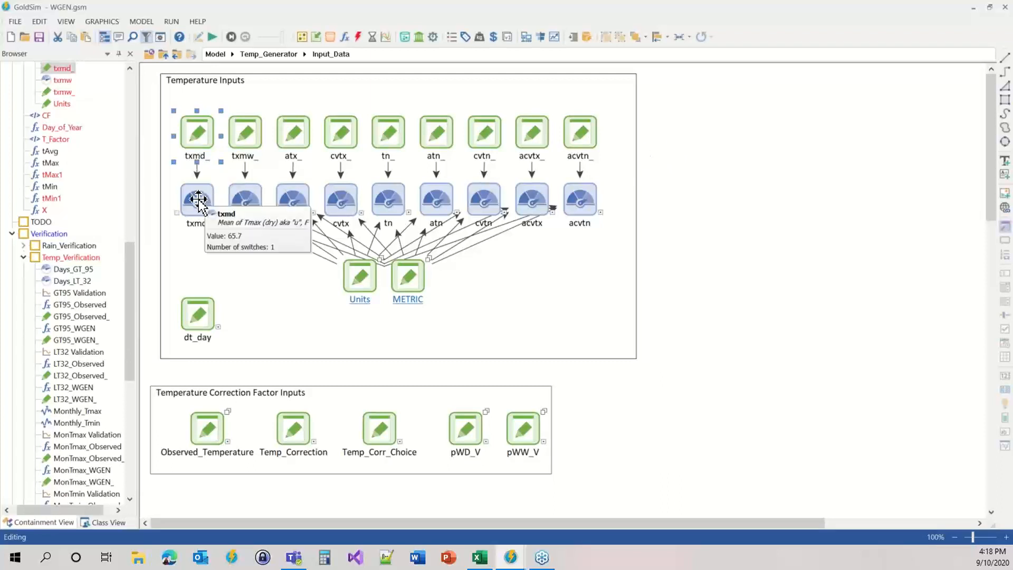
Return to the model's top level and nudge the Radiation_Generator container slightly to the right, above Solar_Radiation.
left_click(216, 54)
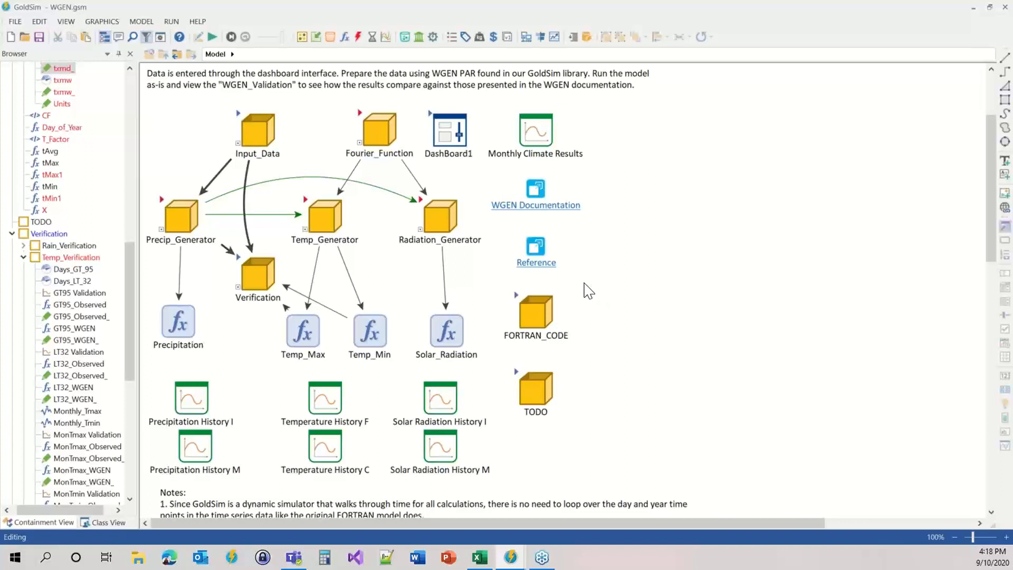
left_click_drag(323, 208, 303, 209)
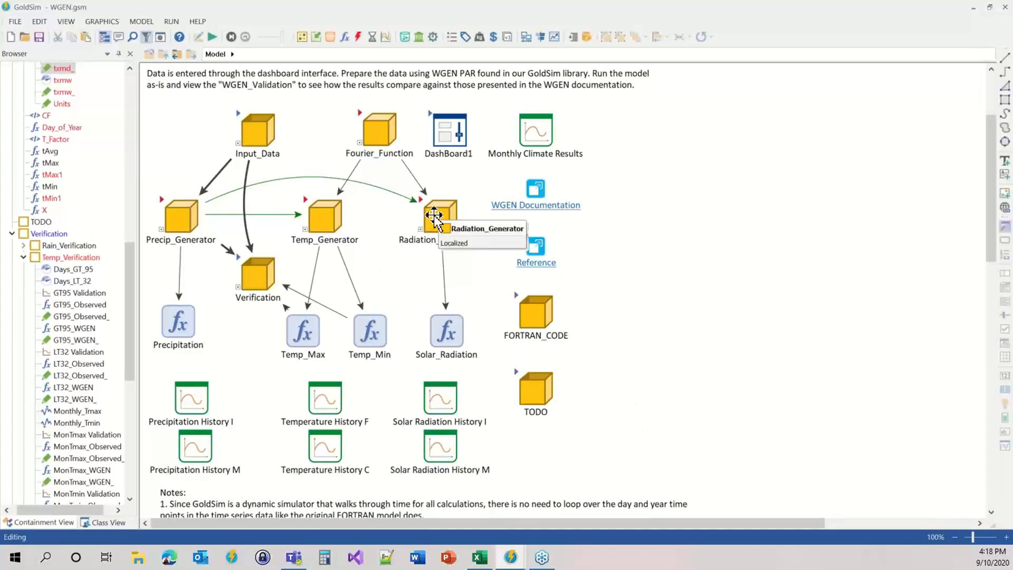
left_click_drag(432, 214, 438, 214)
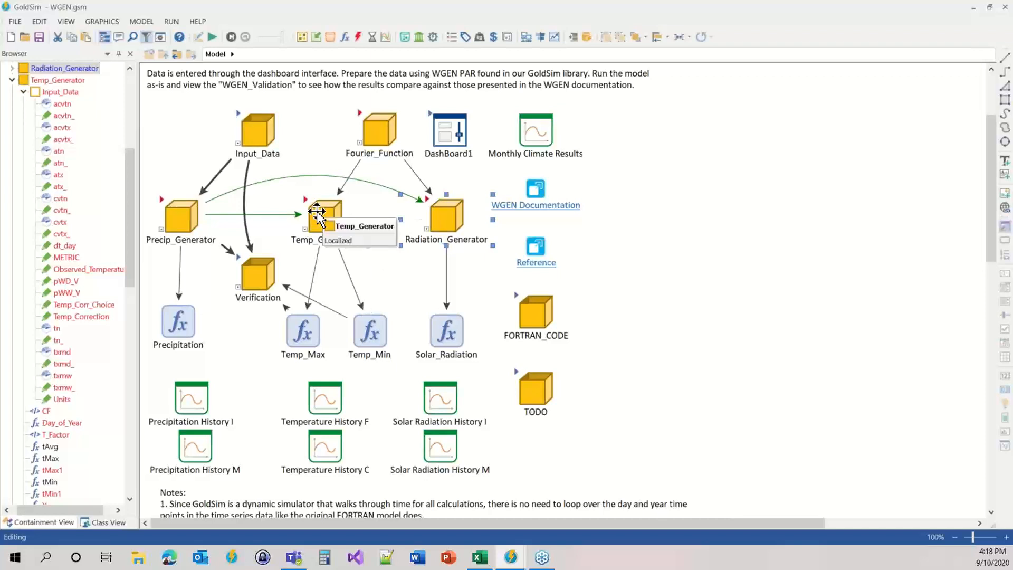
Open the model NDFD Climate Forecast.gsm from the NDFD Forecast folder under Climate, saving the changes to WGEN.gsm.
left_click(26, 40)
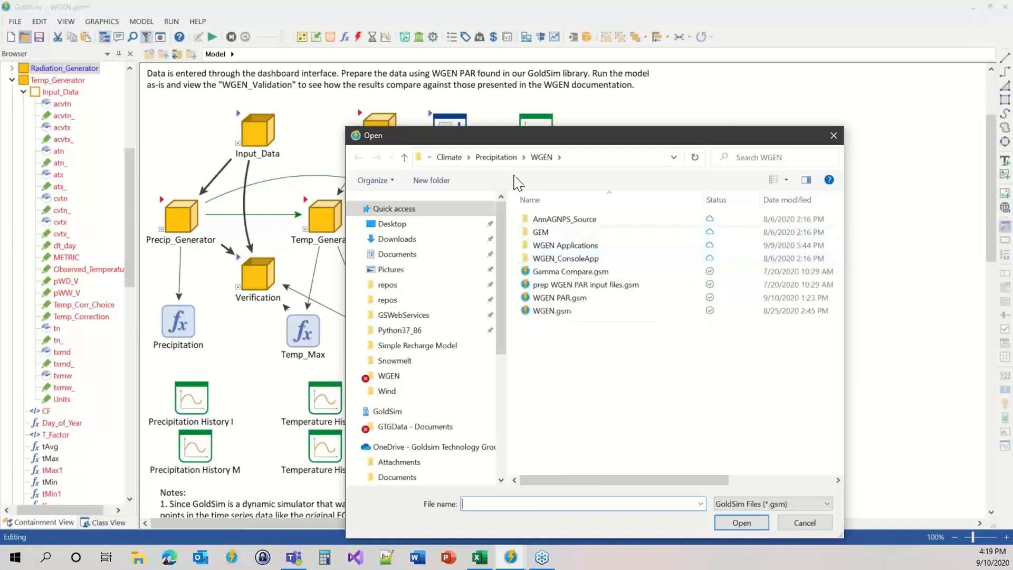
left_click(495, 157)
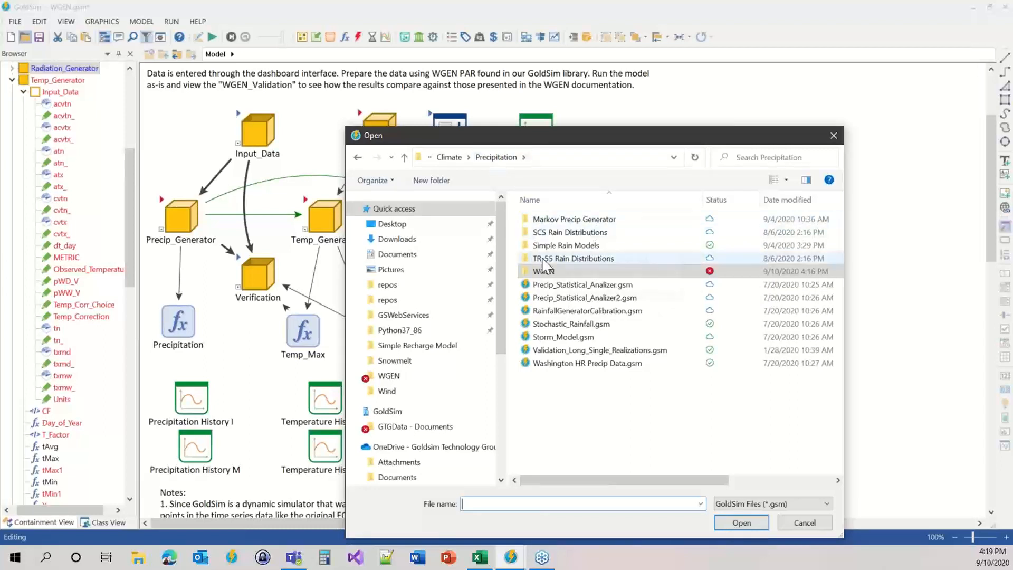
left_click(448, 157)
double_click(560, 232)
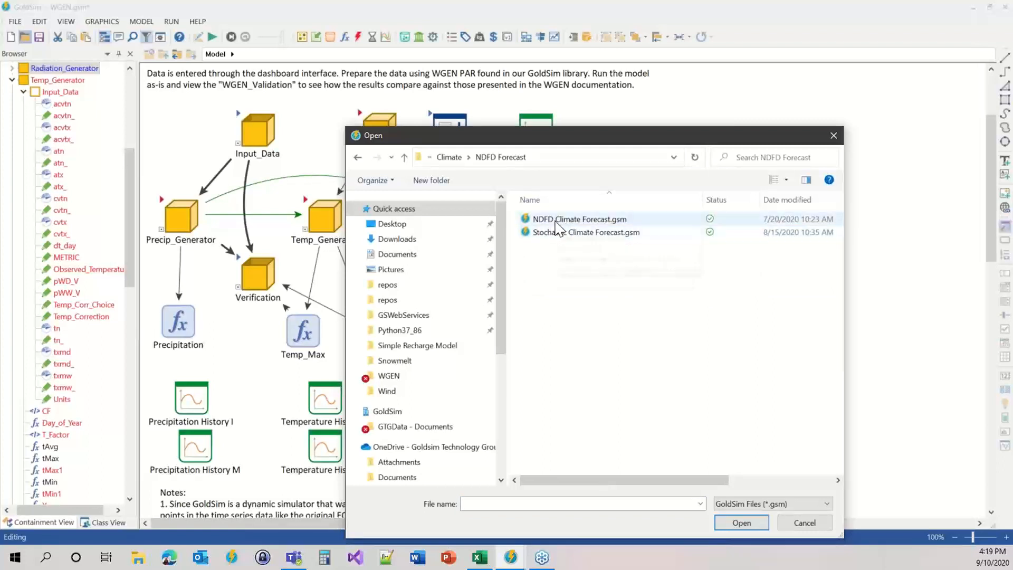
double_click(557, 227)
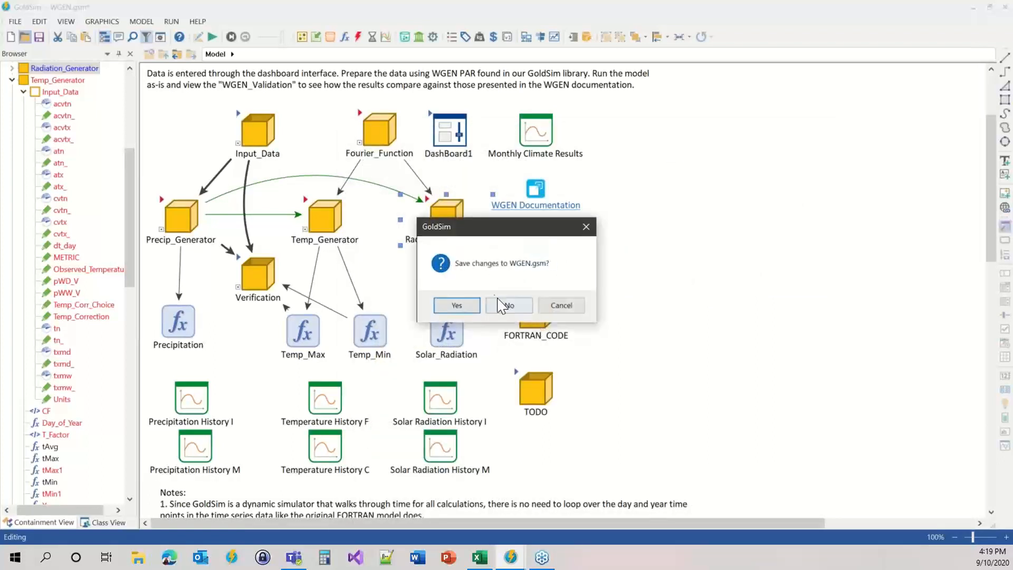
left_click(458, 305)
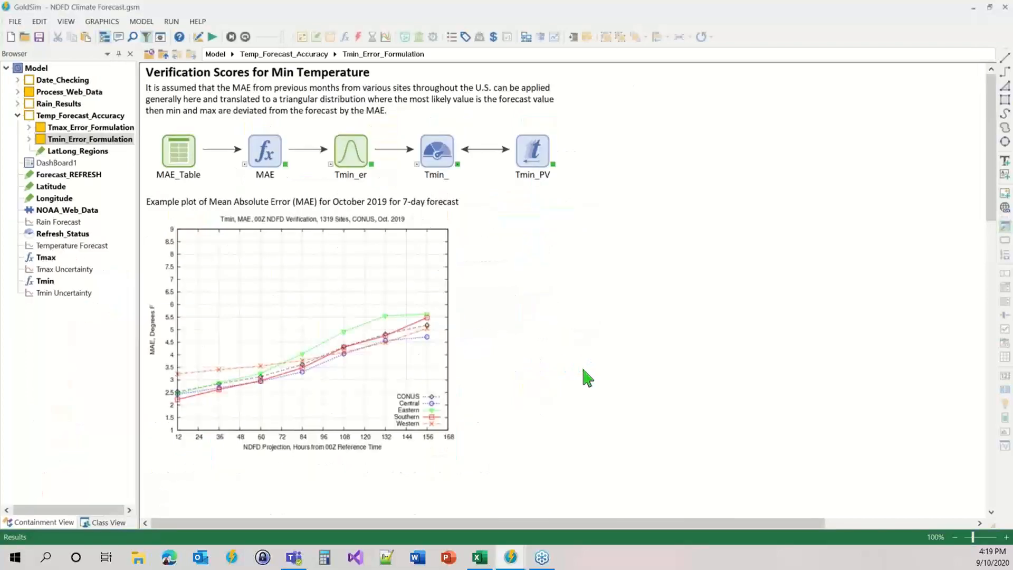
Open DashBoard1 from the model's top level and examine the maximum temperature forecast plot.
left_click(216, 54)
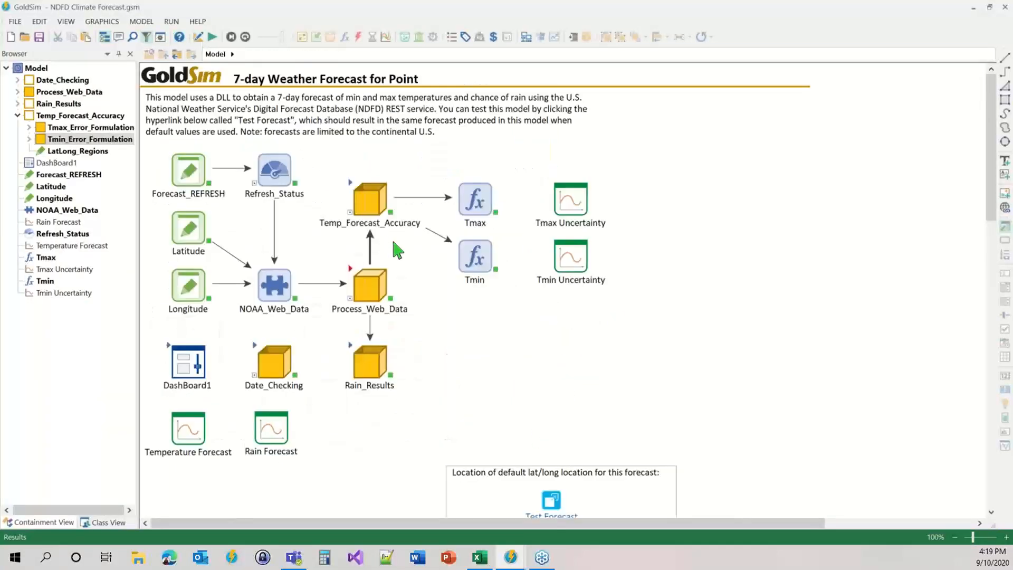
left_click(168, 352)
double_click(169, 352)
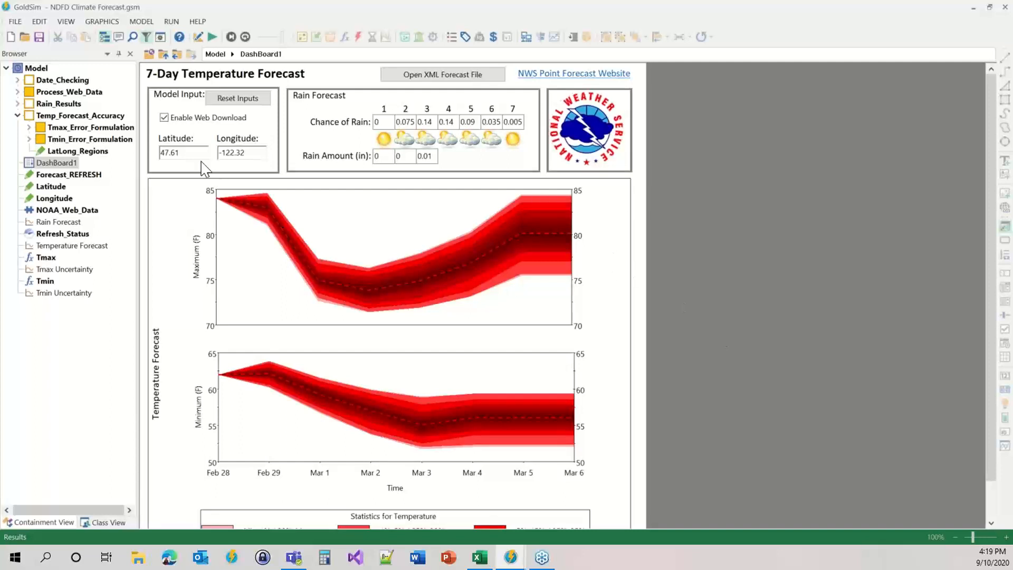
mouse_move(251, 214)
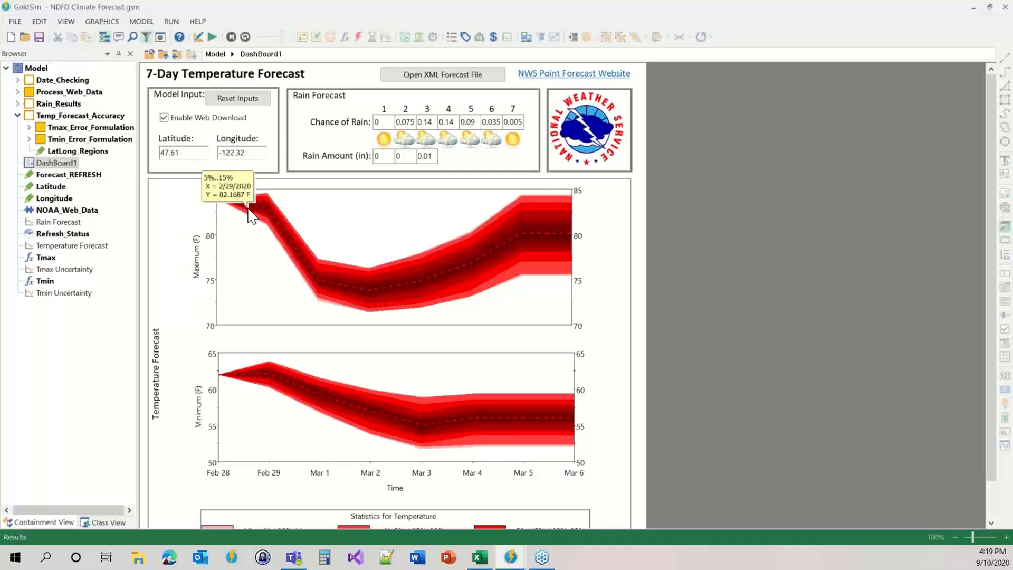
Delete all results to return to Edit Mode, and set the simulation start date to 9/10/2020.
left_click(198, 36)
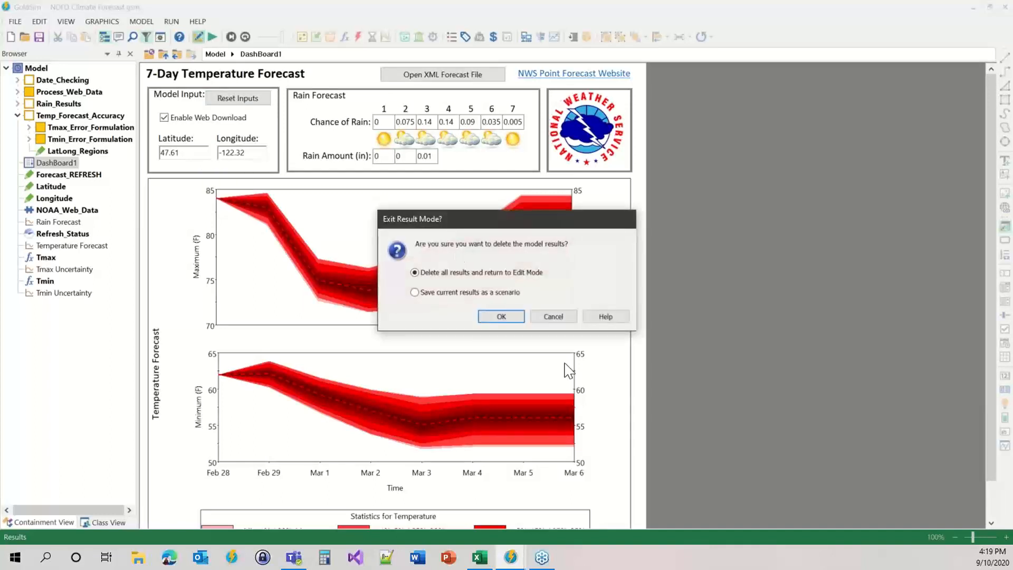
left_click(508, 317)
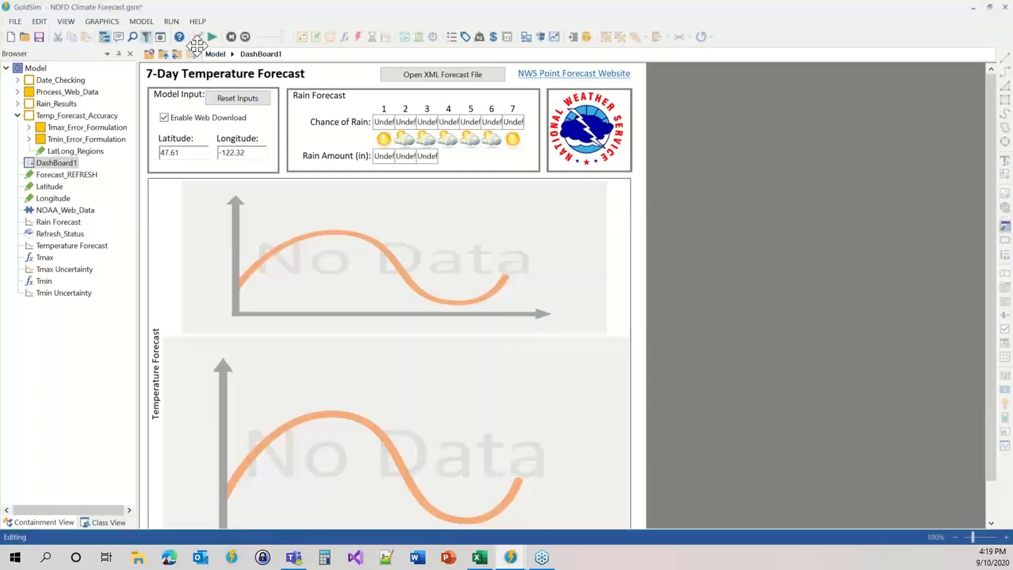
left_click(160, 37)
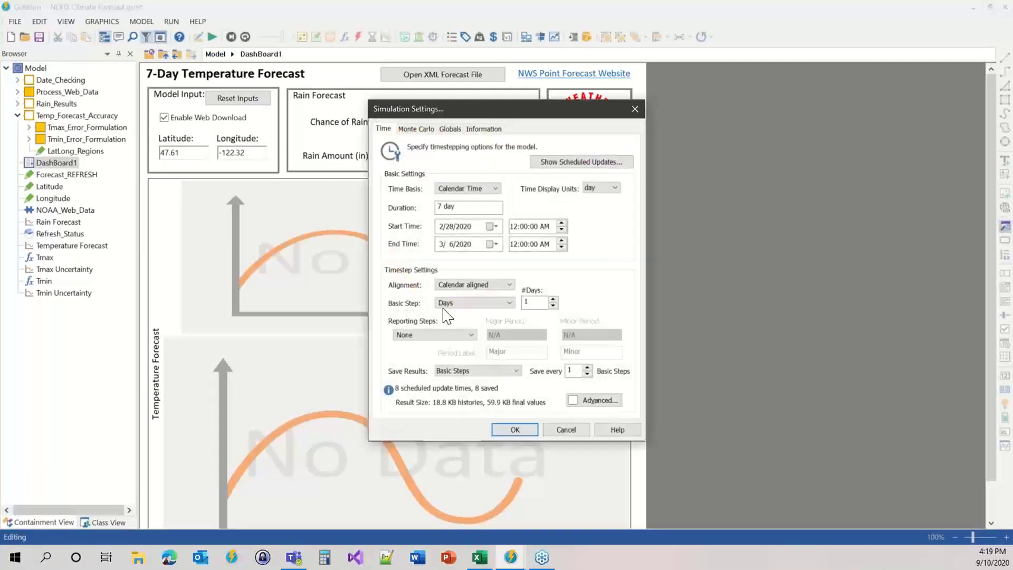
left_click(441, 227)
left_click(450, 227)
type("9")
type("0")
left_click(442, 228)
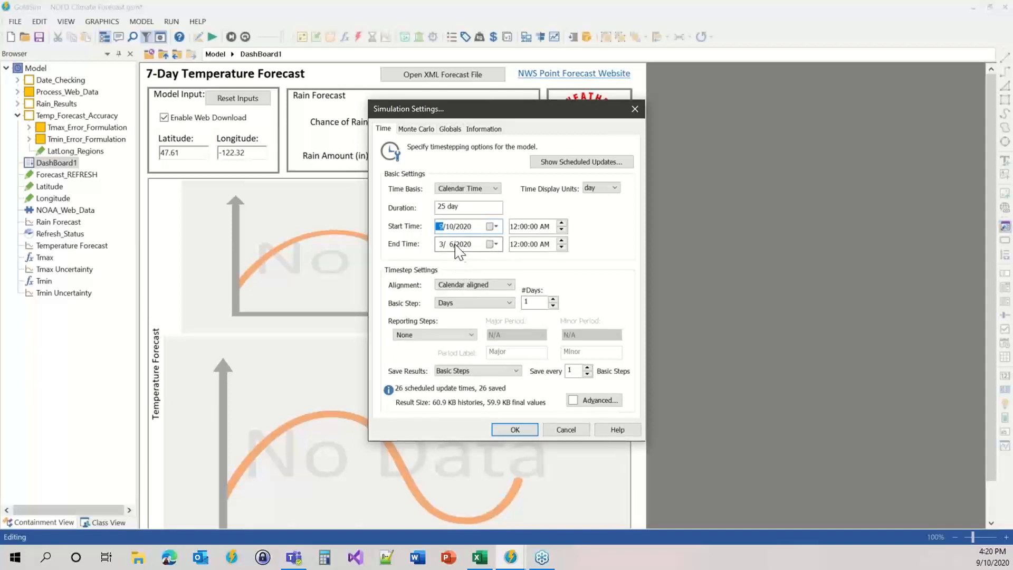
Set the simulation duration to 7 day, giving an end date of 9/17/2020, and accept the settings.
double_click(467, 208)
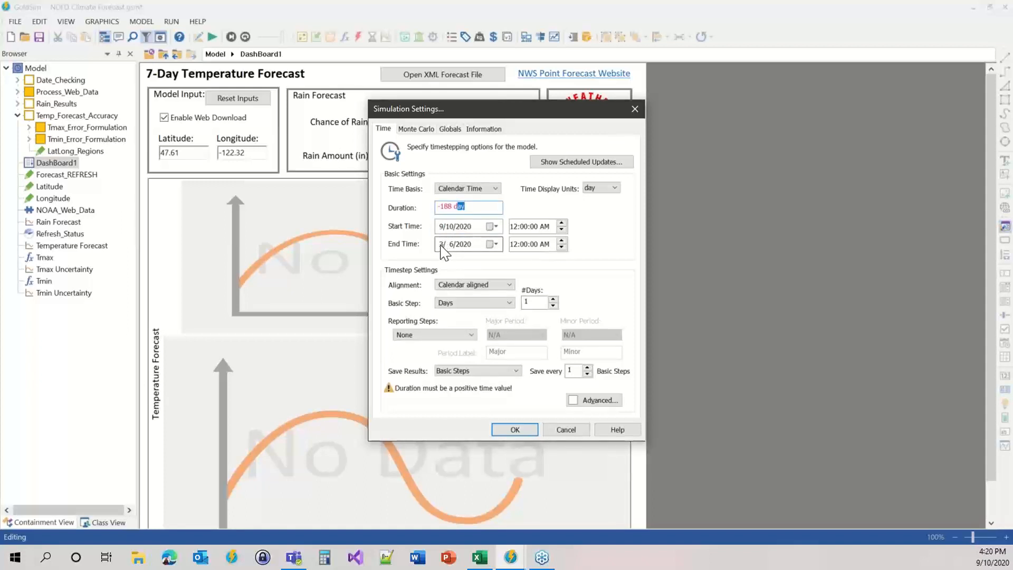
left_click_drag(452, 206, 427, 207)
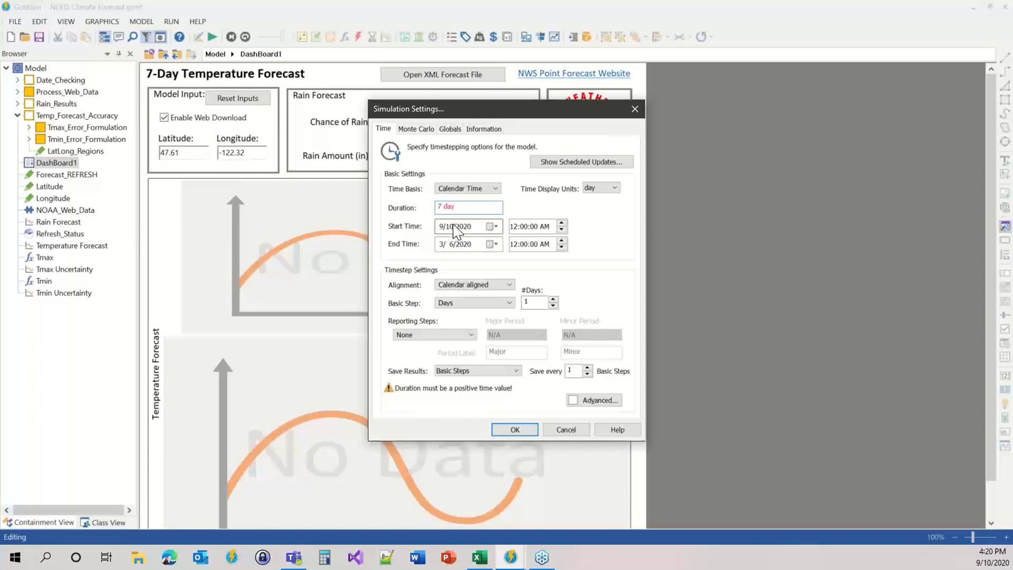
left_click(439, 244)
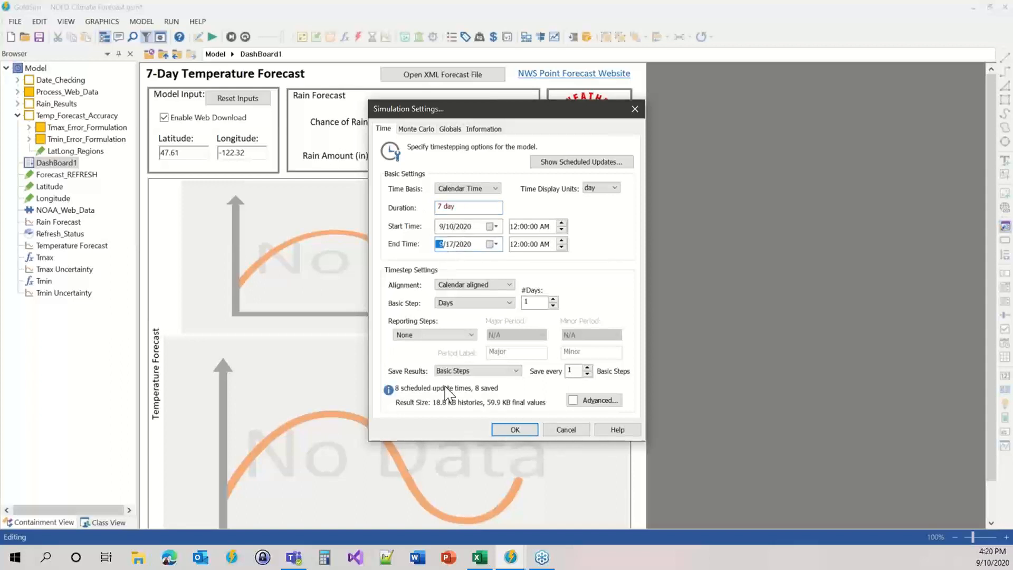
left_click(514, 429)
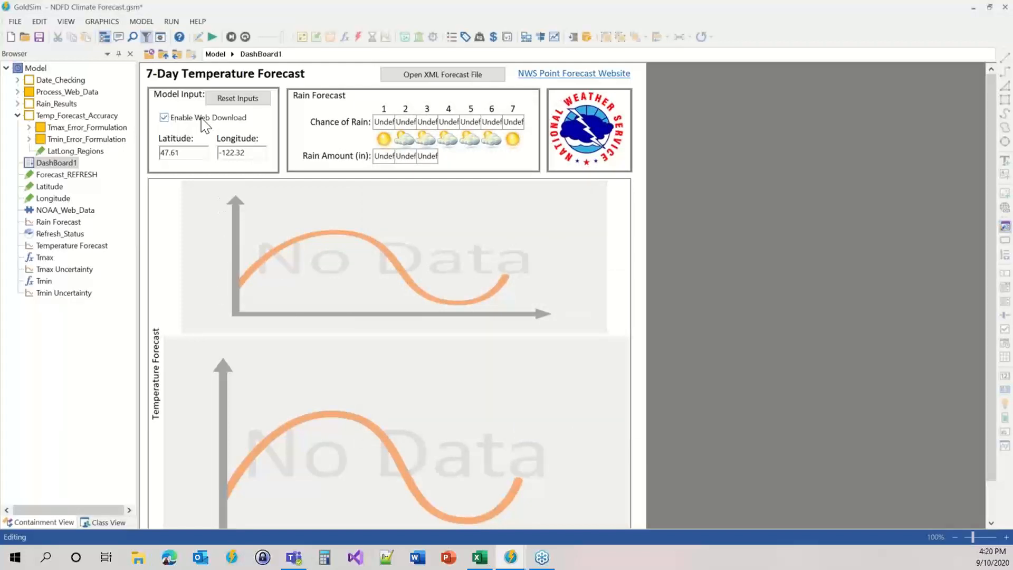
Run the forecast simulation, dismiss the date mismatch messages, and decline to display the run log.
left_click(212, 36)
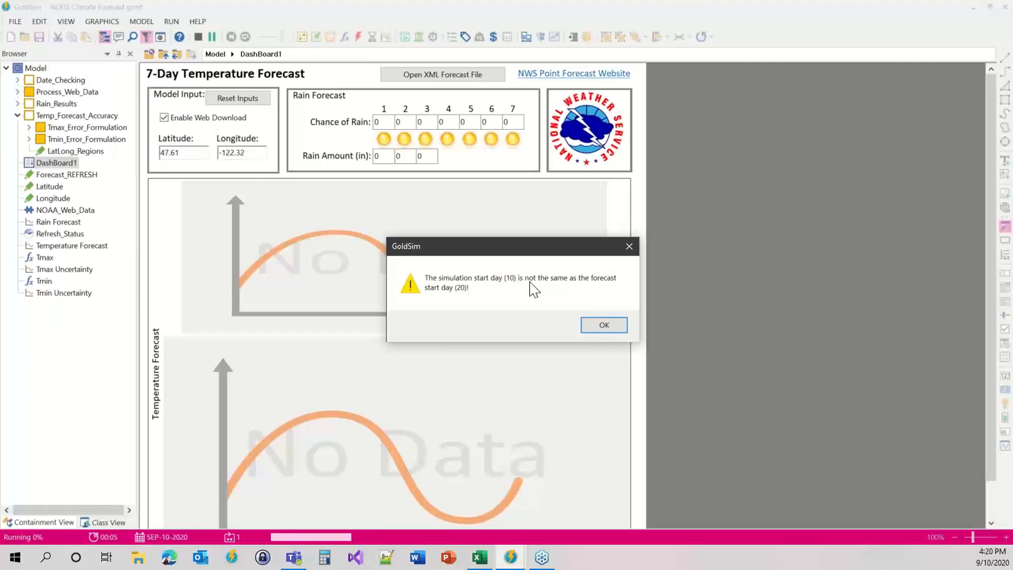
left_click(600, 324)
left_click(602, 325)
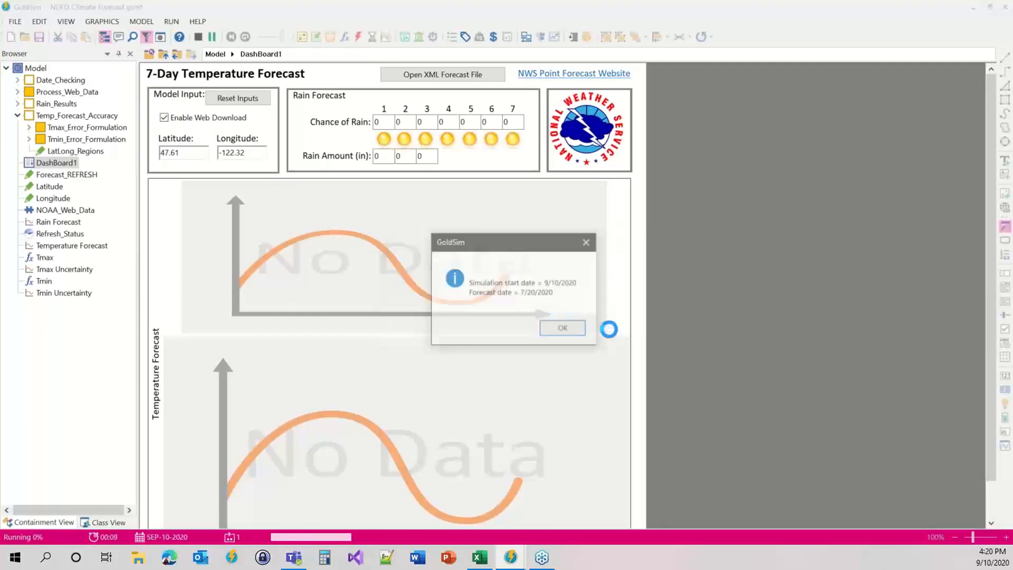
left_click(574, 331)
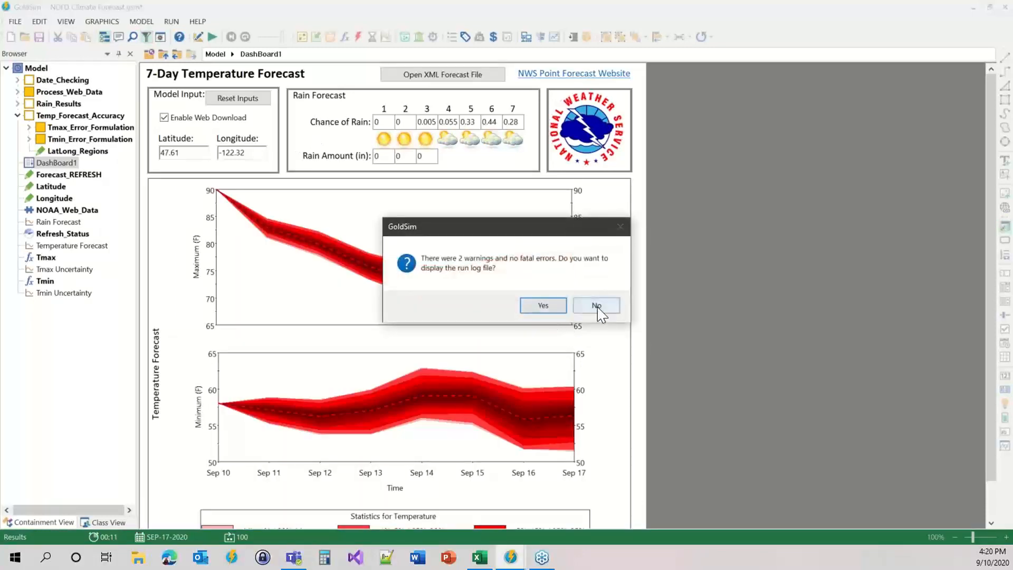
left_click(596, 306)
scroll(507, 330, "down", 1)
scroll(509, 338, "up", 1)
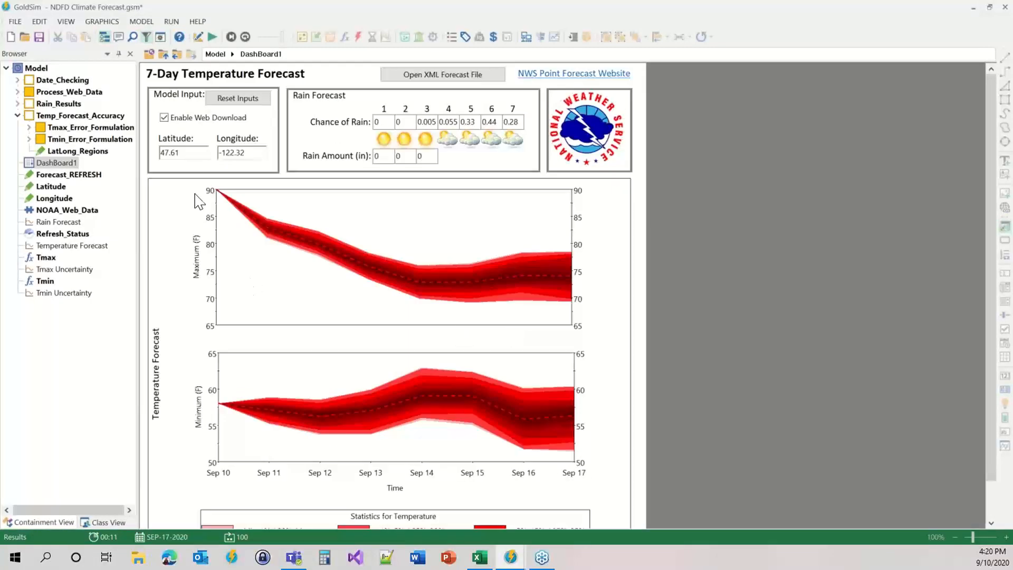
In the Date_Checking container, return to Edit Mode and reconfirm the equation "now" of the Current_System_Time element.
left_click(164, 55)
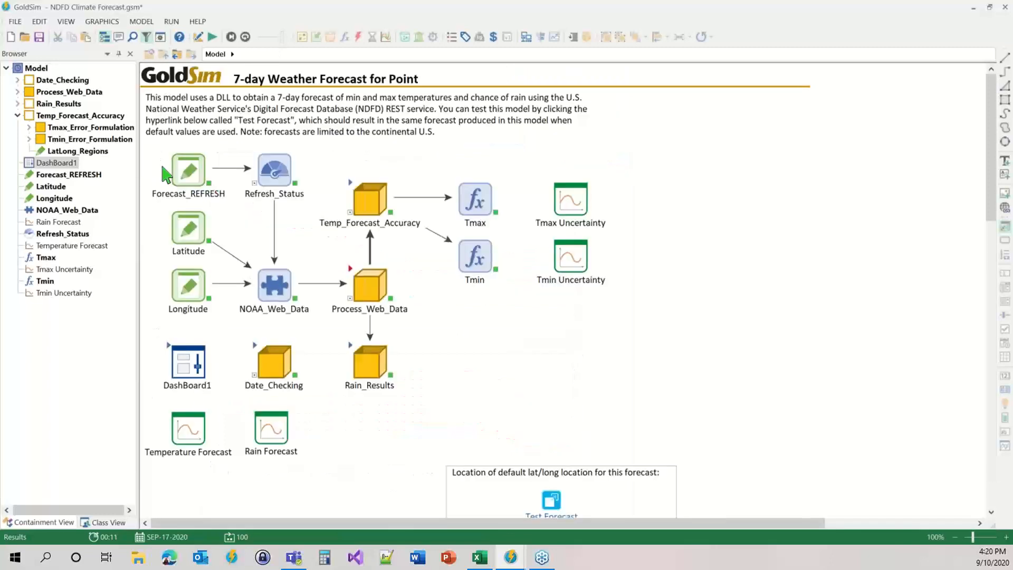
mouse_move(178, 180)
double_click(258, 351)
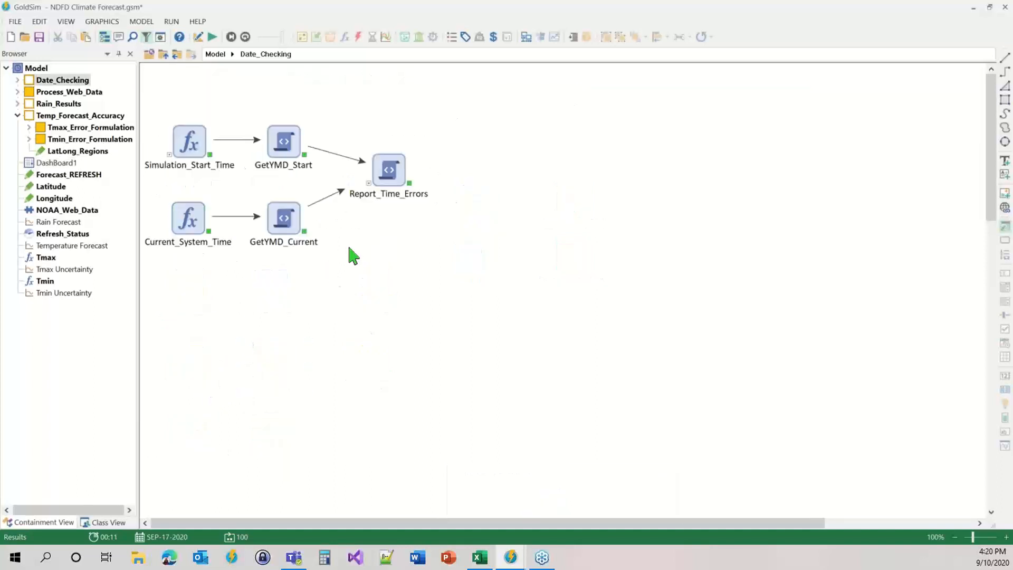
mouse_move(190, 139)
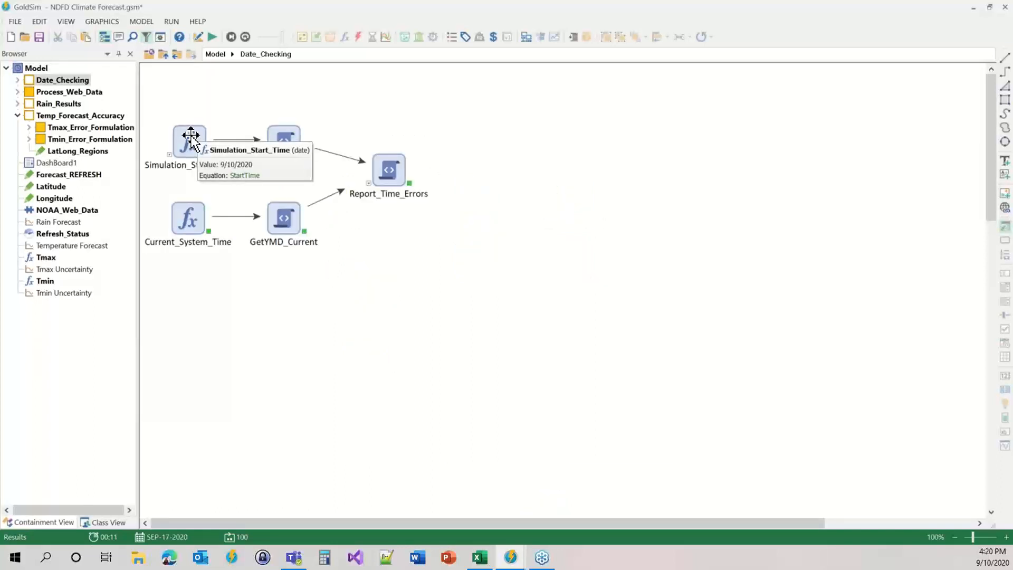
mouse_move(185, 218)
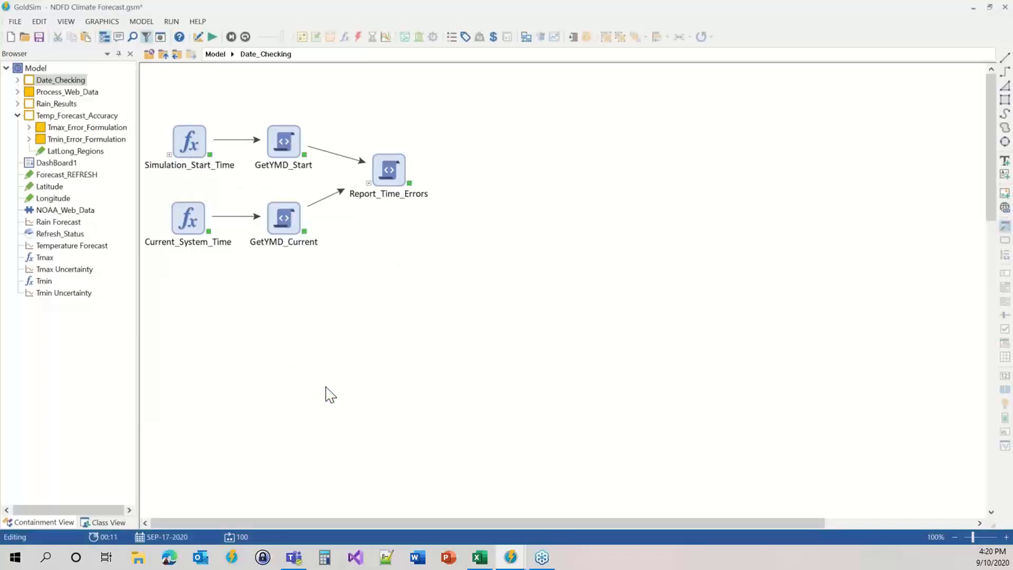
double_click(187, 216)
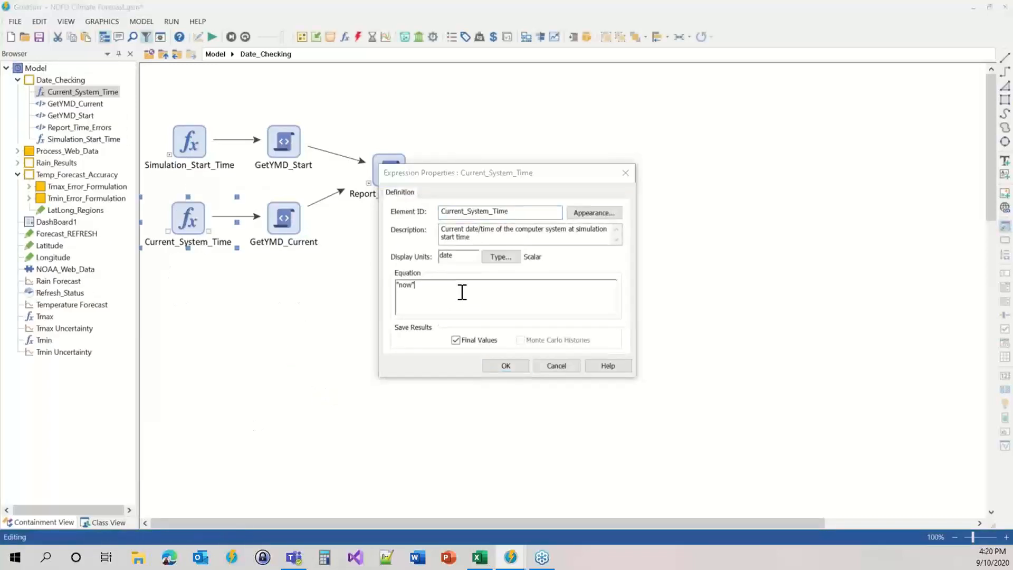
left_click(507, 365)
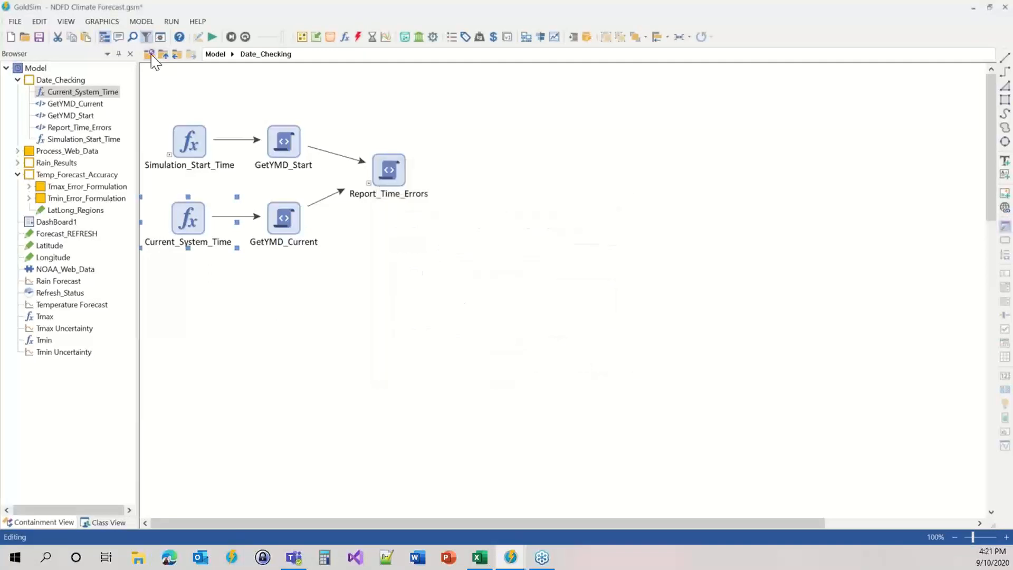
Check the current value of the Current_System_Time equation and close its properties.
double_click(190, 216)
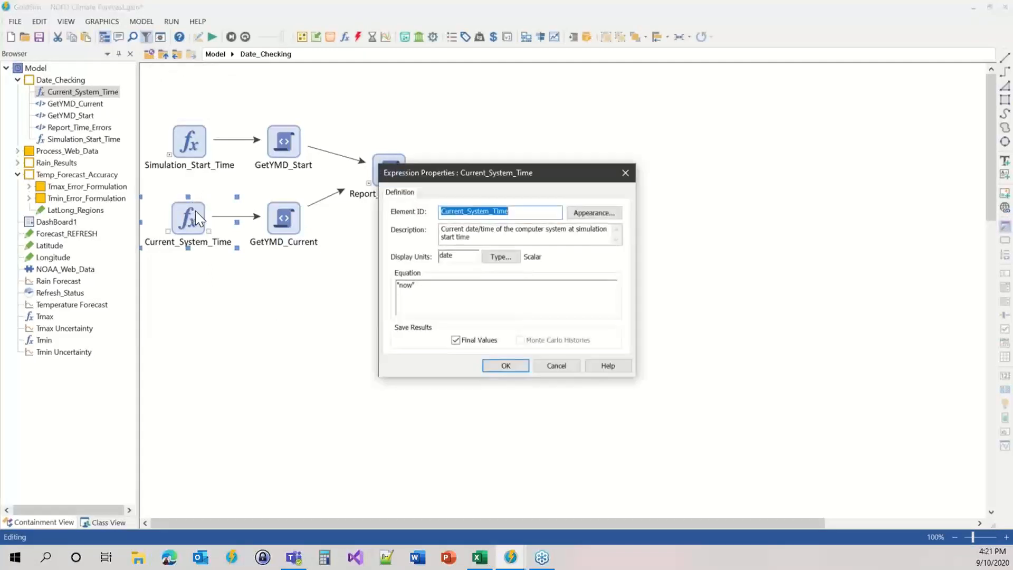
mouse_move(427, 285)
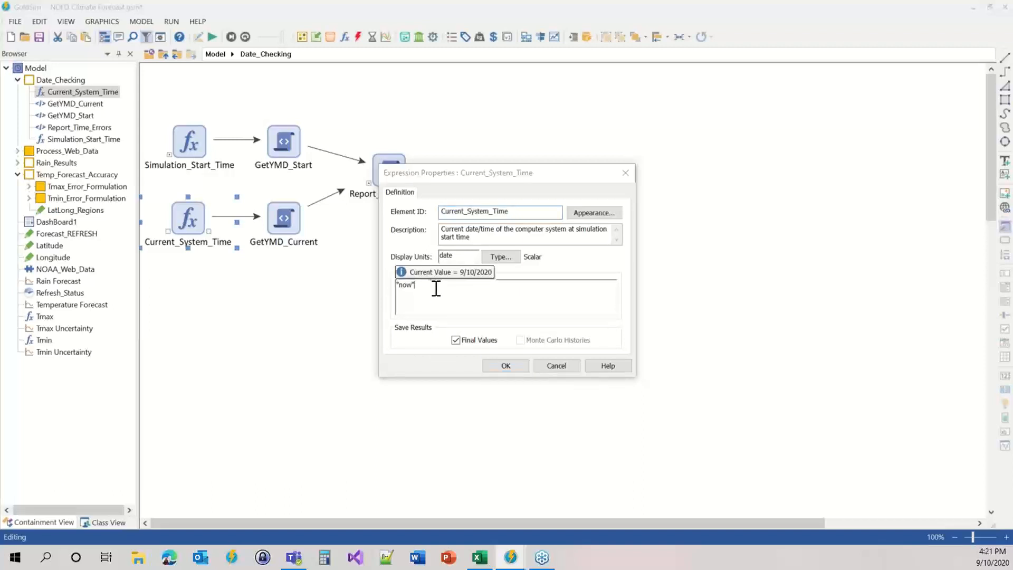
left_click(487, 364)
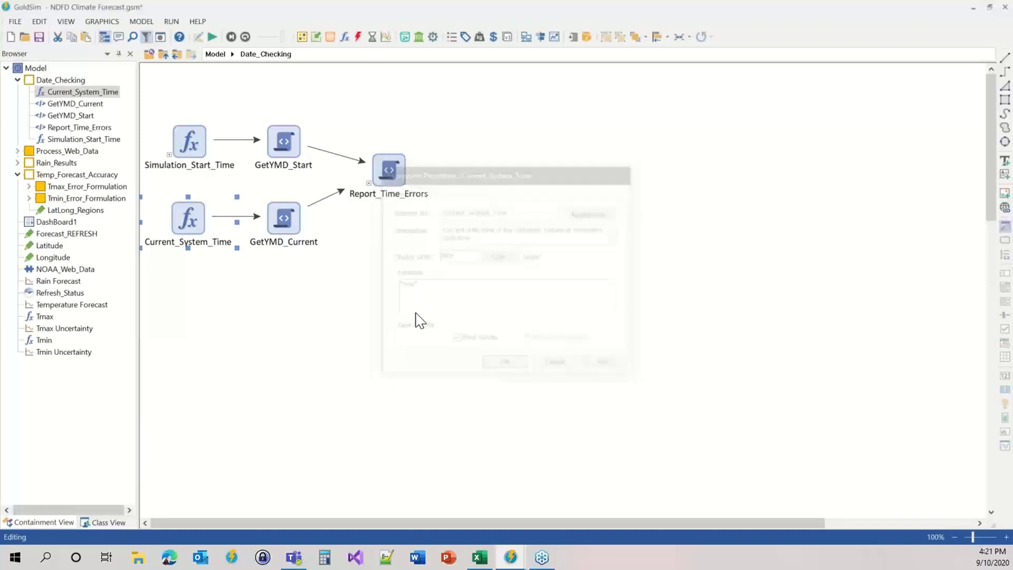
Open DashBoard1 from the top level again, rerun the forecast simulation, and close the completion message.
left_click(164, 56)
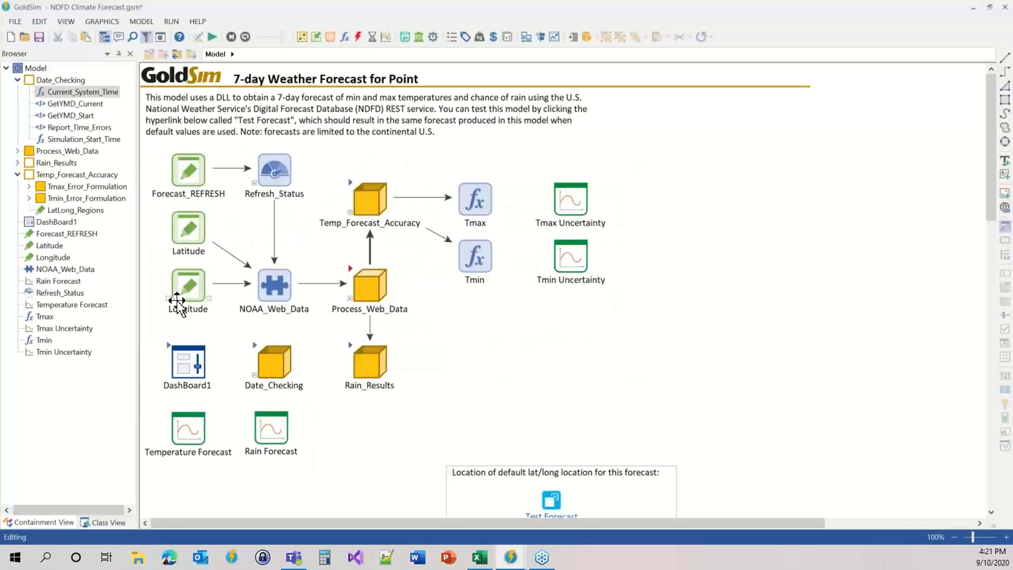
left_click(169, 352)
double_click(170, 352)
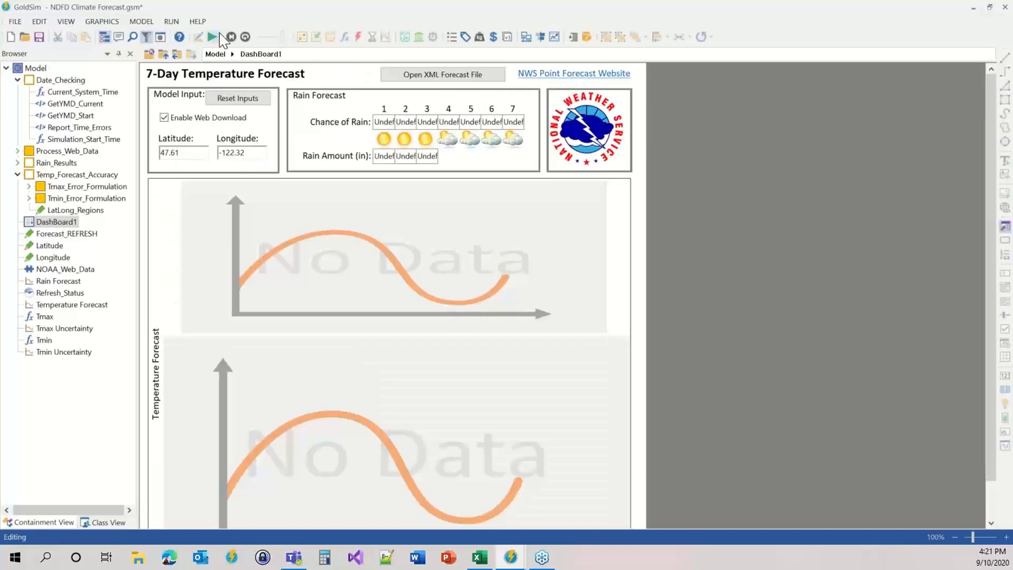
left_click(212, 36)
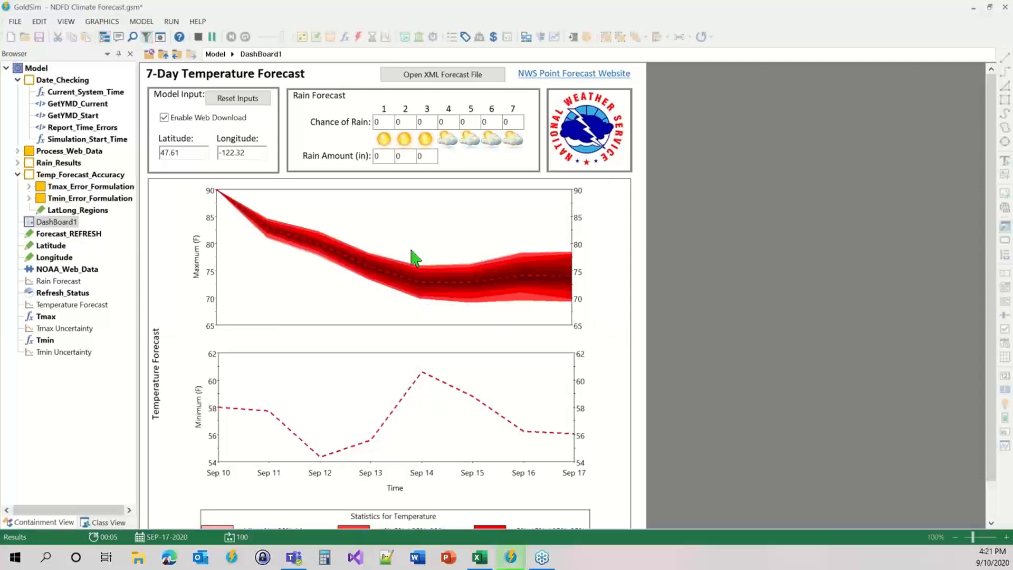
left_click(514, 296)
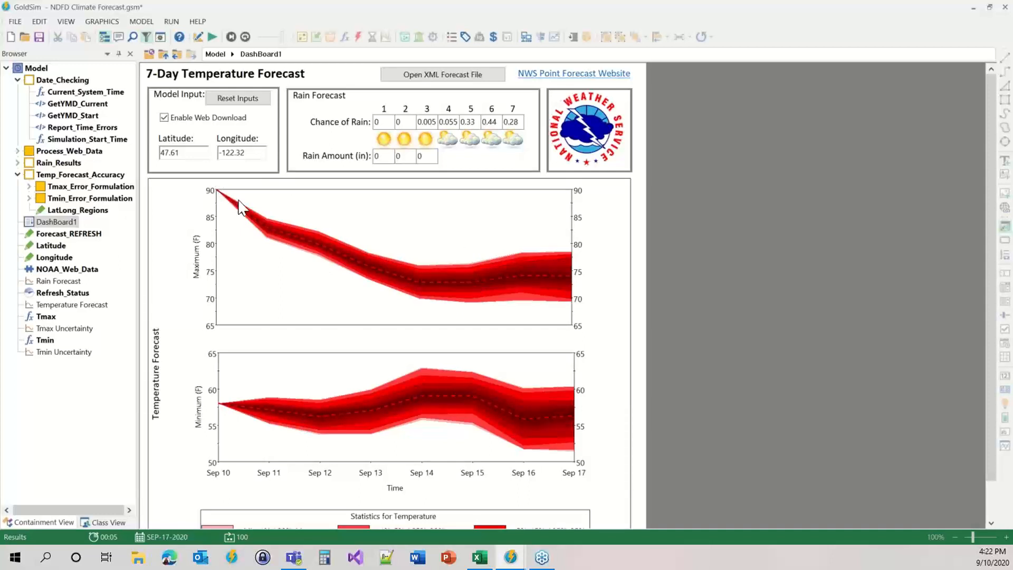
Return to the model's top level and open the Temp_Forecast_Accuracy container to view its contents.
left_click(163, 54)
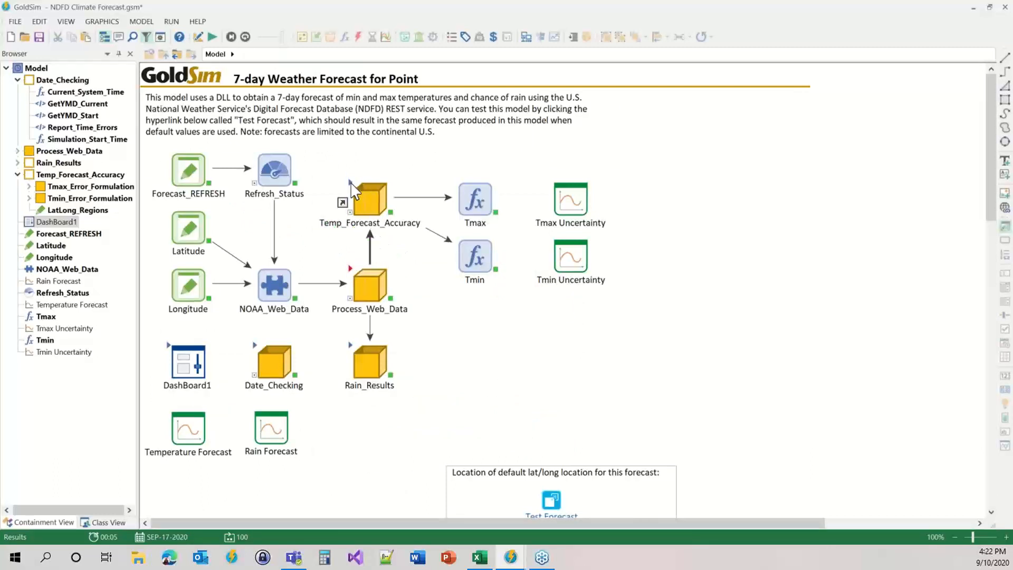
double_click(368, 199)
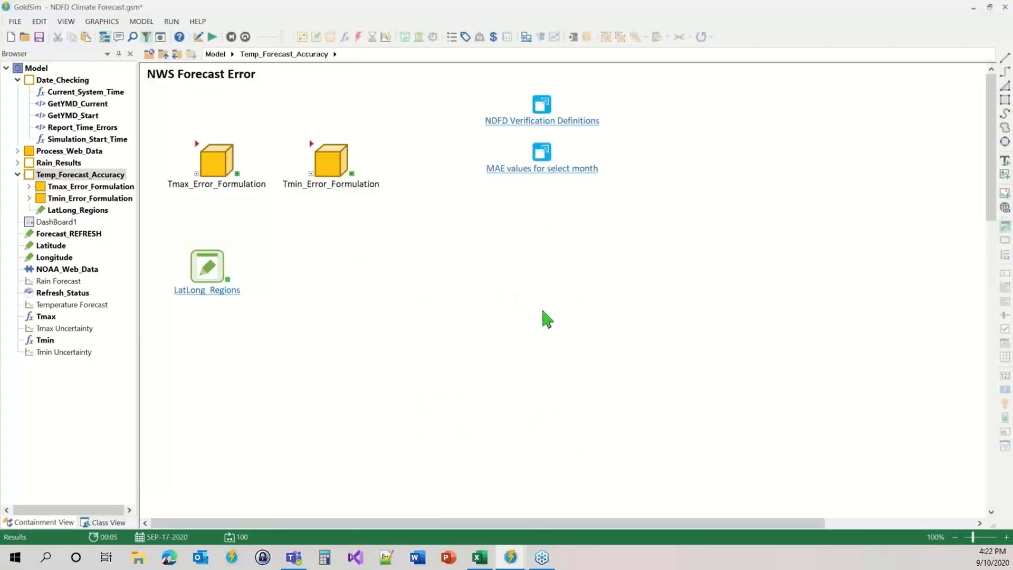
Open the Tmax_Error_Formulation container and review its verification score elements and the MAE and bias plots for October 2019.
double_click(204, 158)
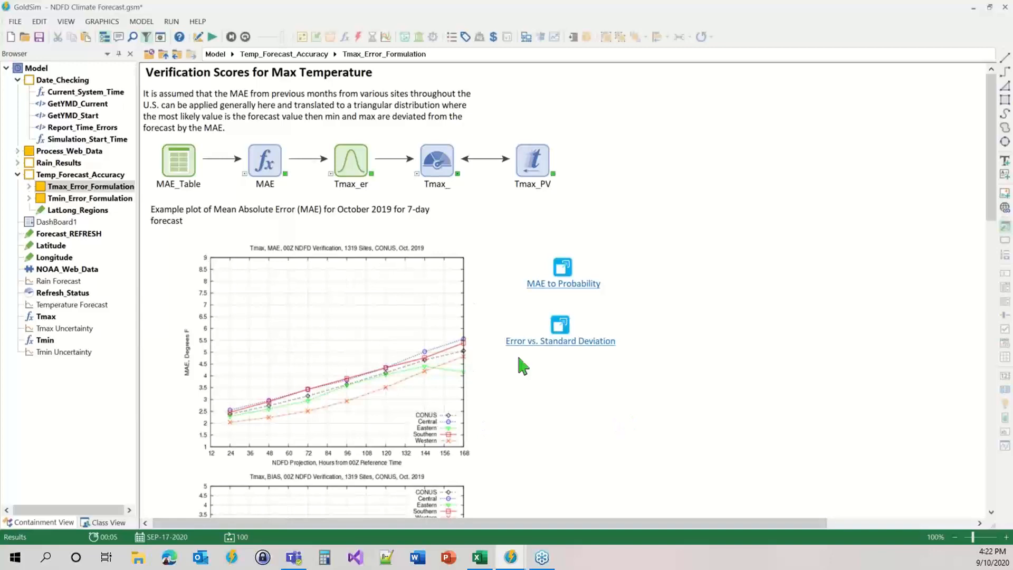
scroll(547, 401, "down", 5)
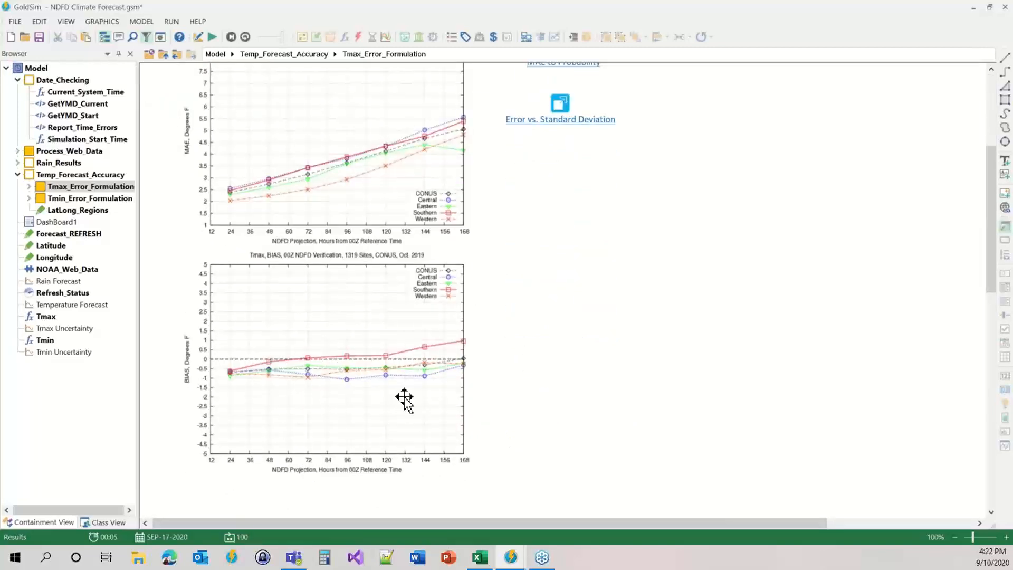
scroll(598, 388, "up", 3)
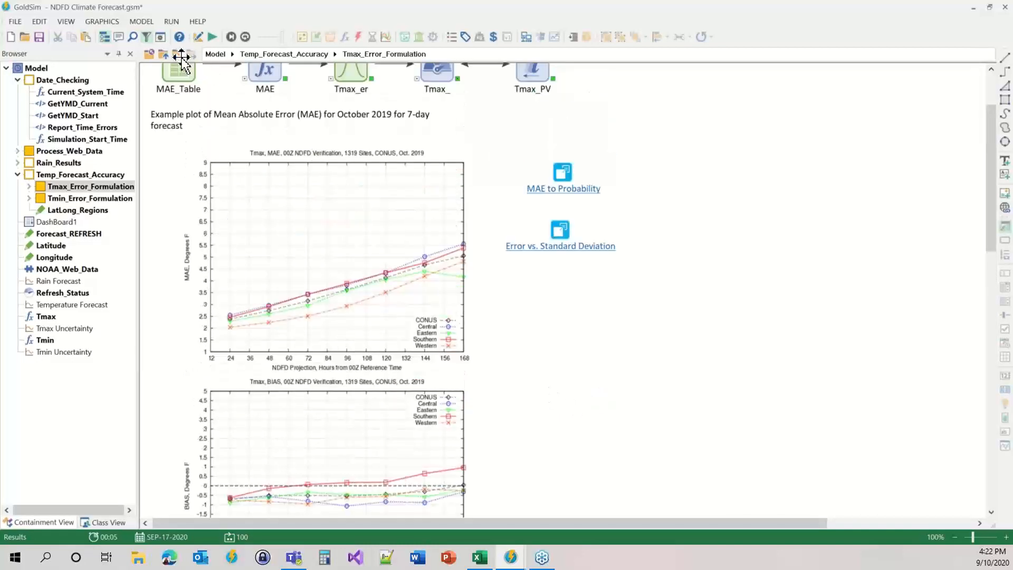
scroll(568, 408, "up", 3)
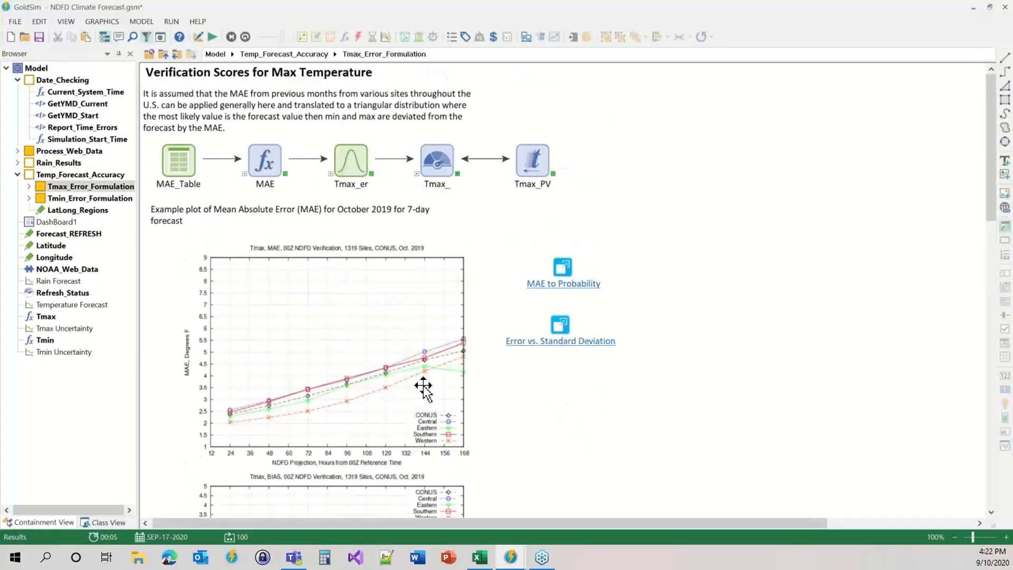
Return to the model's top level and open DashBoard1 to view the 7-day temperature forecast charts.
left_click(164, 55)
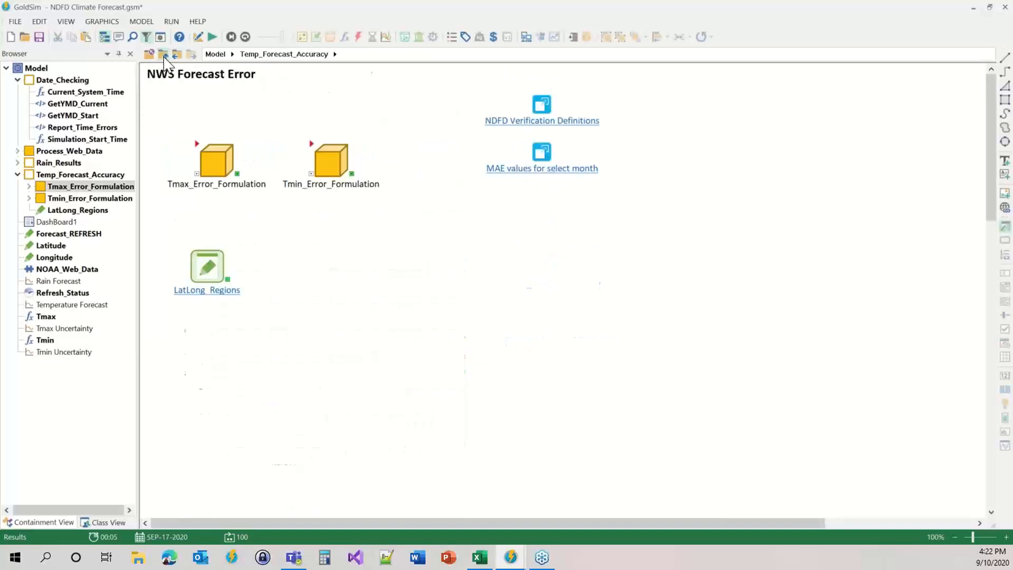
left_click(164, 55)
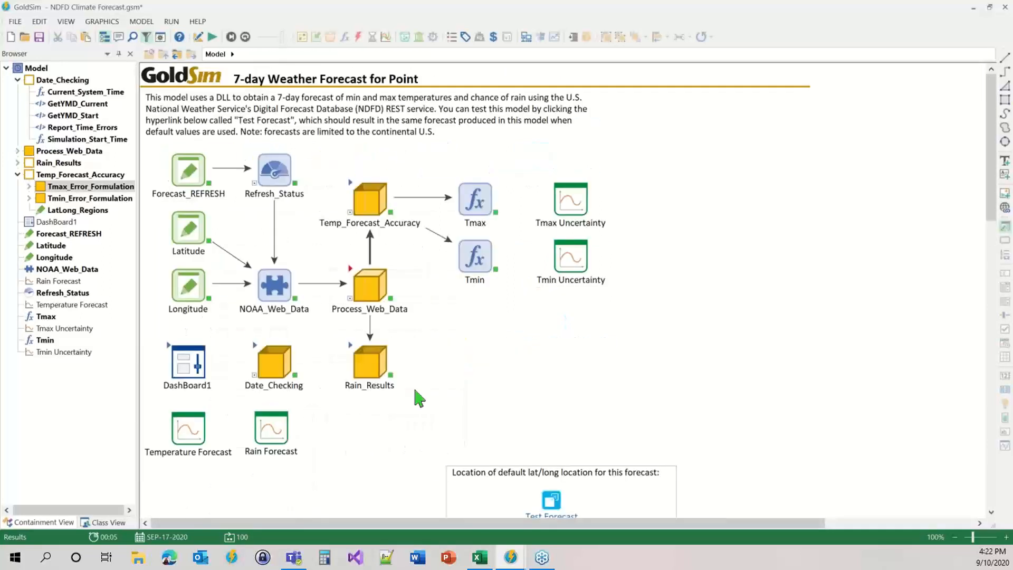
left_click(163, 354)
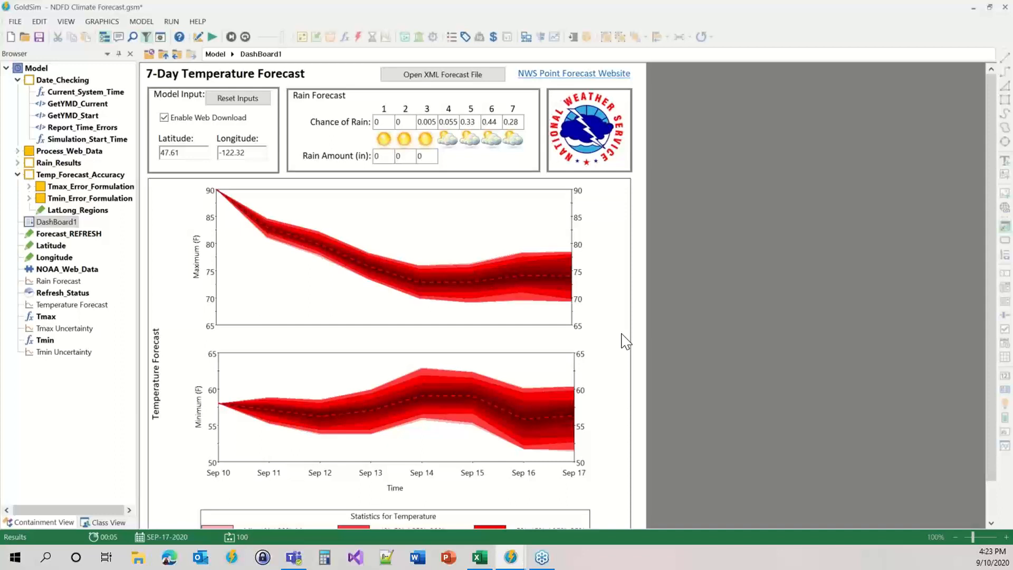
Open the model file Stochastic Climate Forecast.gsm from the NDFD Forecast folder, discarding changes to the current model.
left_click(20, 23)
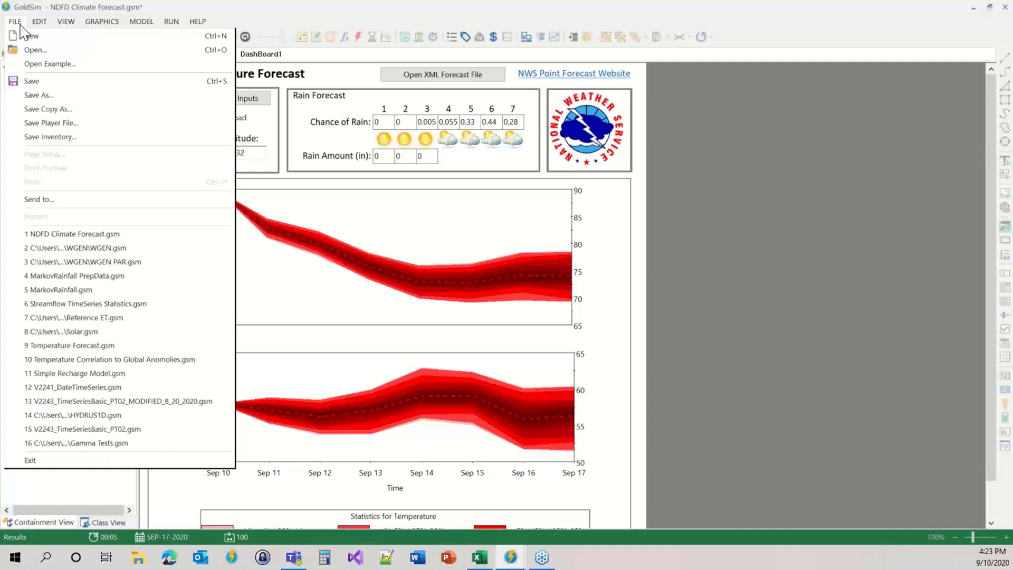
left_click(31, 50)
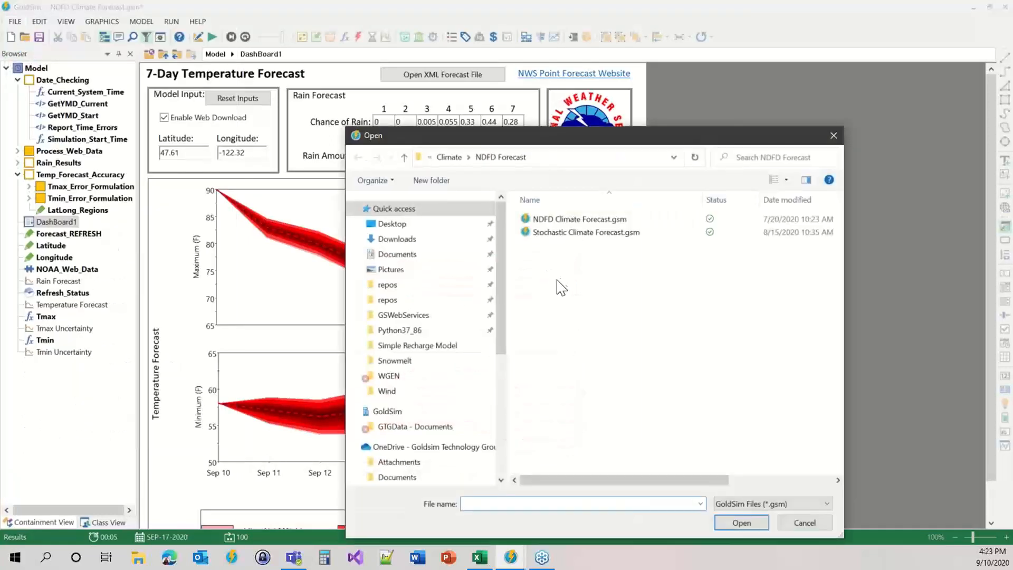
double_click(572, 233)
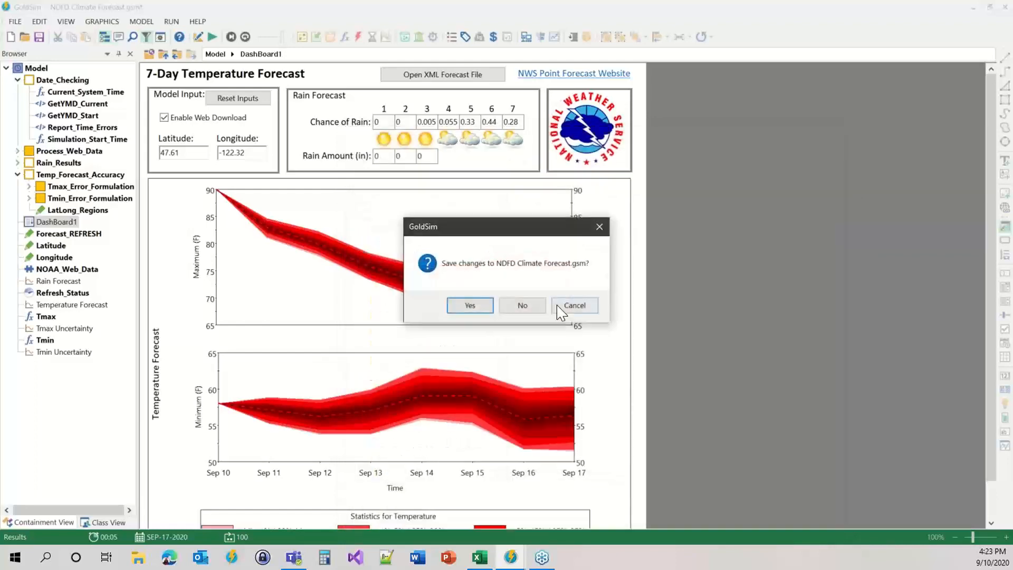
left_click(527, 304)
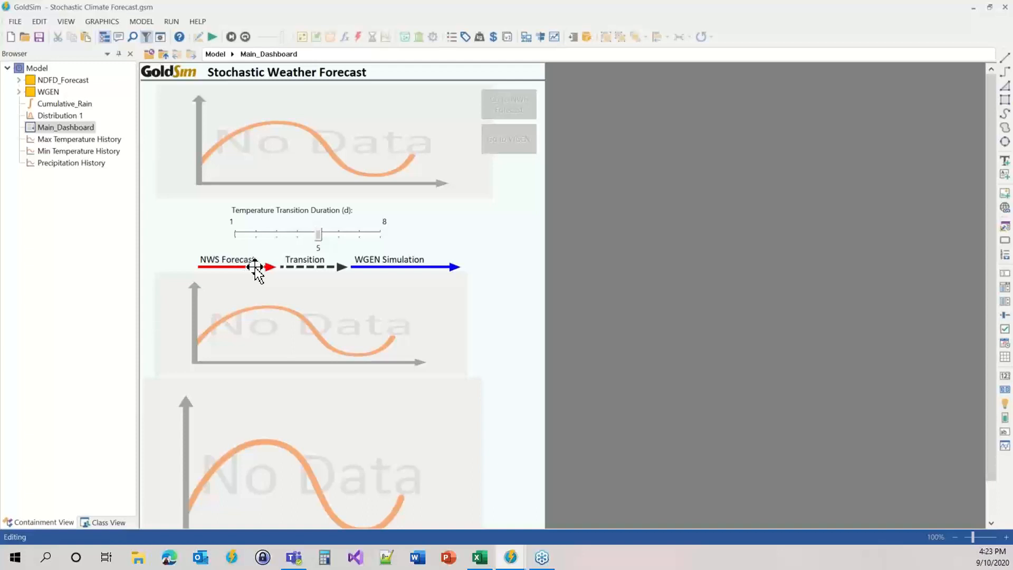
Go to the model's top level and look inside the WGEN and NDFD_Forecast containers, returning to the top level.
left_click(215, 54)
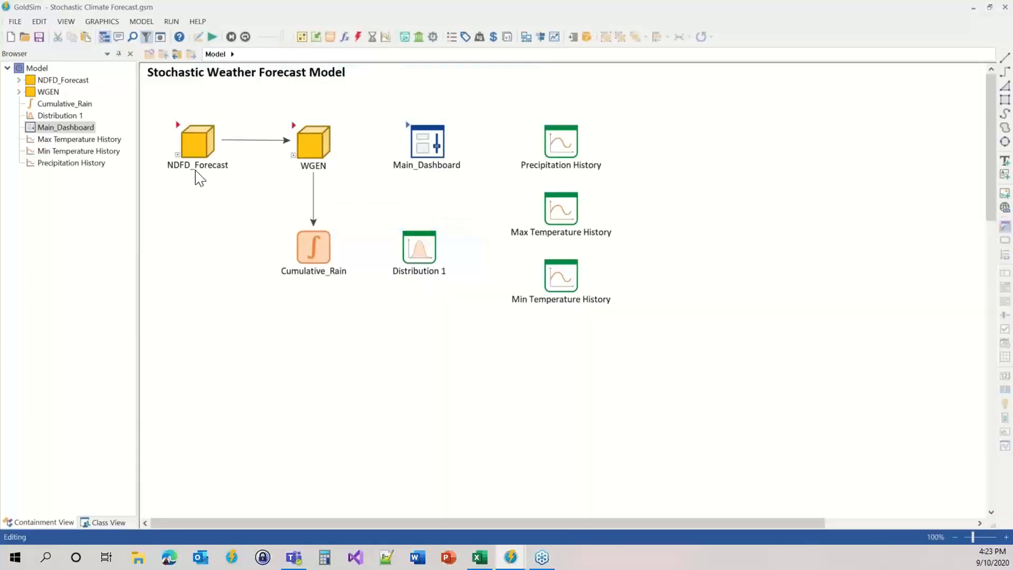
left_click(196, 141)
left_click(310, 145)
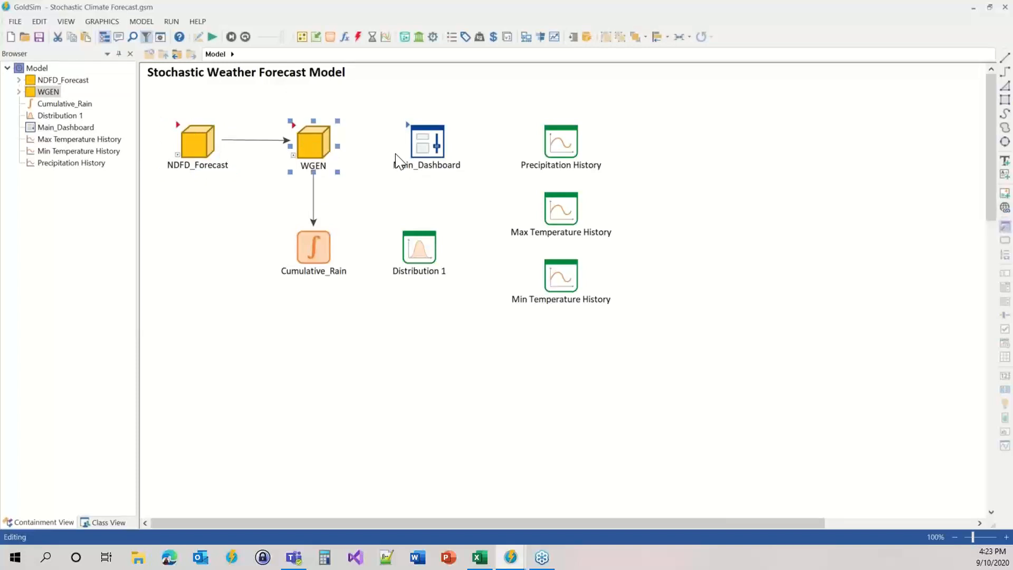
double_click(297, 133)
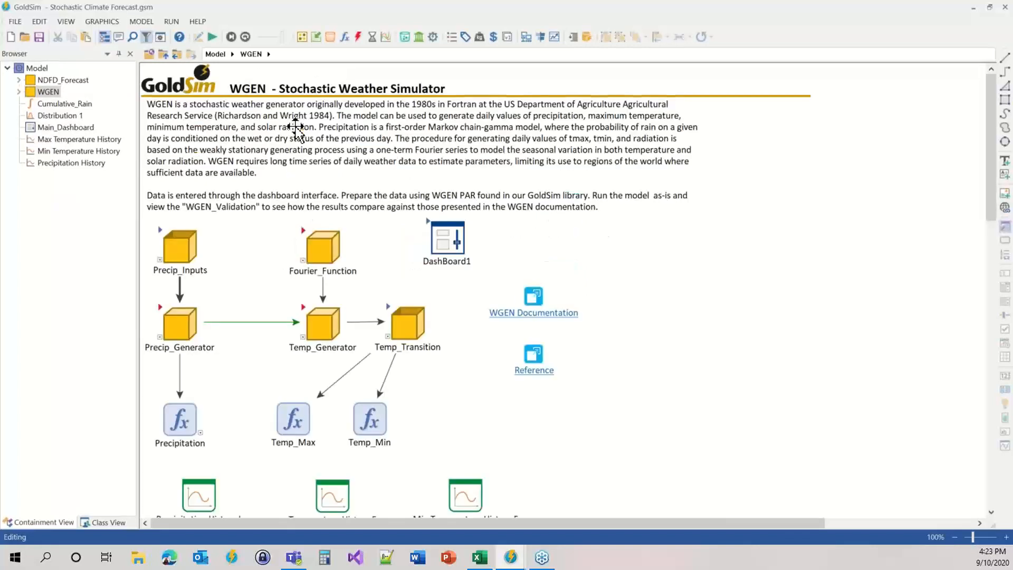
left_click(161, 54)
double_click(179, 123)
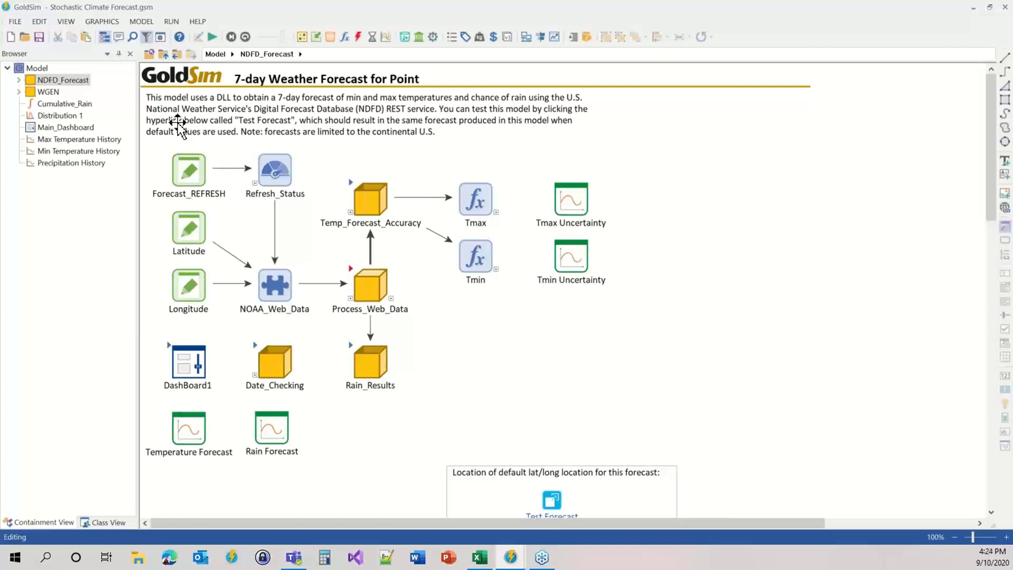
left_click(163, 54)
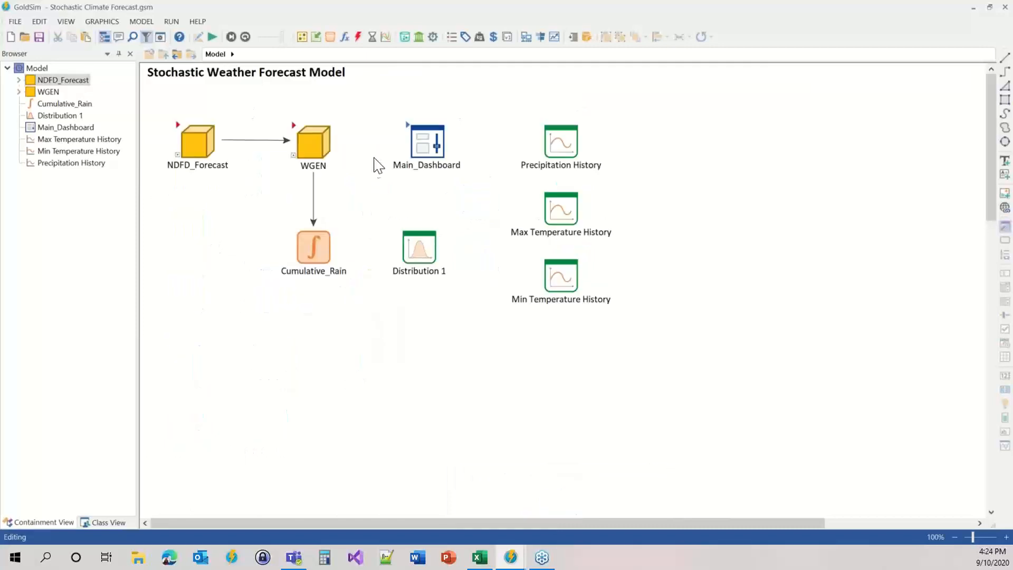
Inspect the Temp_Generator container and its Input_Data container inside WGEN, and return to the model's top level.
double_click(297, 132)
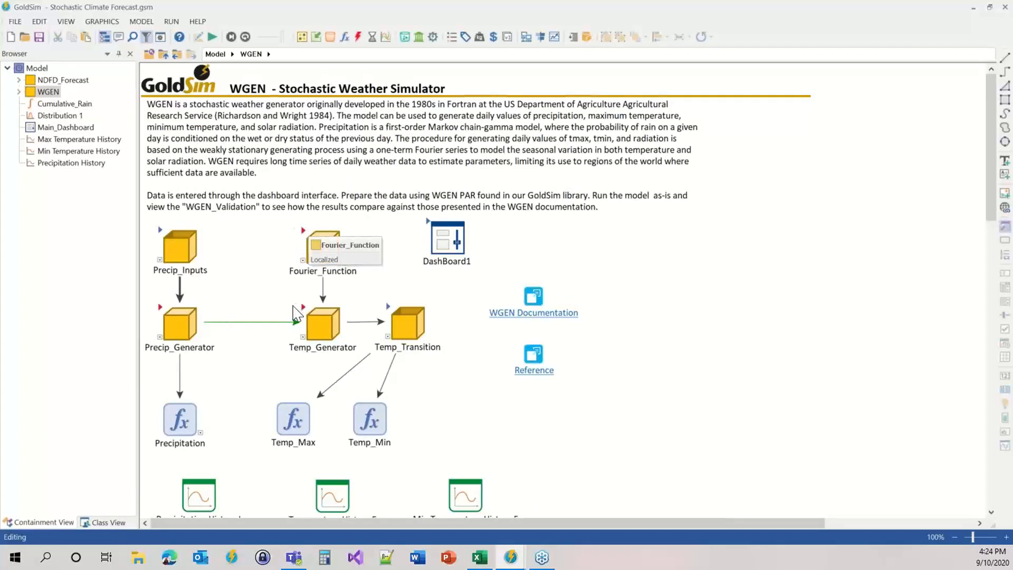
double_click(305, 316)
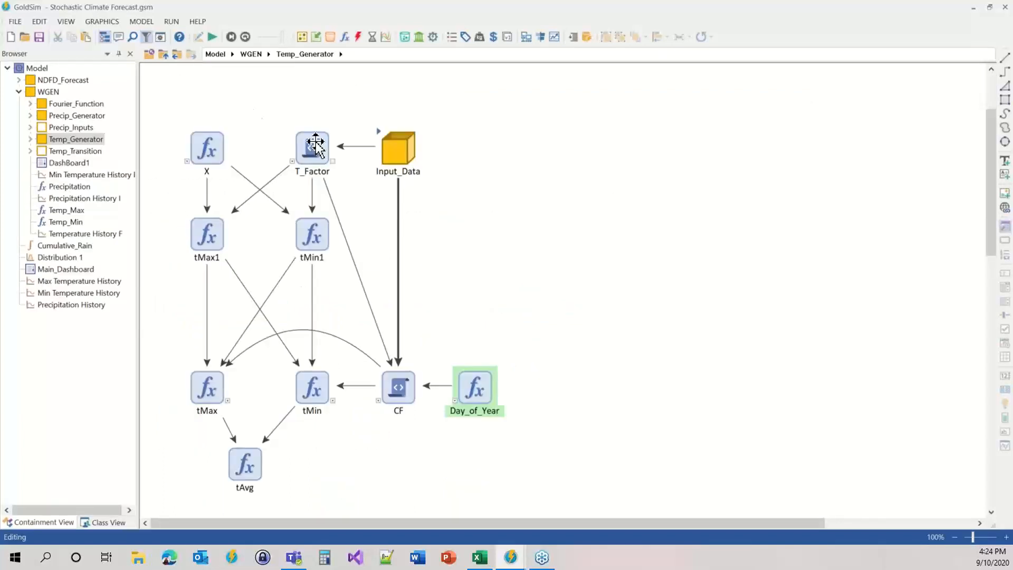
double_click(381, 139)
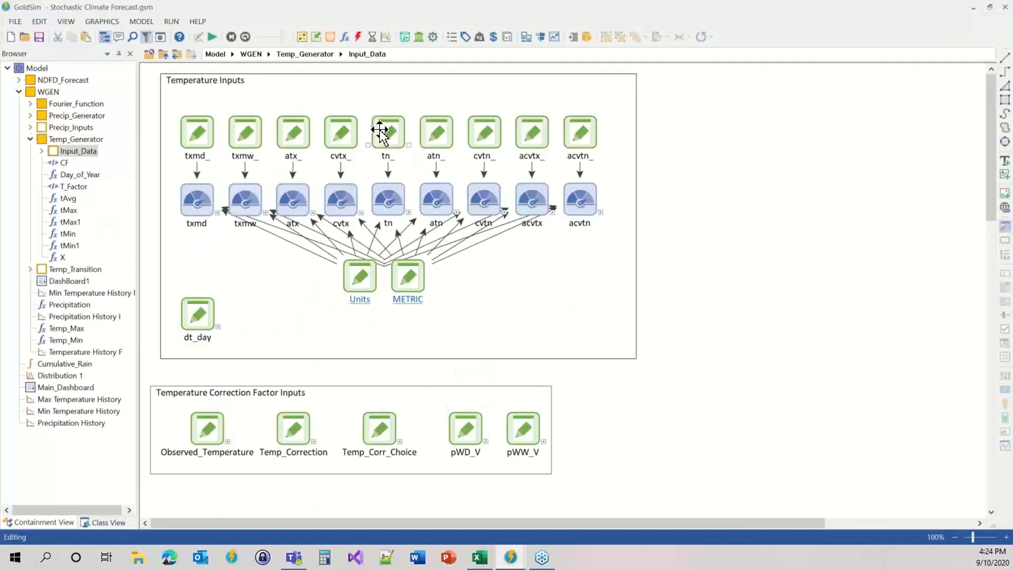
left_click(164, 55)
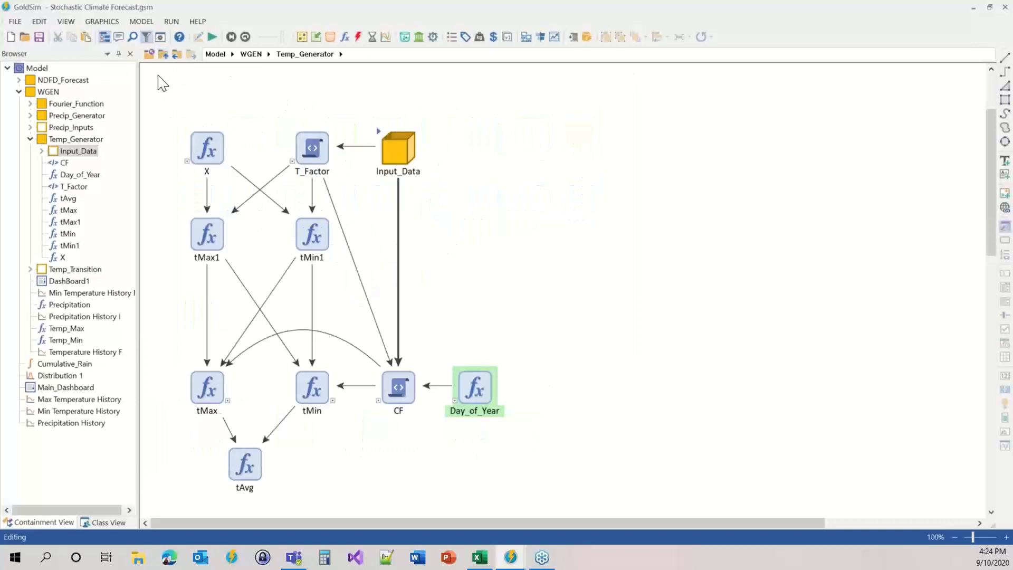
left_click(150, 55)
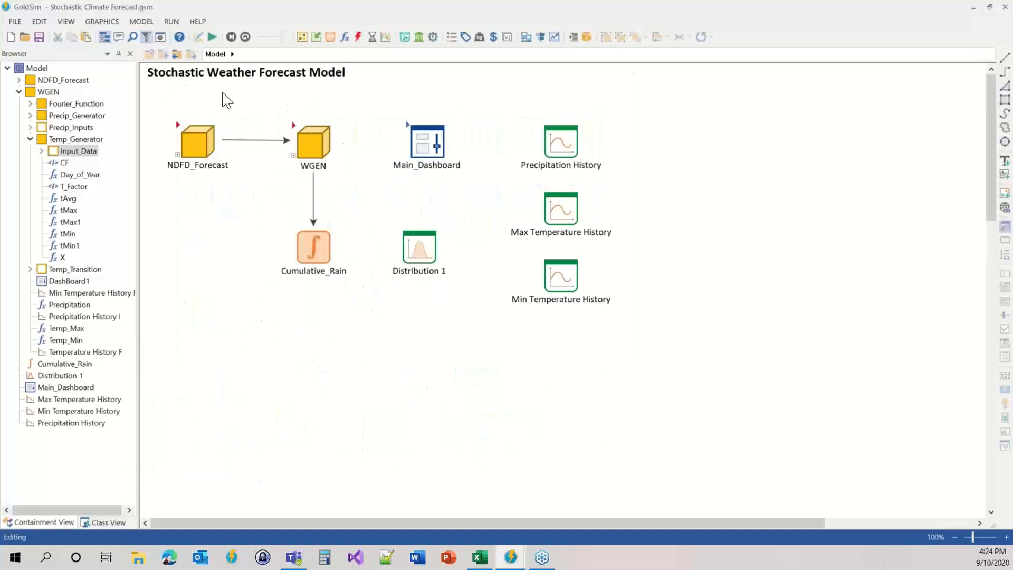
Inspect Tmax_Error_Formulation within NDFD_Forecast's Temp_Forecast_Accuracy container, and return to the model's top level.
left_click(180, 133)
double_click(180, 133)
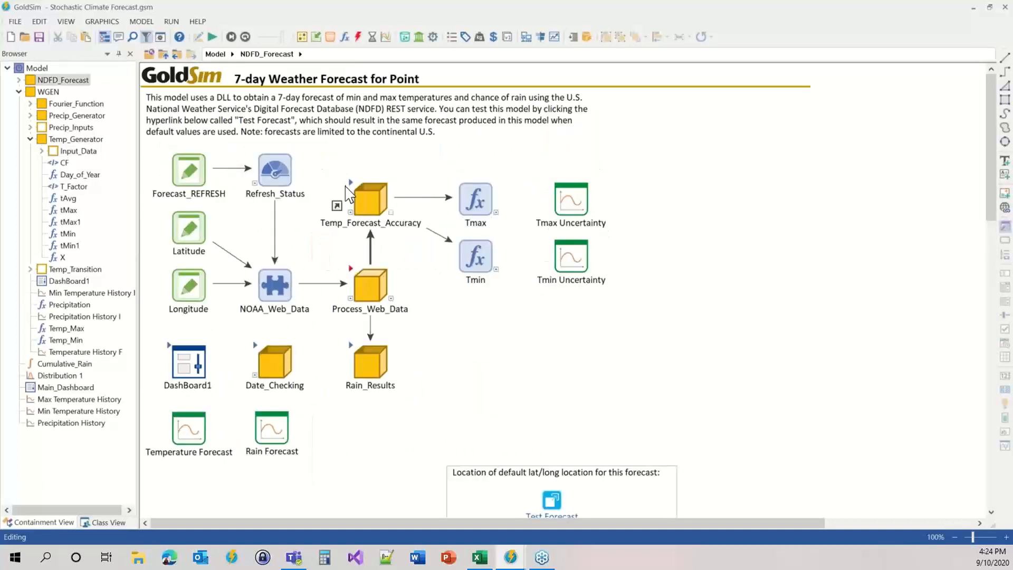
double_click(349, 191)
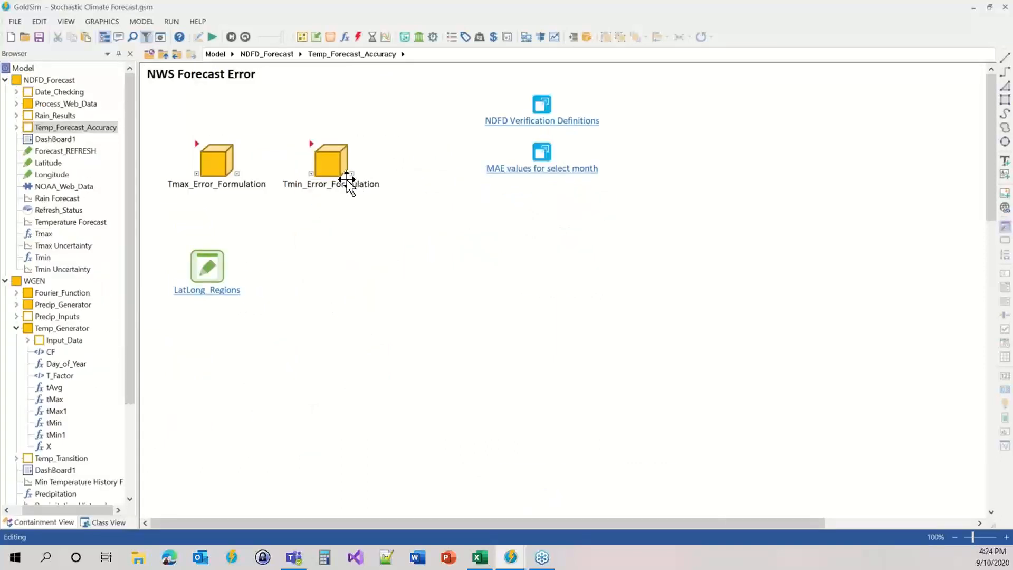
double_click(203, 149)
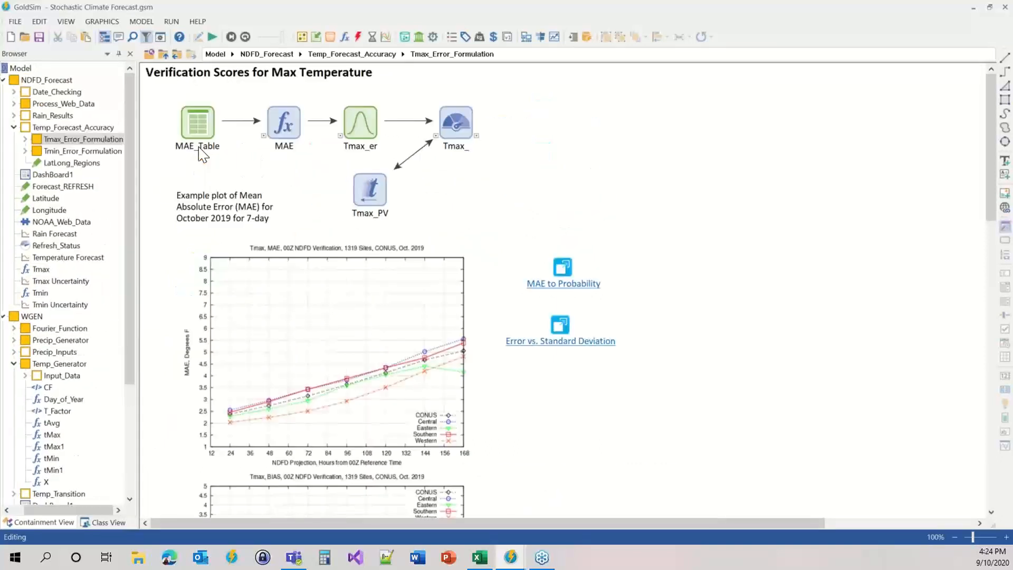
left_click(156, 55)
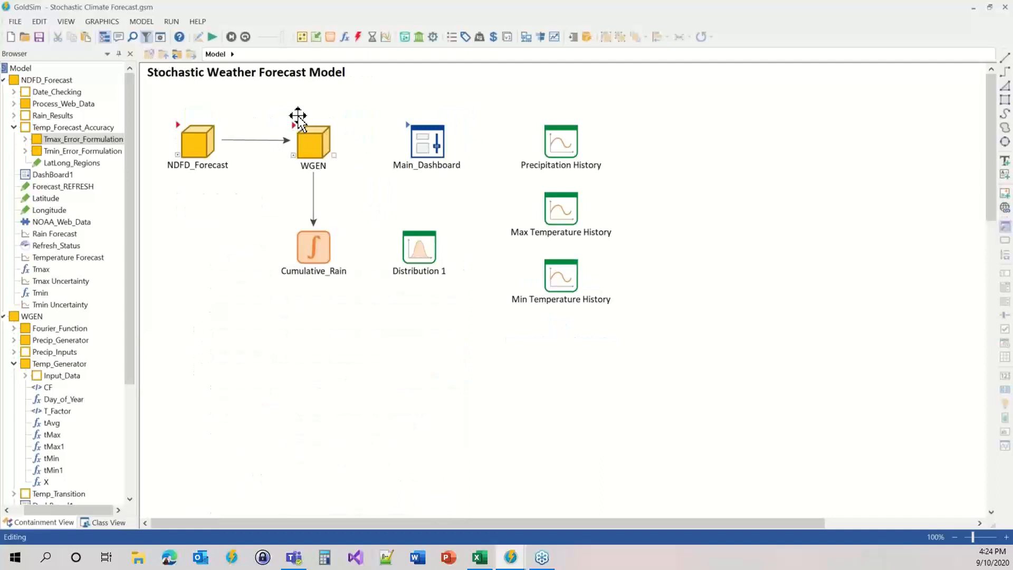
Open Main_Dashboard, run the stochastic weather forecast simulation, close the completion message and examine the resulting charts.
left_click(408, 134)
double_click(408, 134)
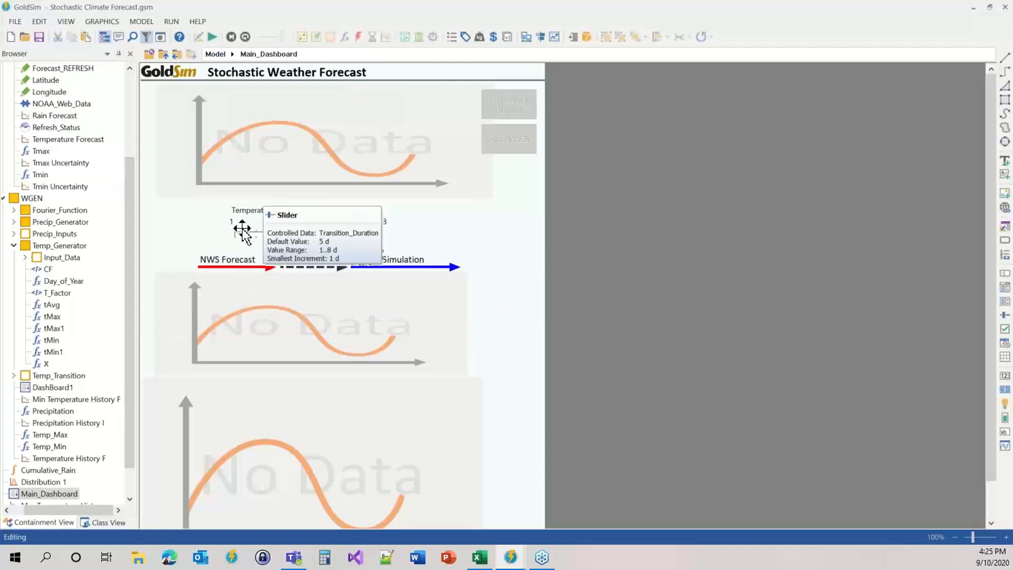
left_click(212, 36)
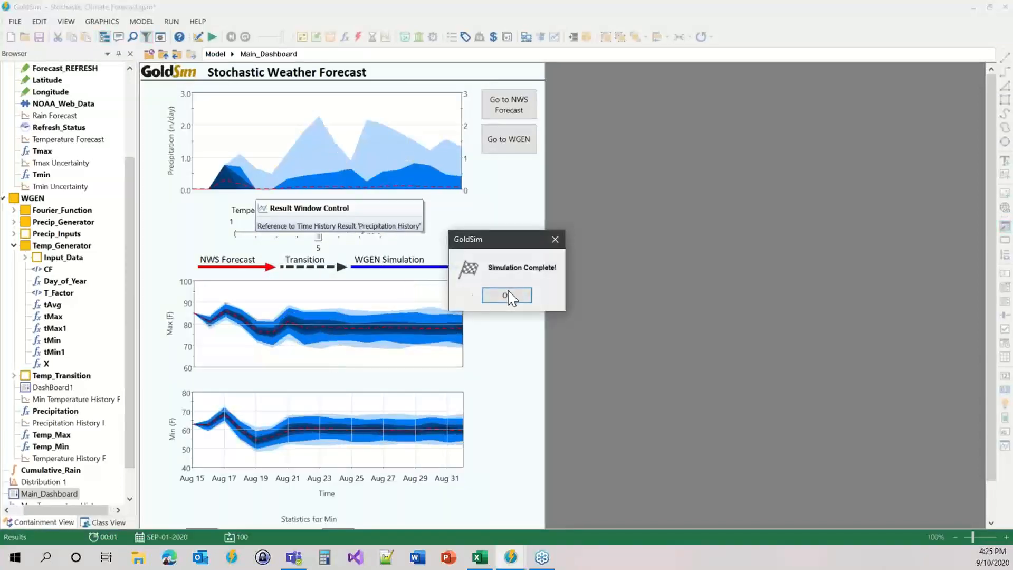
left_click(510, 293)
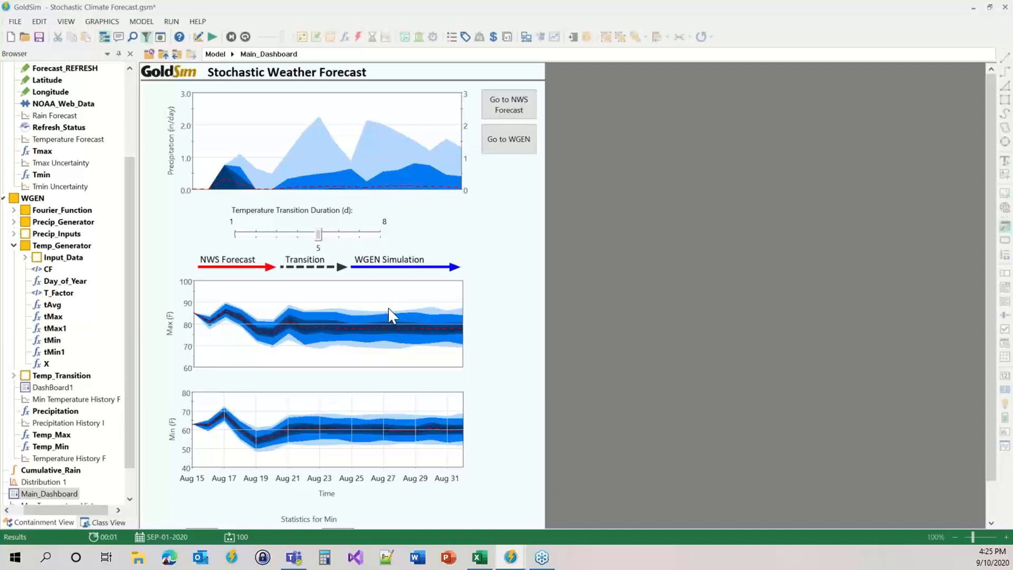
mouse_move(390, 318)
mouse_move(389, 341)
mouse_move(288, 329)
mouse_move(350, 337)
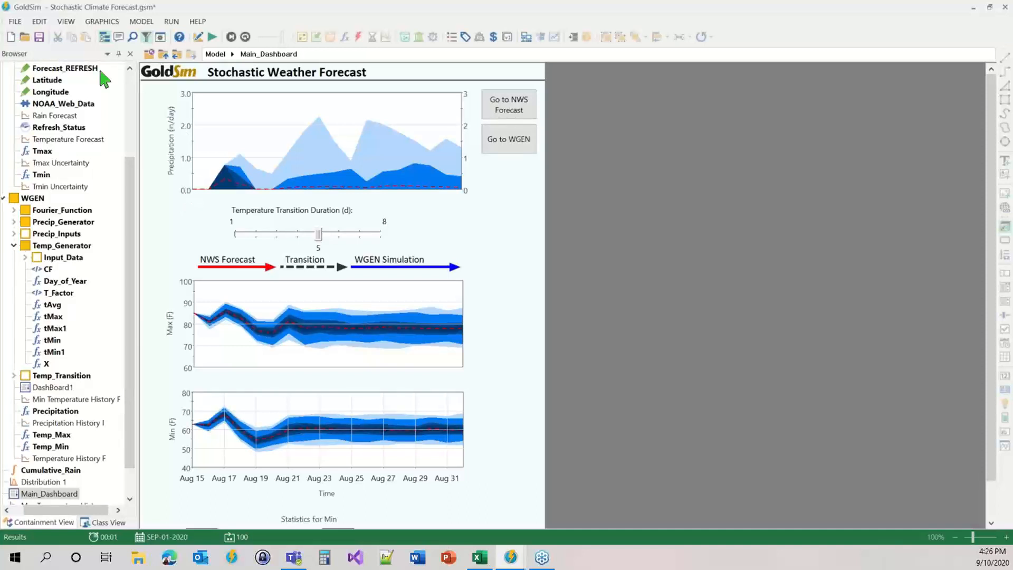
Switch to the Wind Model v1.2 window, review Wind_TS's time series data from the first to the last record, and close its properties.
mouse_move(510, 562)
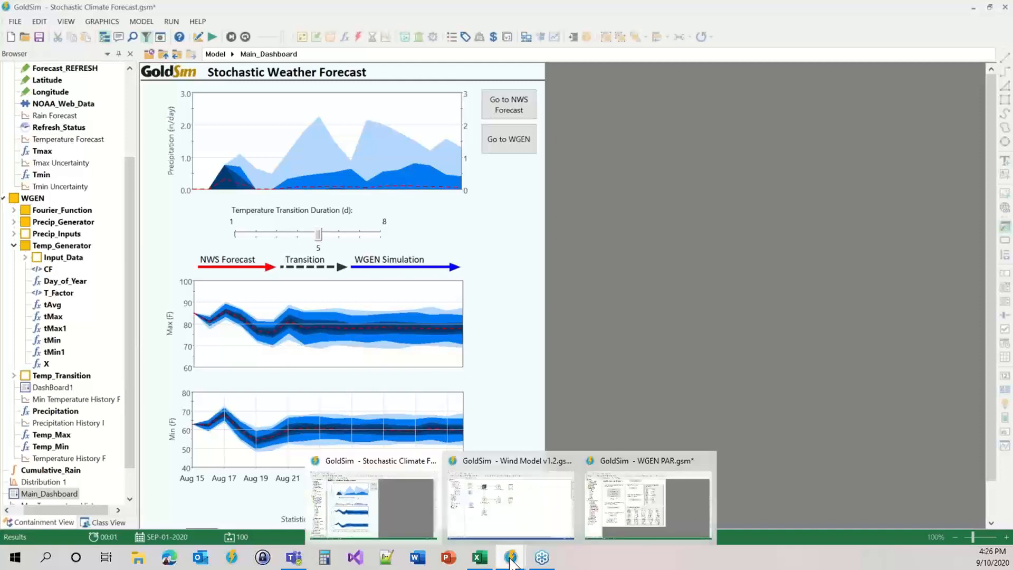
left_click(511, 509)
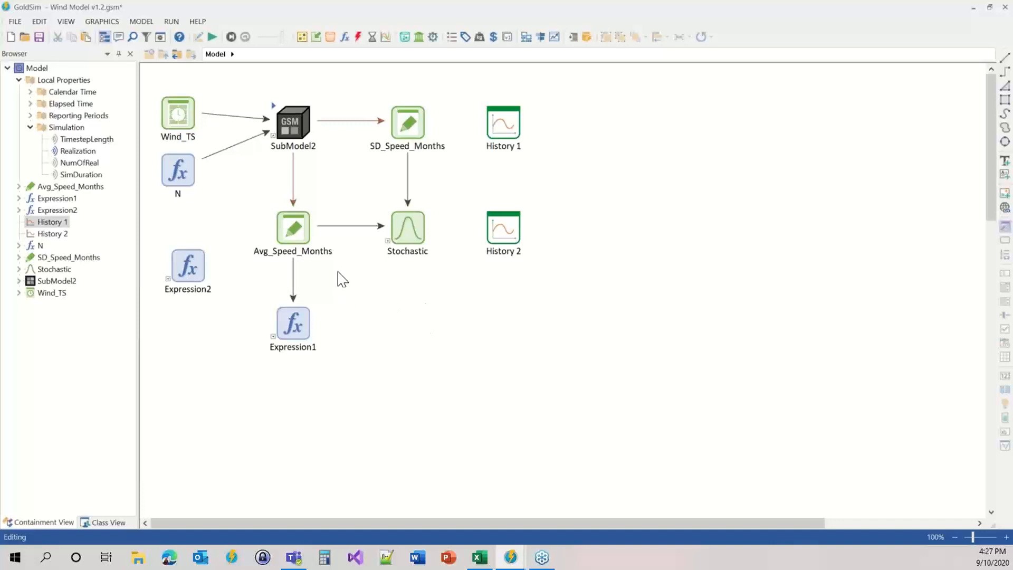
double_click(175, 114)
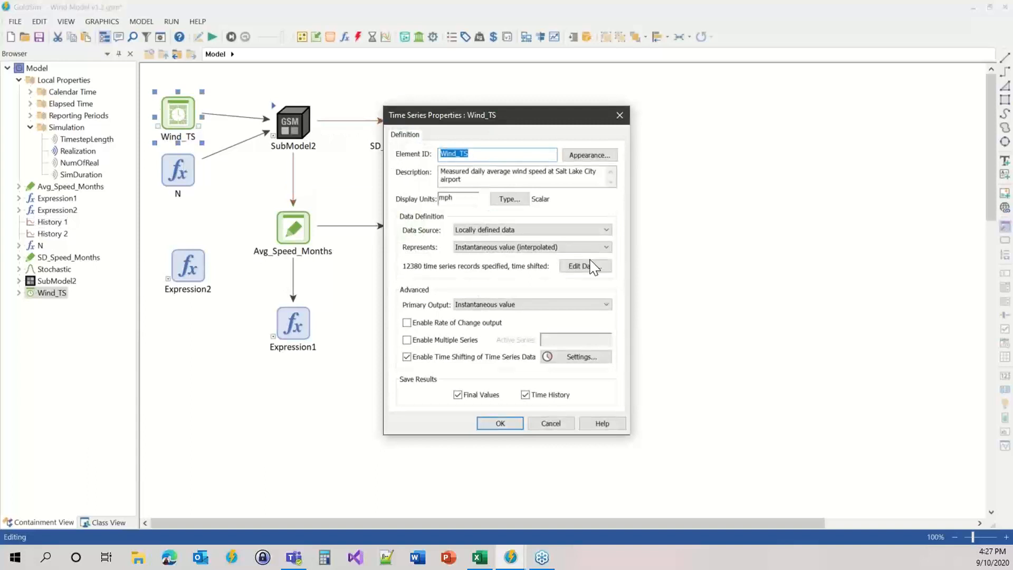
left_click(590, 270)
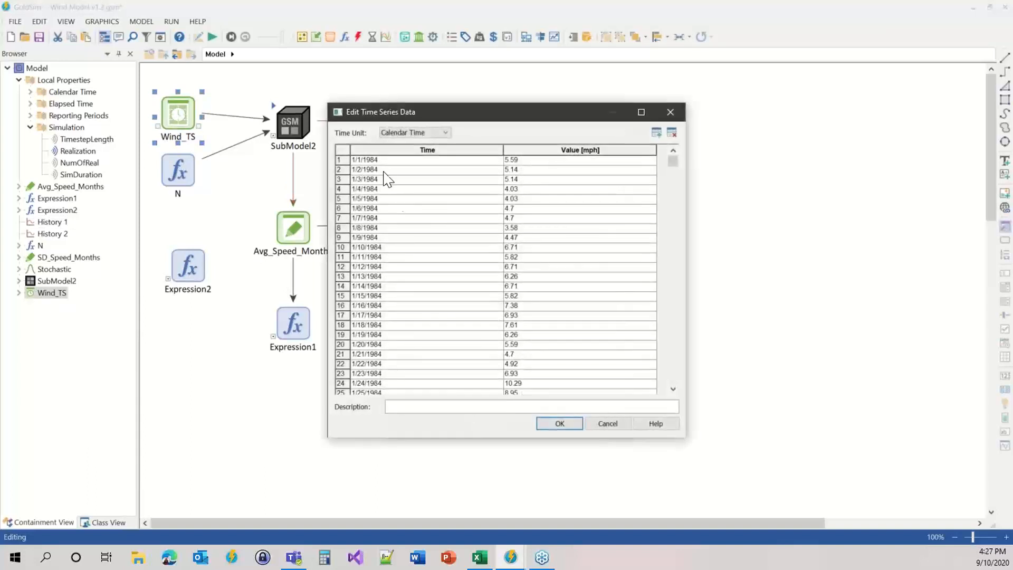
left_click_drag(671, 164, 690, 402)
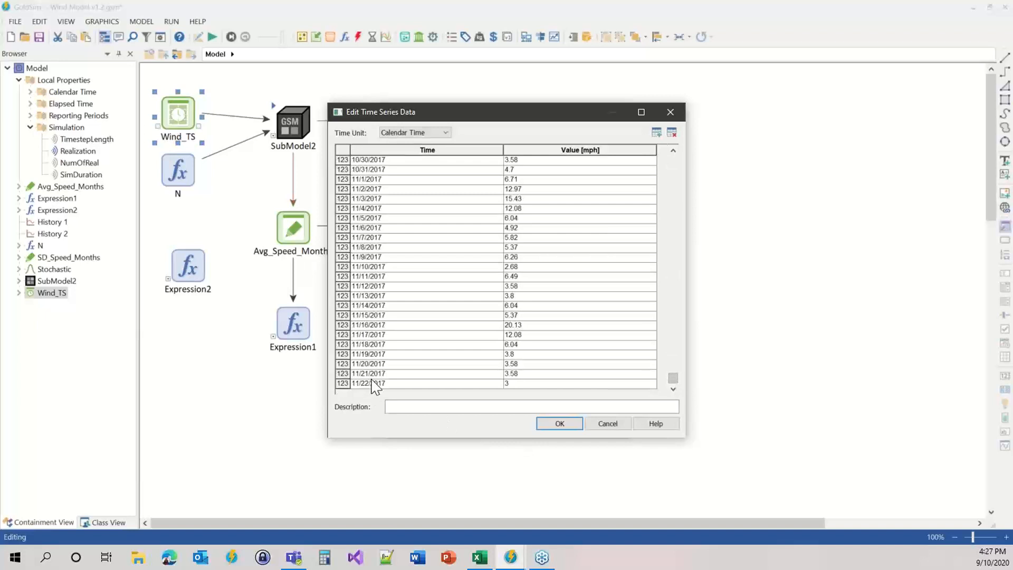
left_click(560, 423)
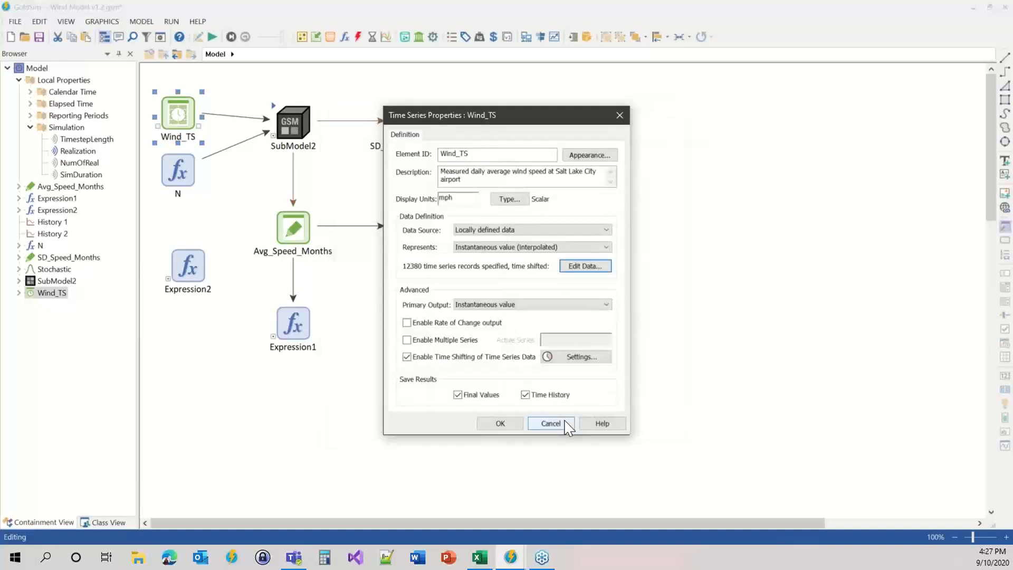
left_click(502, 423)
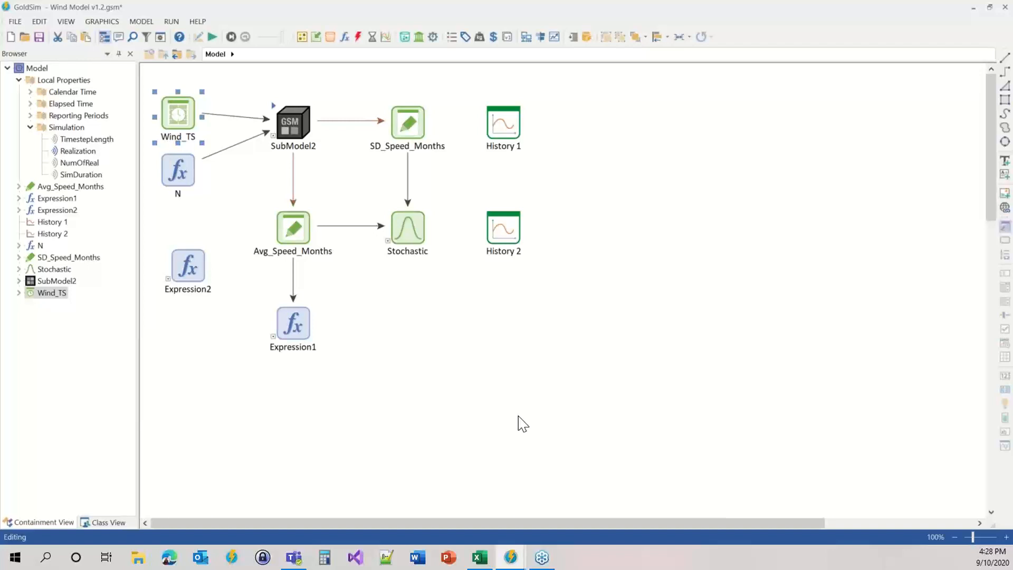
Switch to the Book1 workbook in Excel, examine the filtered February dates on Sheet1 from 2/1/1984, and return to the GoldSim wind model.
mouse_move(170, 116)
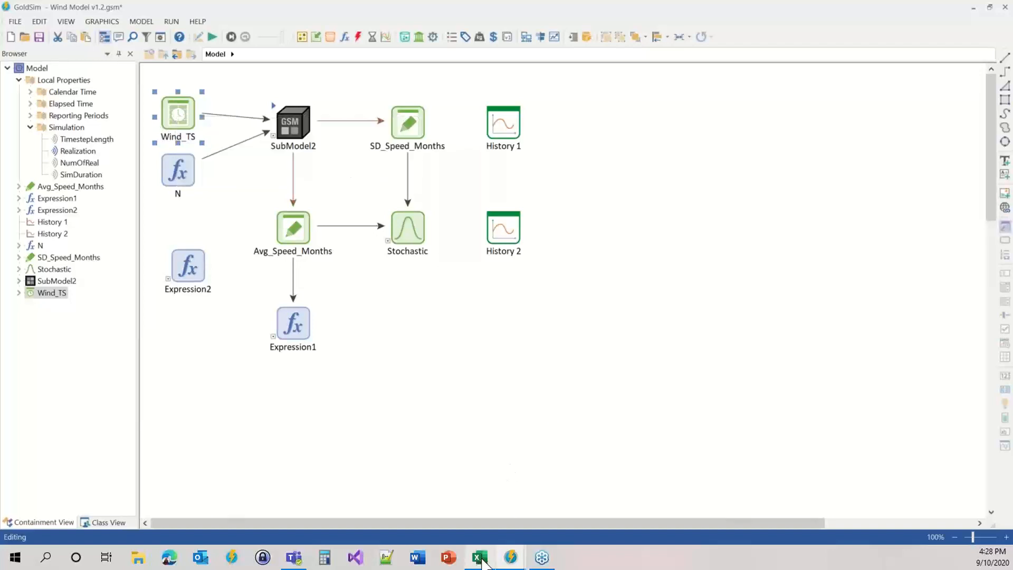
mouse_move(482, 561)
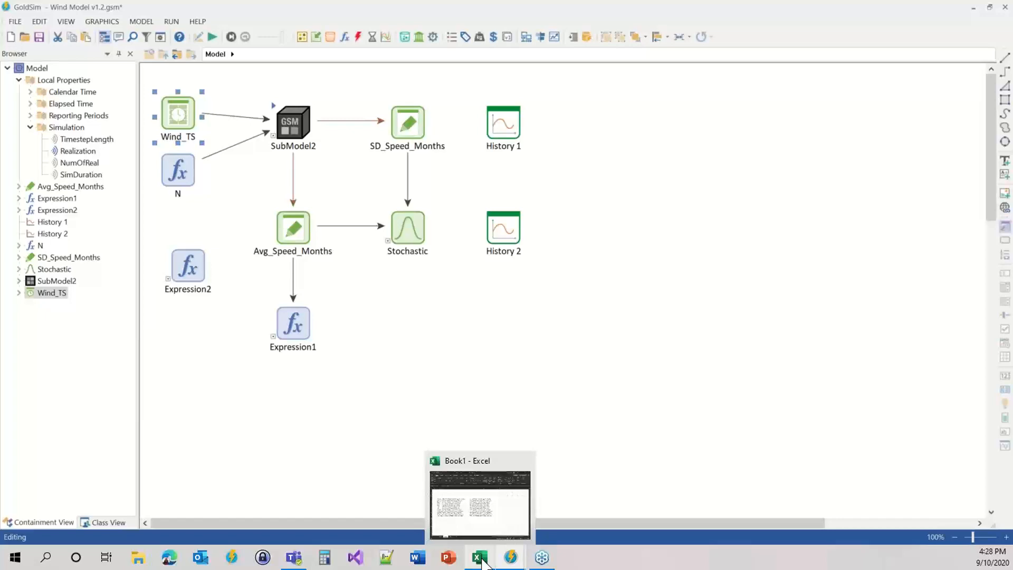
left_click(482, 560)
left_click(370, 521)
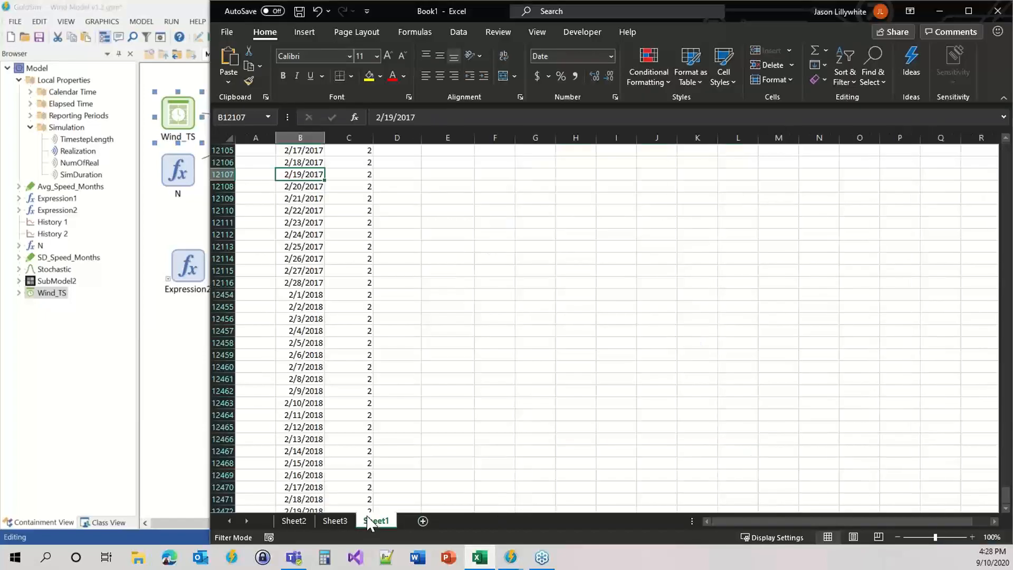
scroll(309, 214, "up", 10)
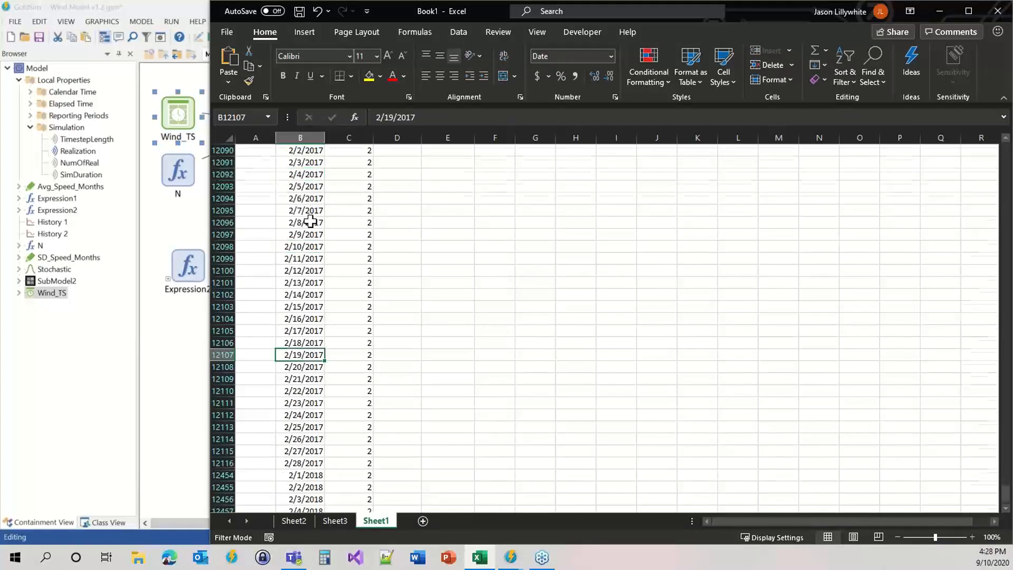
scroll(277, 191, "up", 17)
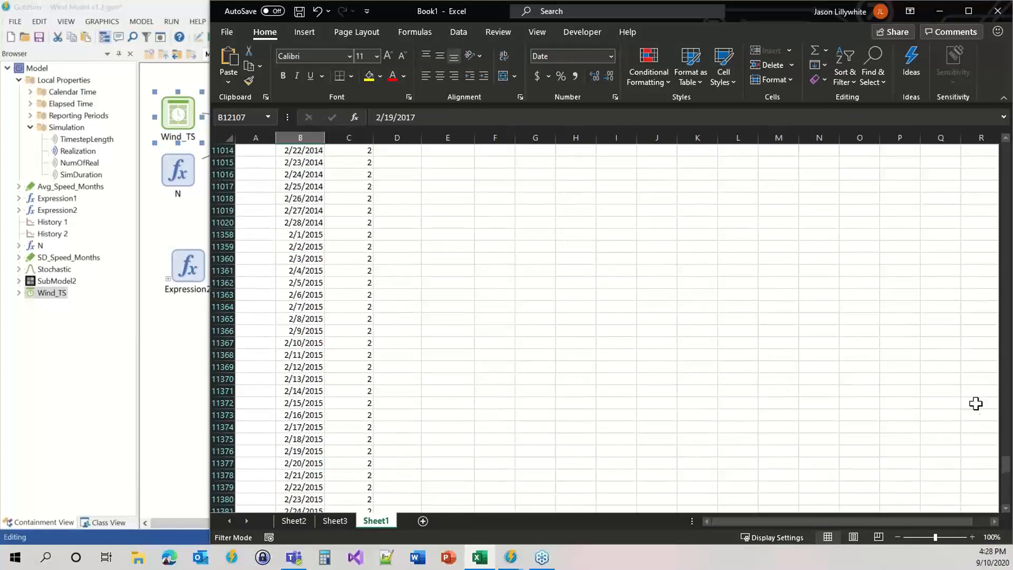
left_click_drag(1006, 467, 973, 134)
left_click(287, 188)
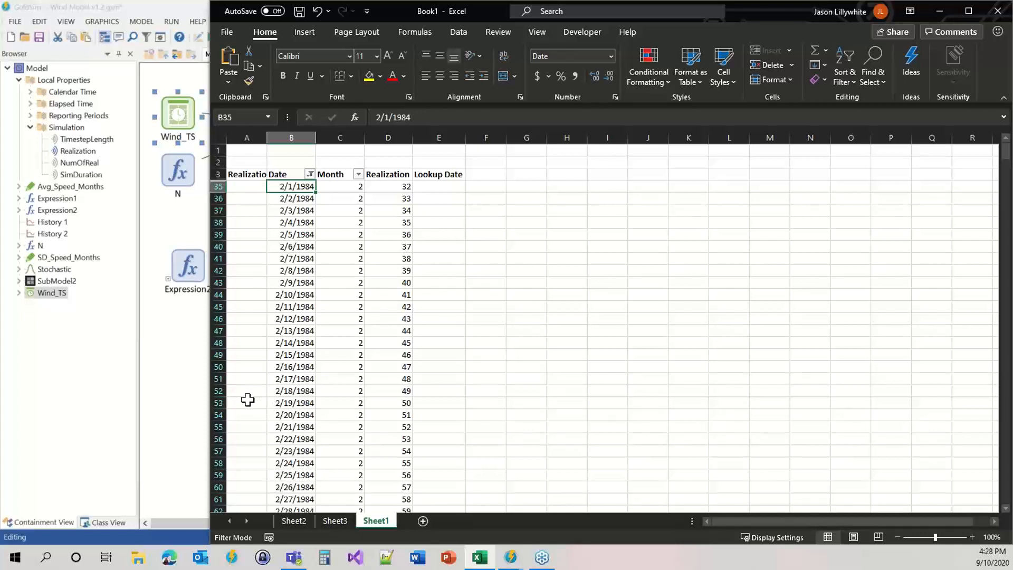
left_click(191, 374)
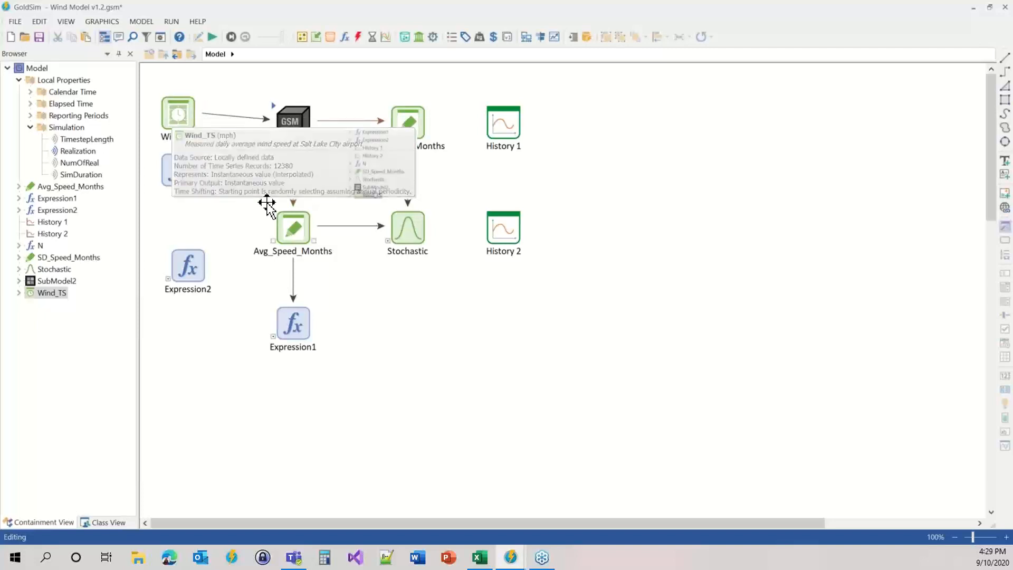
Examine the summaries of Avg_Speed_Months and SubModel2, and the Definition output of Wind_TS.
mouse_move(299, 228)
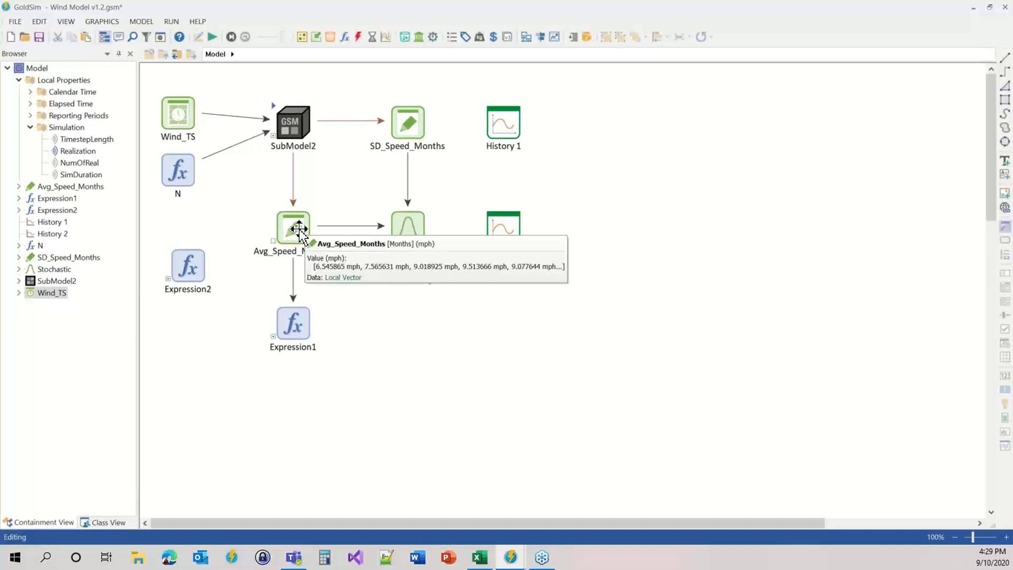
mouse_move(274, 112)
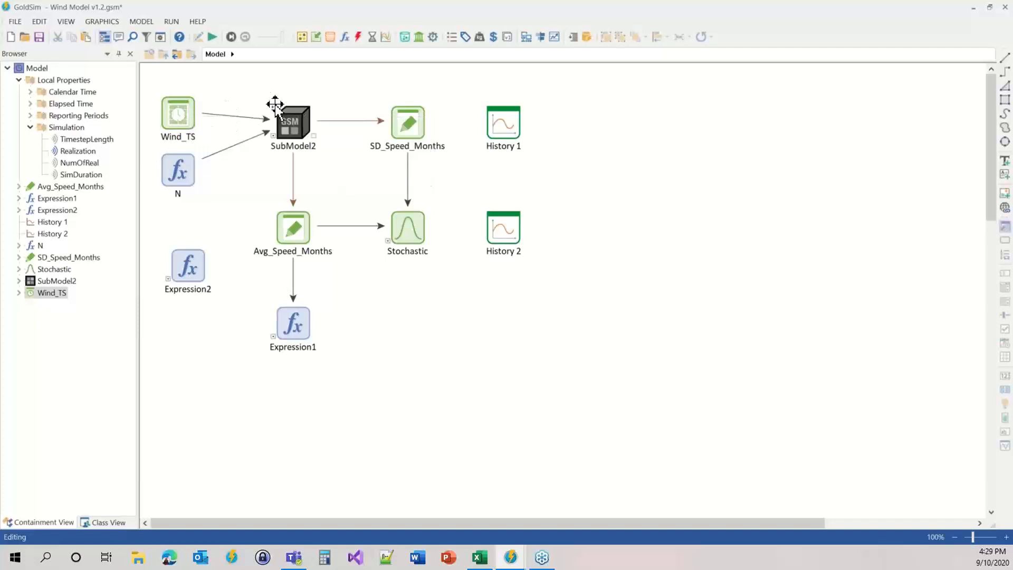
mouse_move(286, 128)
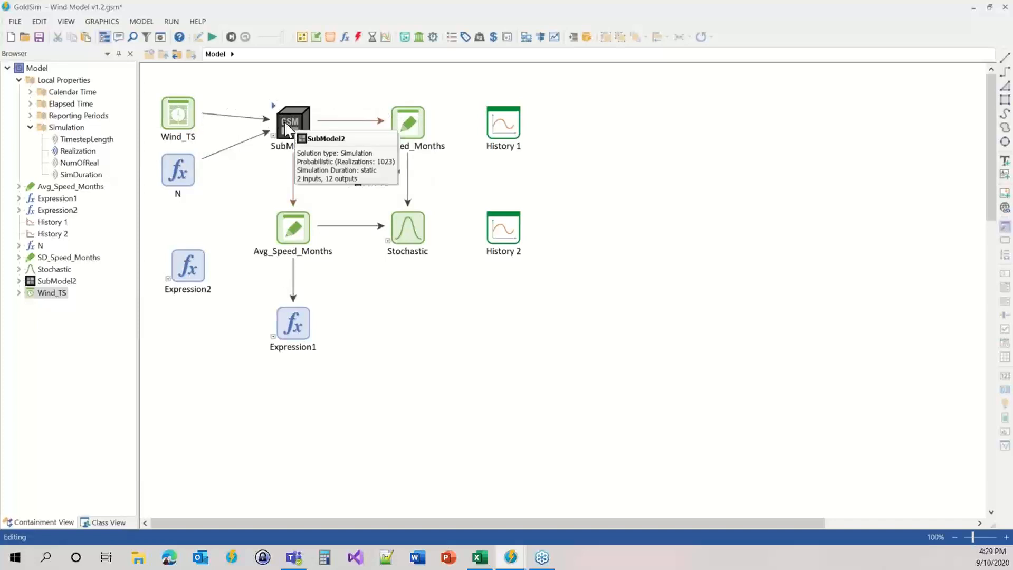
left_click(184, 119)
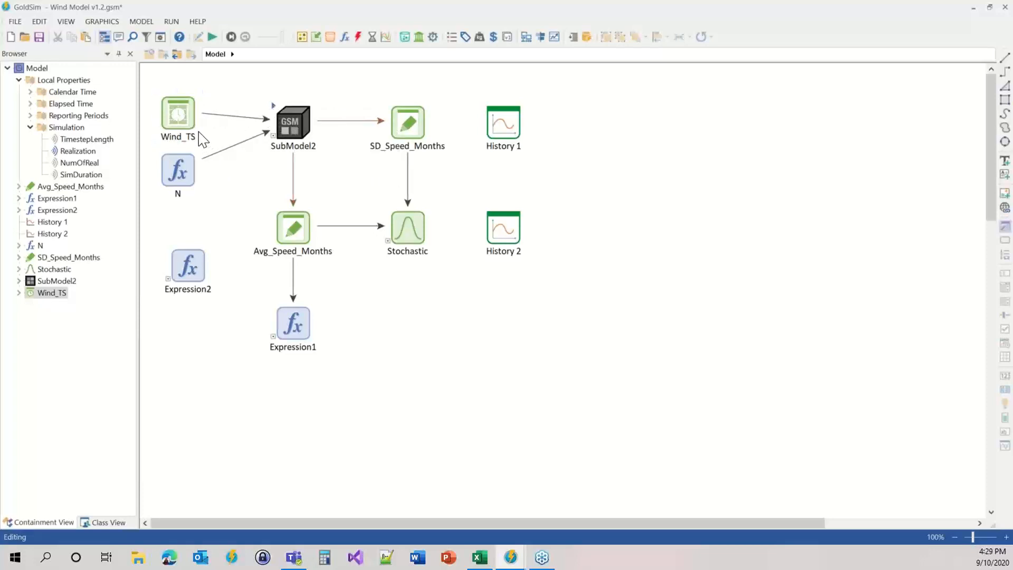
mouse_move(195, 125)
mouse_move(246, 153)
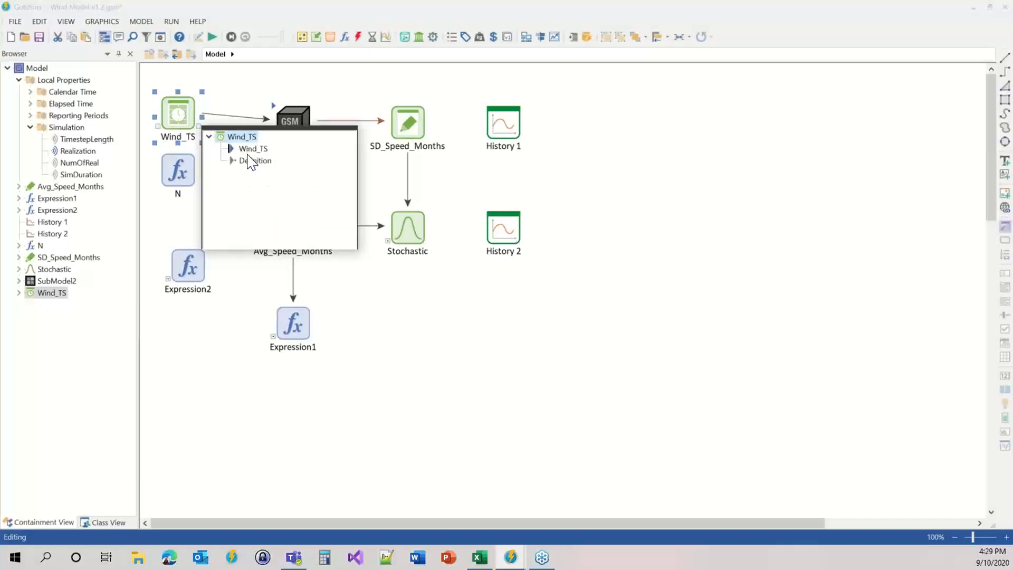
mouse_move(252, 178)
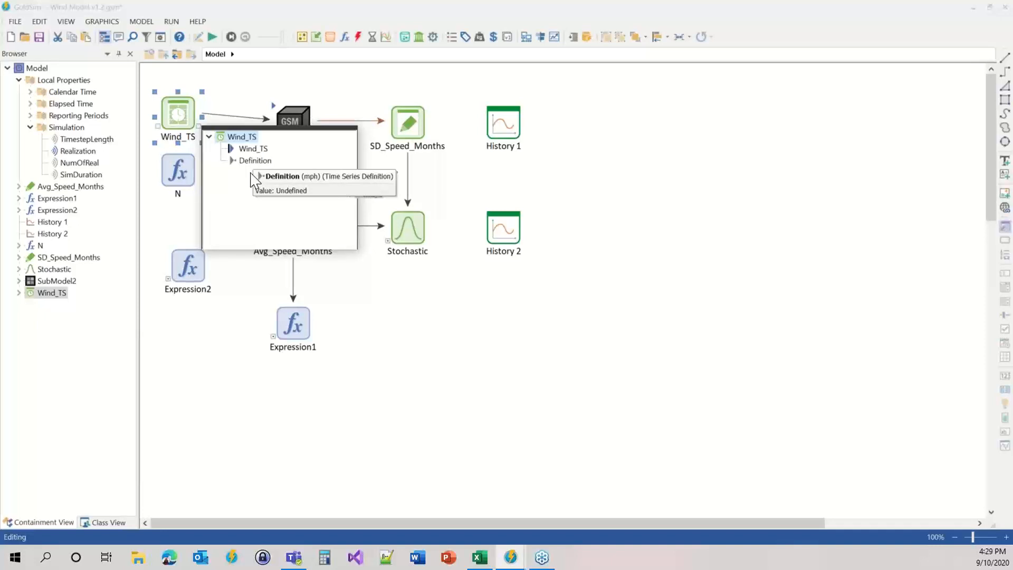
Inspect SubModel2's input interface, browse the linkable outputs of Wind_TS without changing the Wind_TS_Definition link, and close the properties.
double_click(294, 117)
left_click(417, 128)
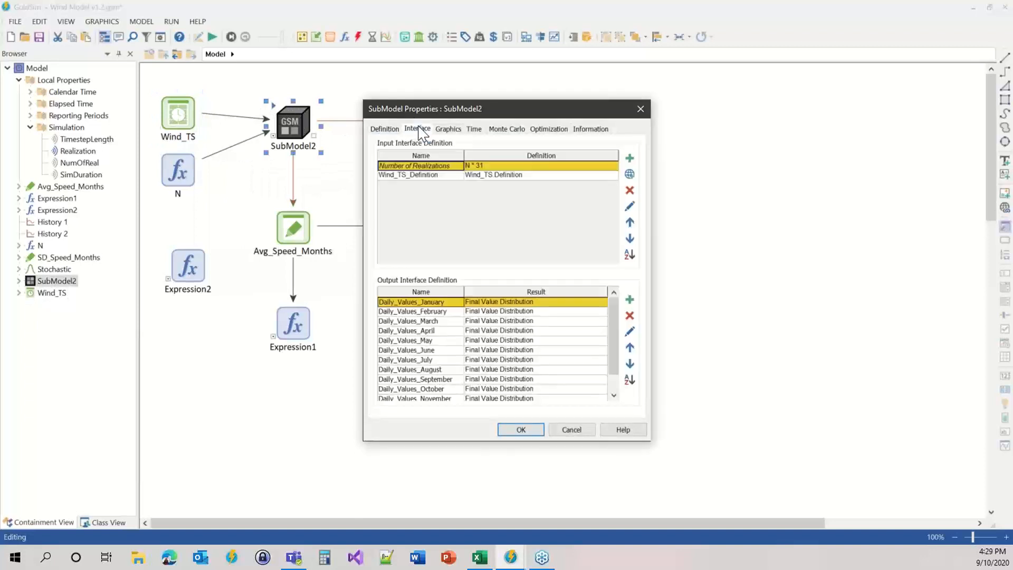
left_click(520, 176)
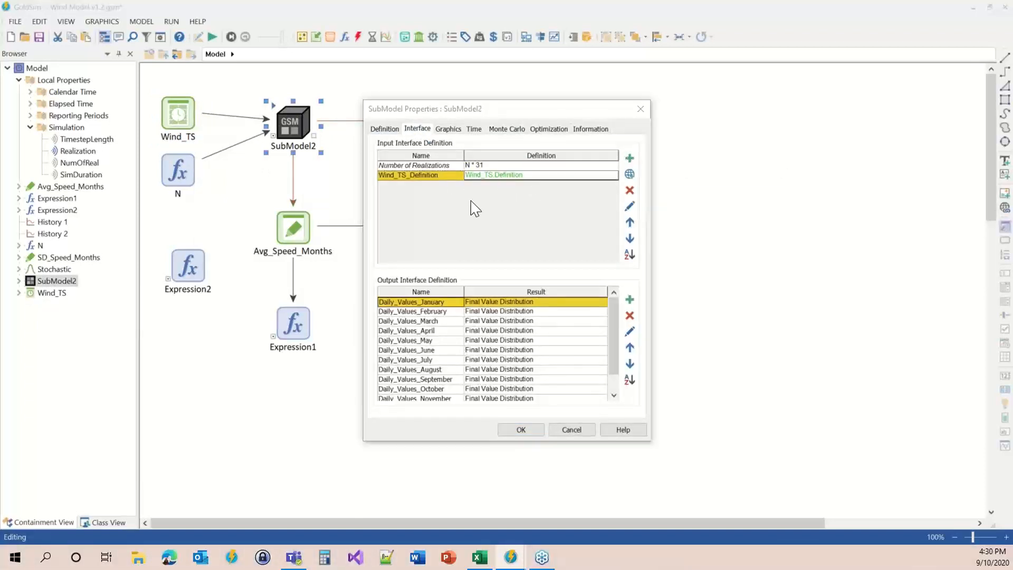
left_click(629, 174)
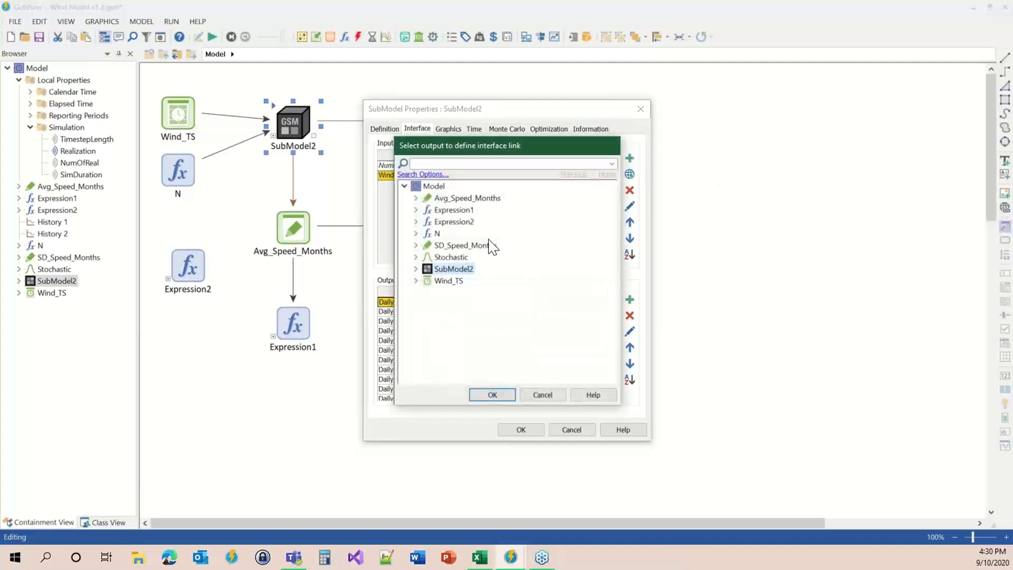
left_click(417, 283)
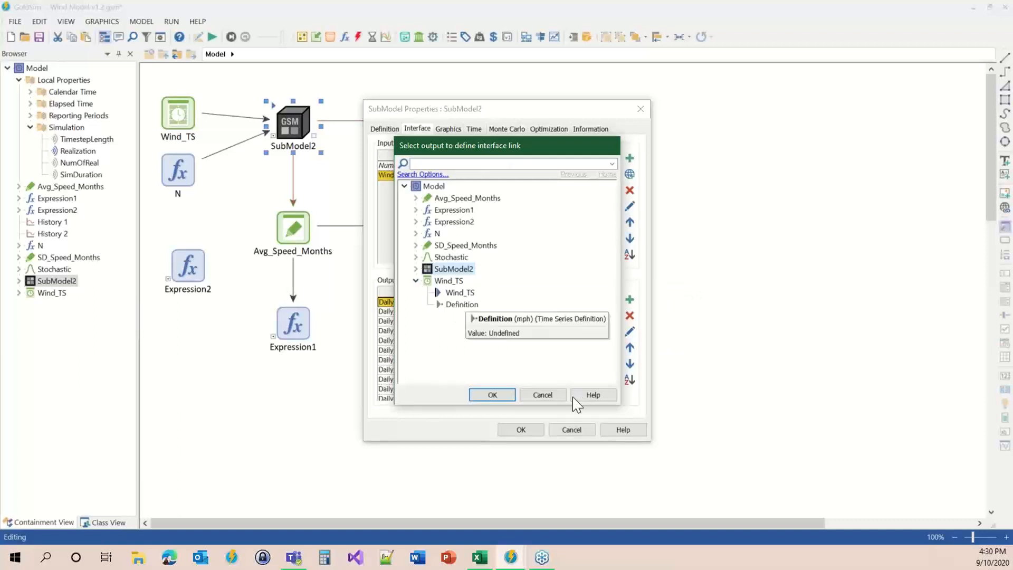
left_click(537, 398)
left_click(639, 253)
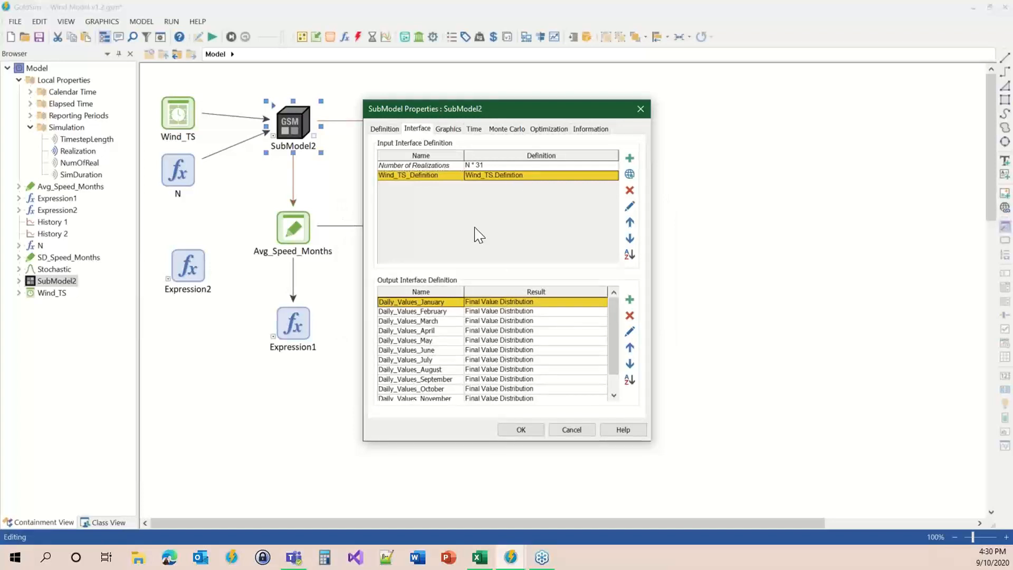
mouse_move(471, 174)
left_click(523, 431)
Check the summary of N, review SubModel2's interface, time and Monte Carlo settings including the number of realizations, and close the properties.
mouse_move(166, 168)
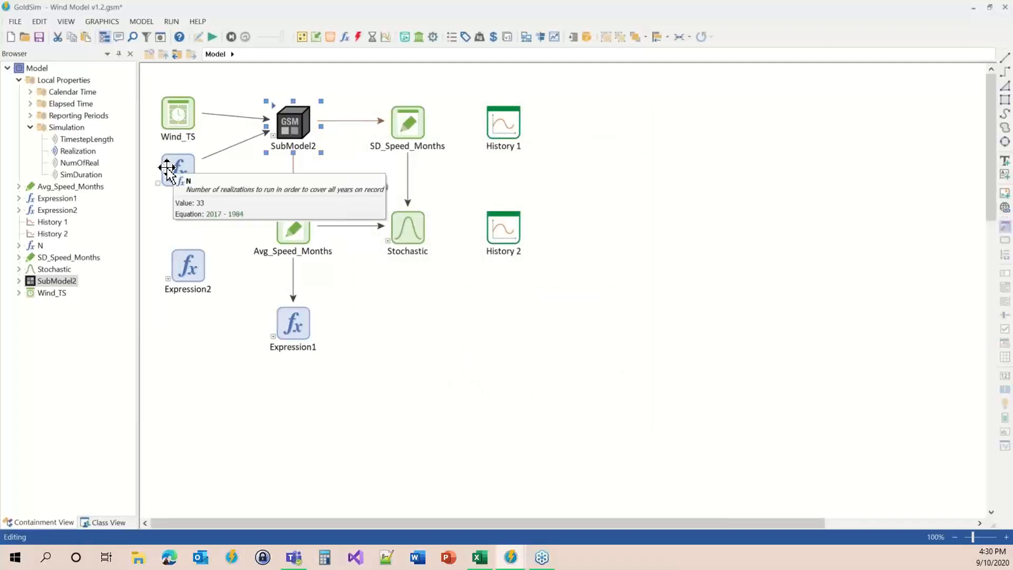
double_click(289, 122)
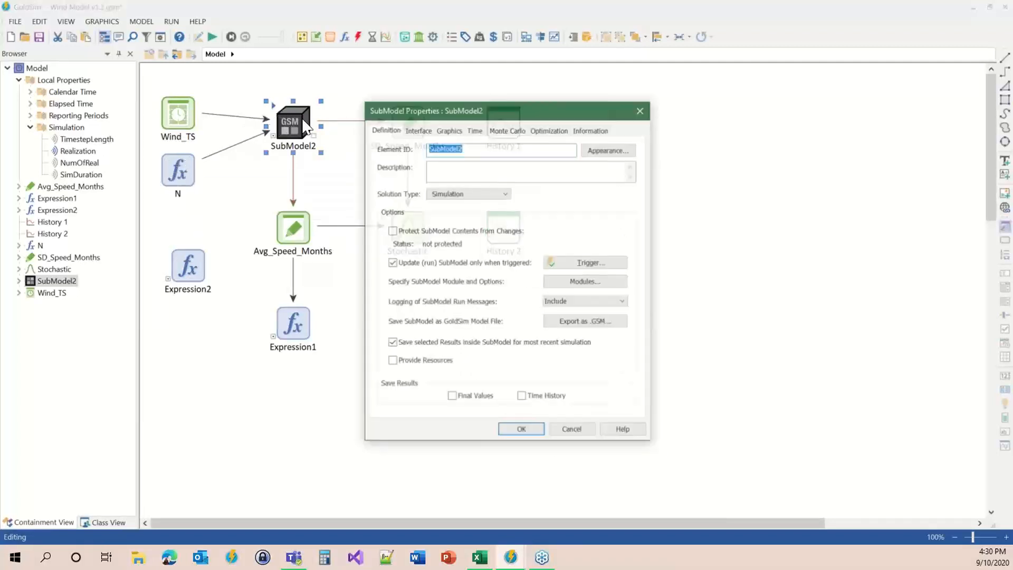
left_click_drag(432, 101, 434, 67)
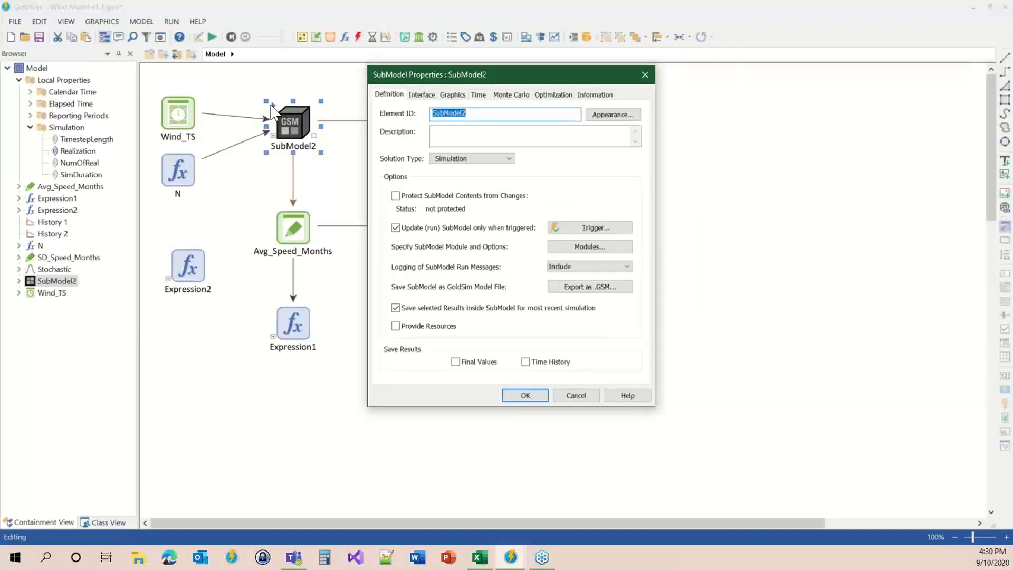
left_click(421, 95)
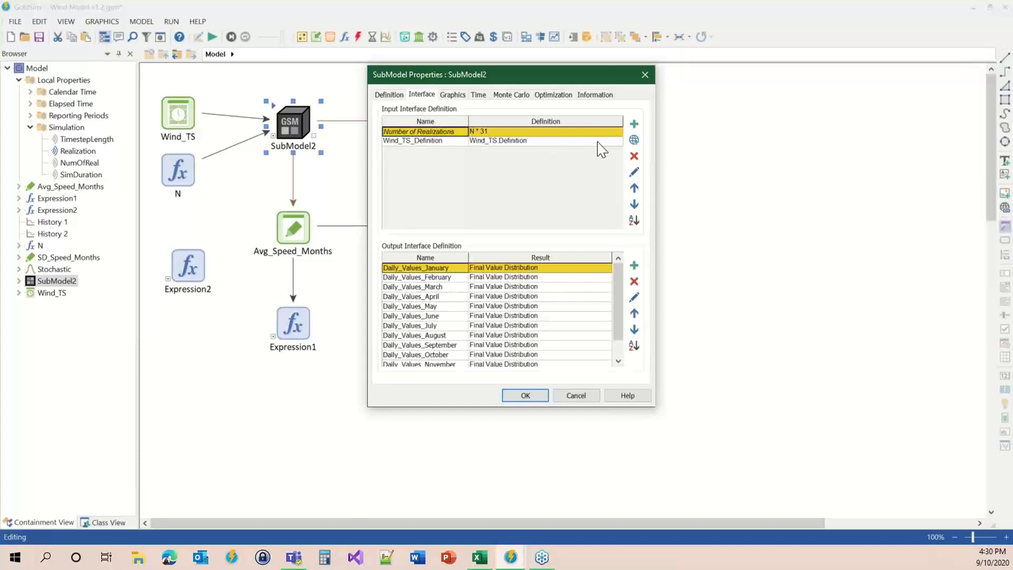
mouse_move(485, 136)
left_click(479, 95)
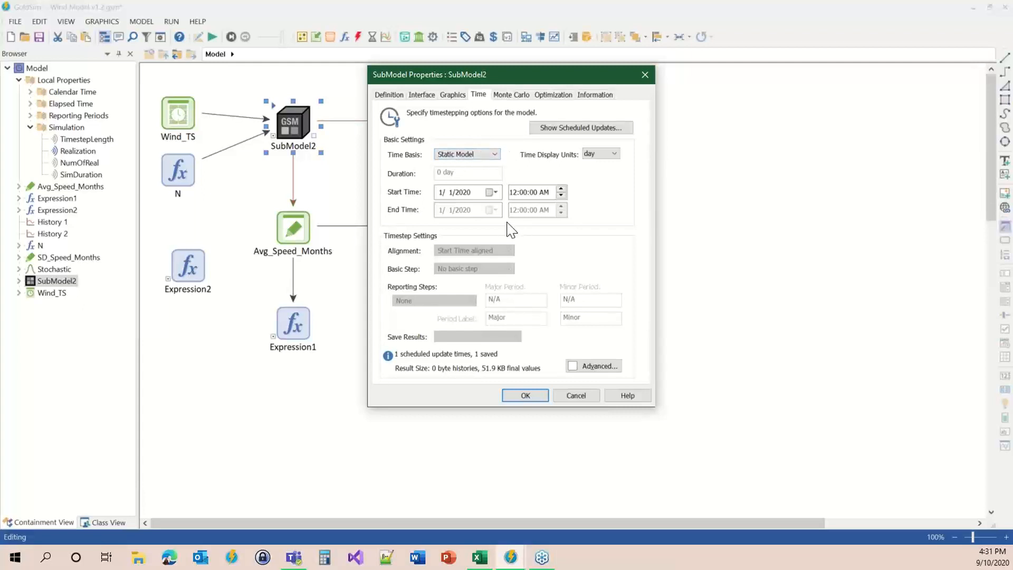
left_click(511, 96)
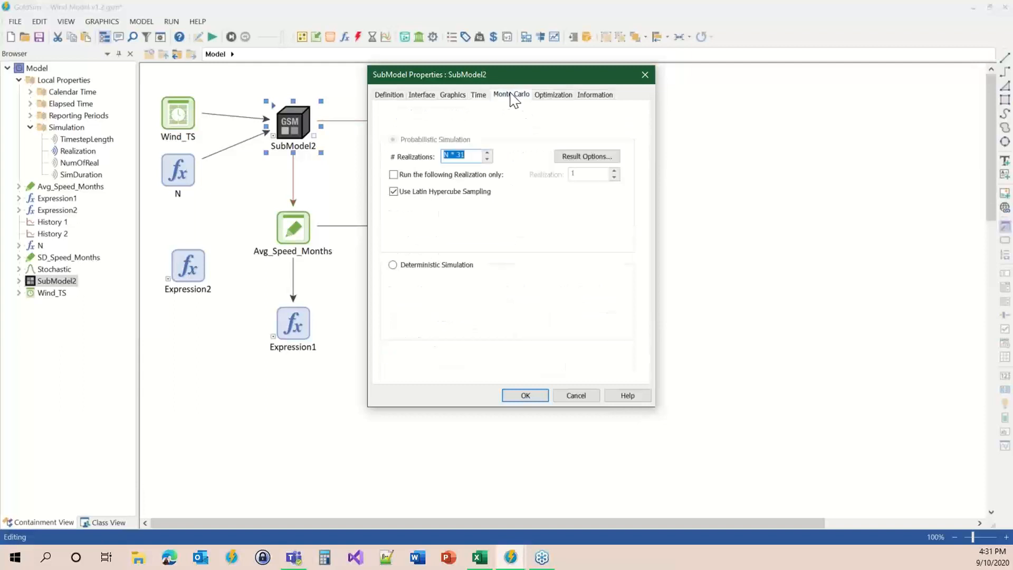
left_click(462, 156)
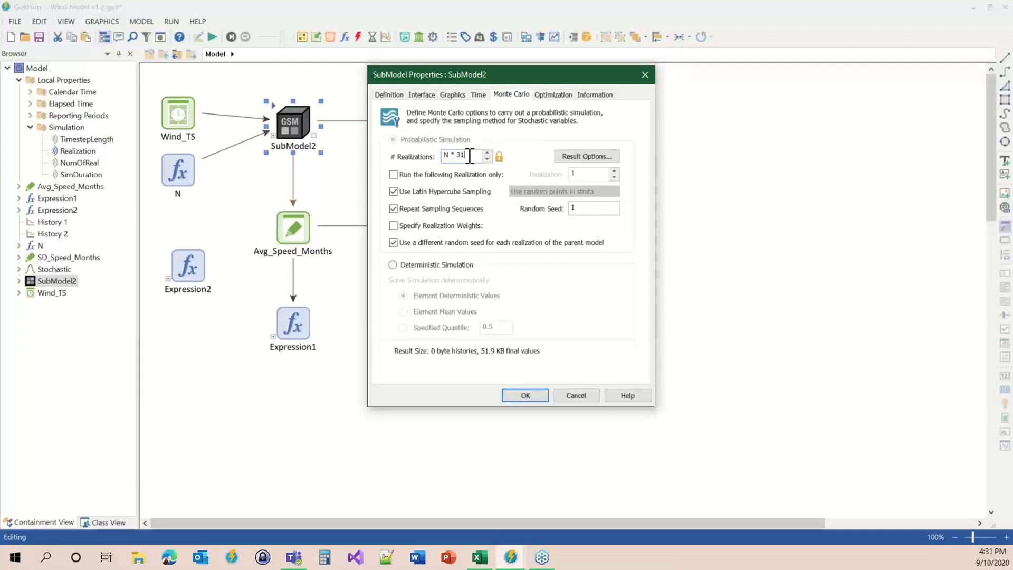
left_click(525, 395)
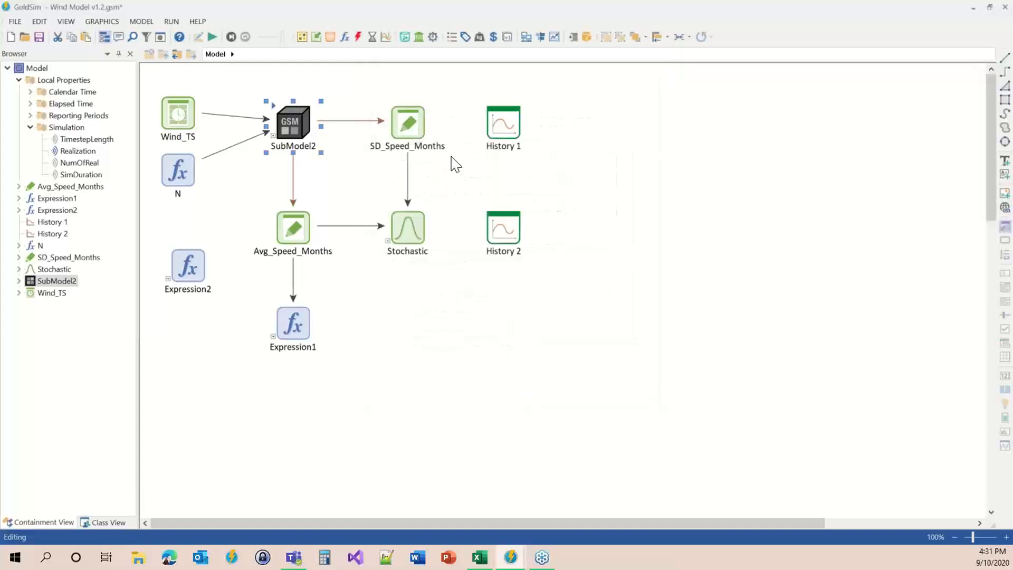
Enter SubModel2 and inspect TimeSeries1's data definition and its link to Wind_TS_Definition.
double_click(278, 111)
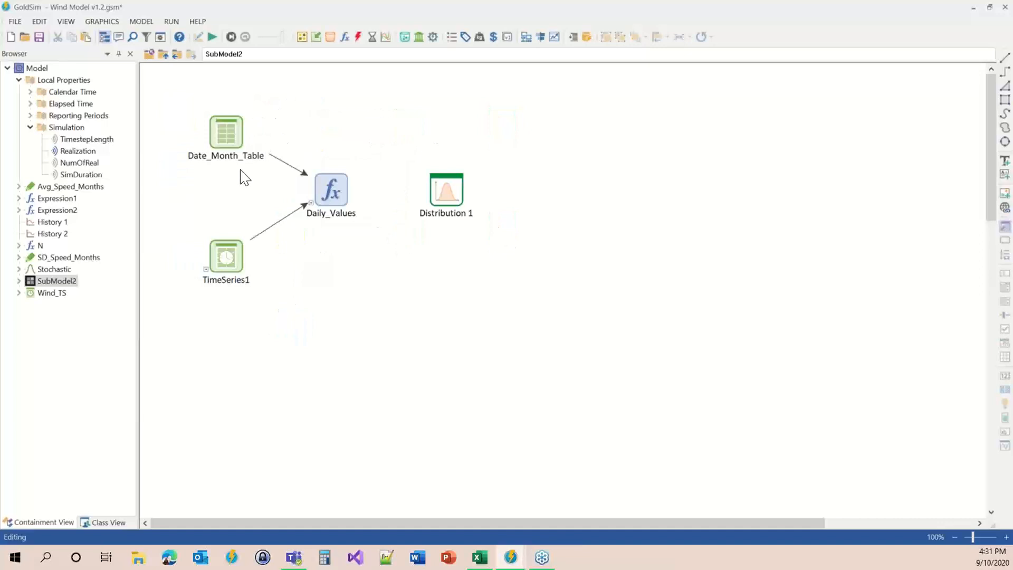
left_click(218, 256)
double_click(218, 256)
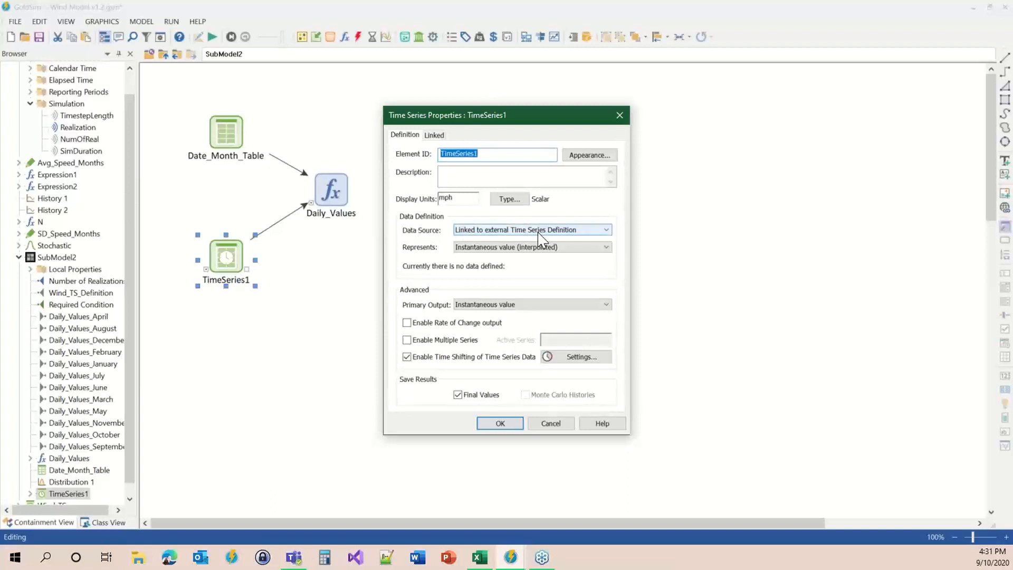
left_click(434, 135)
left_click(526, 200)
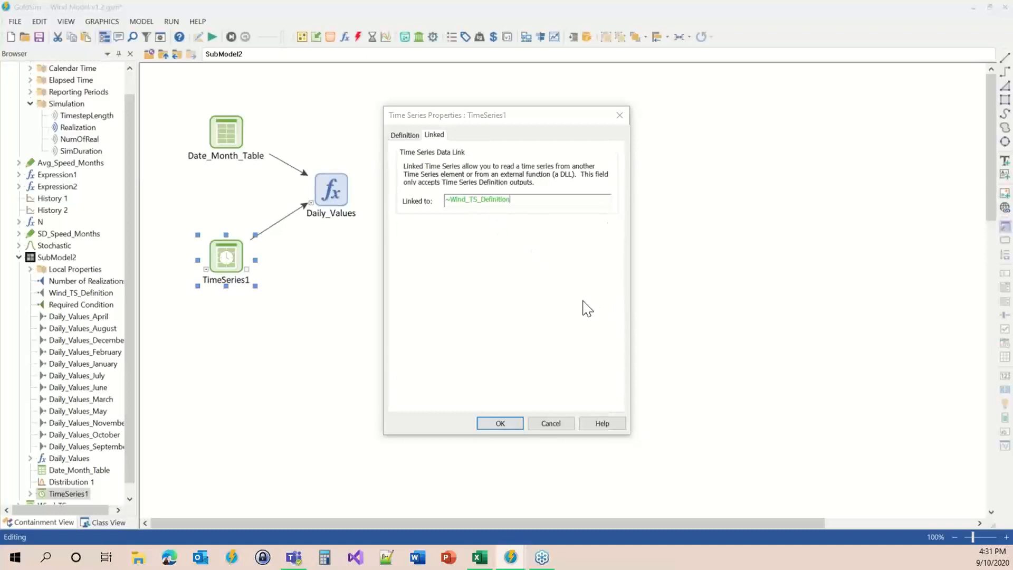
left_click(500, 423)
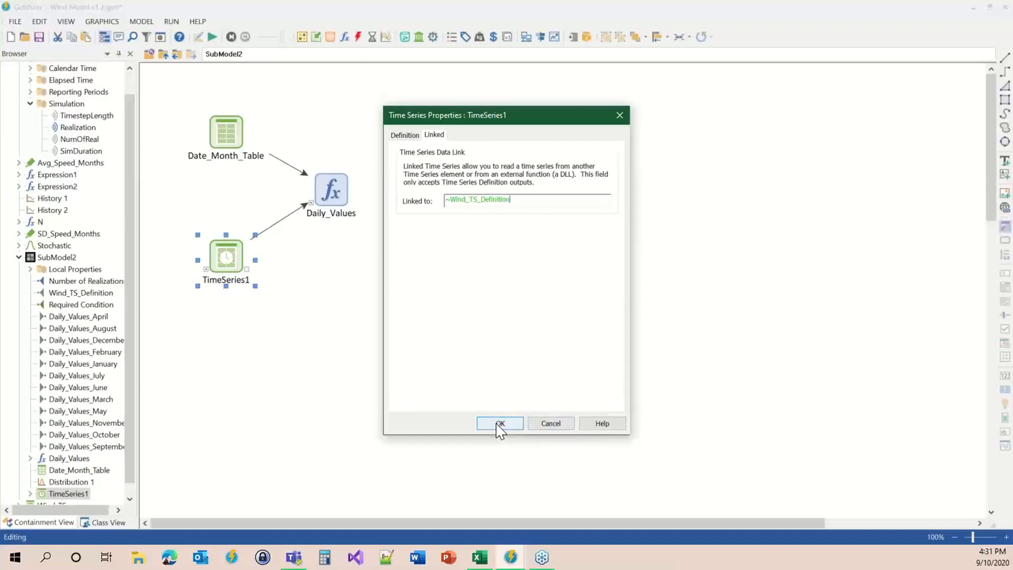
Check the summary of TimeSeries1 and review its data source and time shifting settings once more.
mouse_move(227, 261)
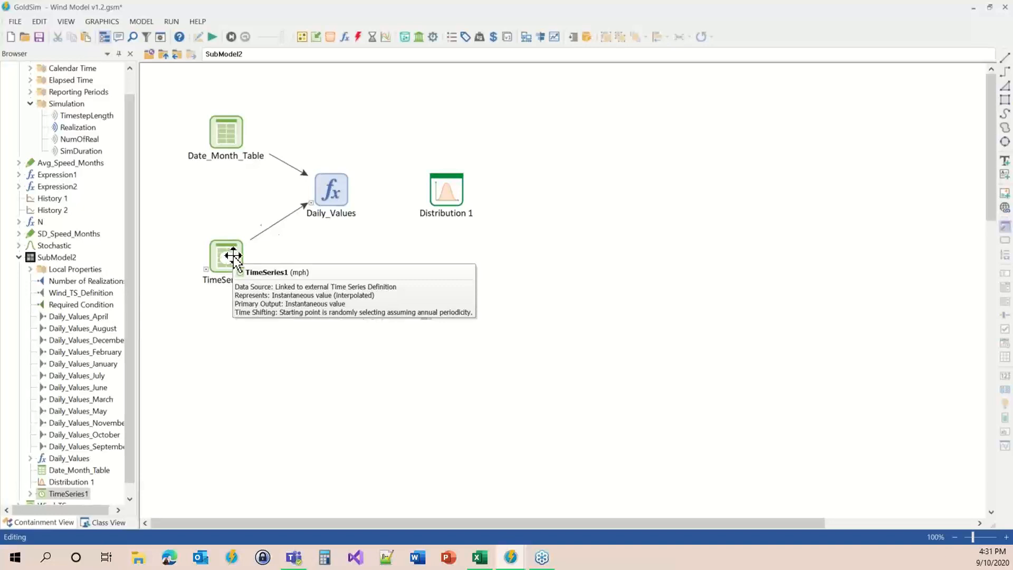
left_click(223, 121)
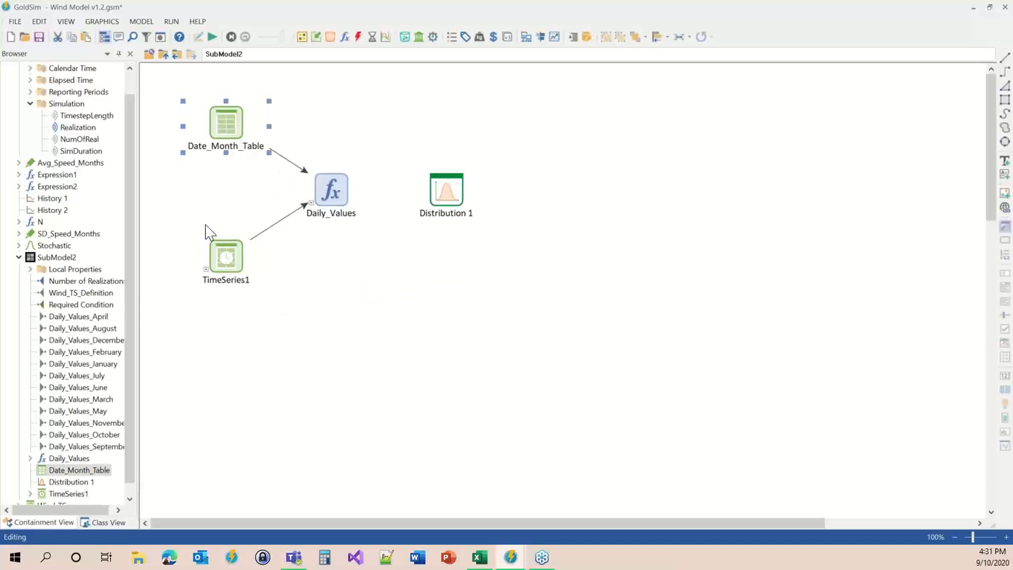
double_click(229, 259)
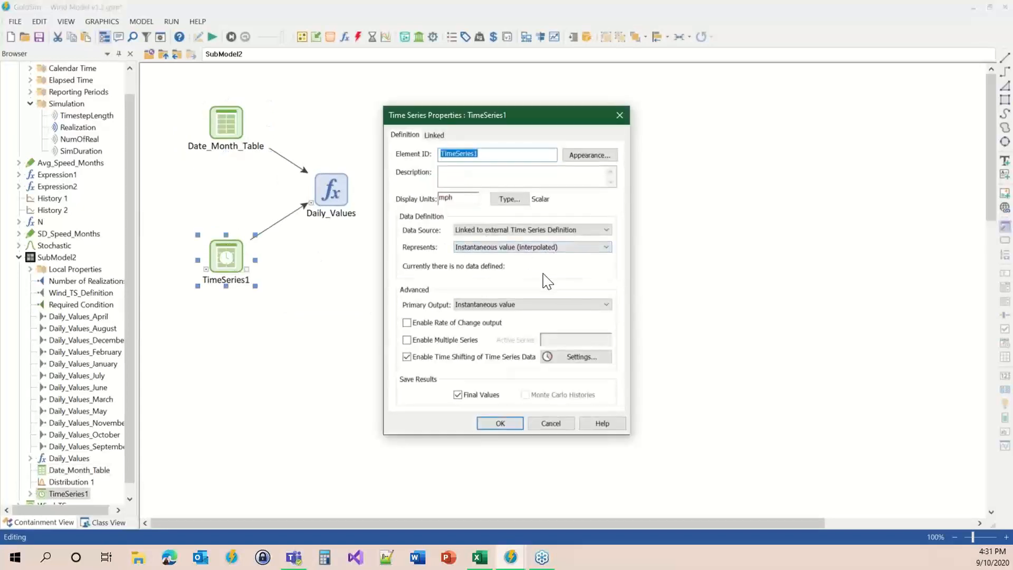
left_click(501, 425)
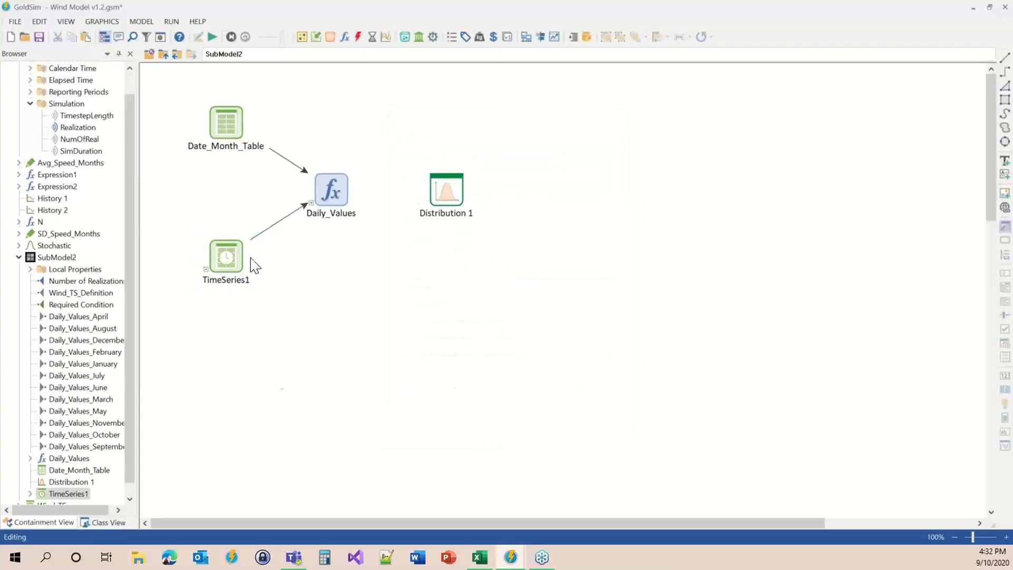
Open the 2-D data of the Date_Month_Table lookup table and move the table window clear of the model elements.
double_click(219, 116)
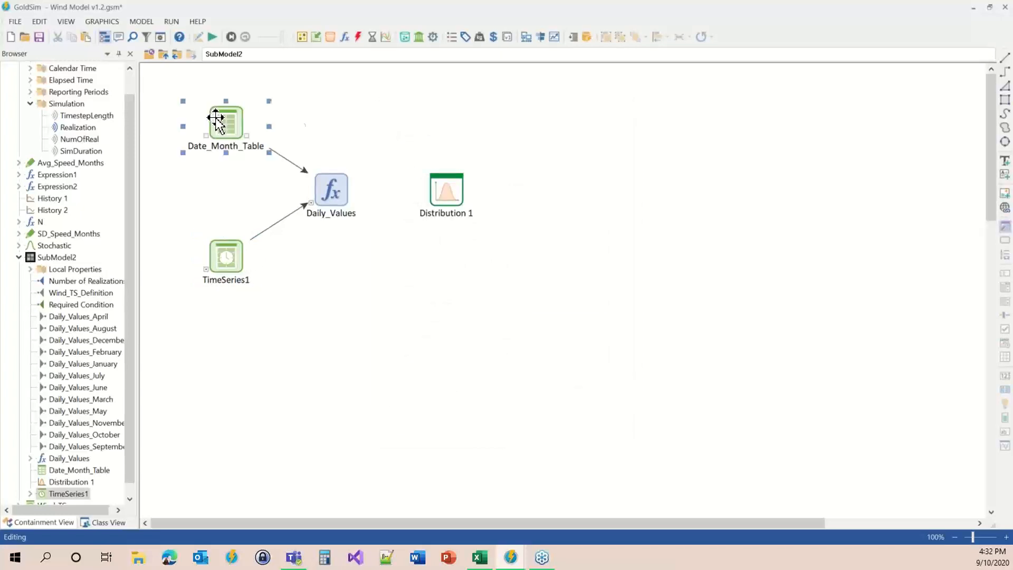
left_click(546, 368)
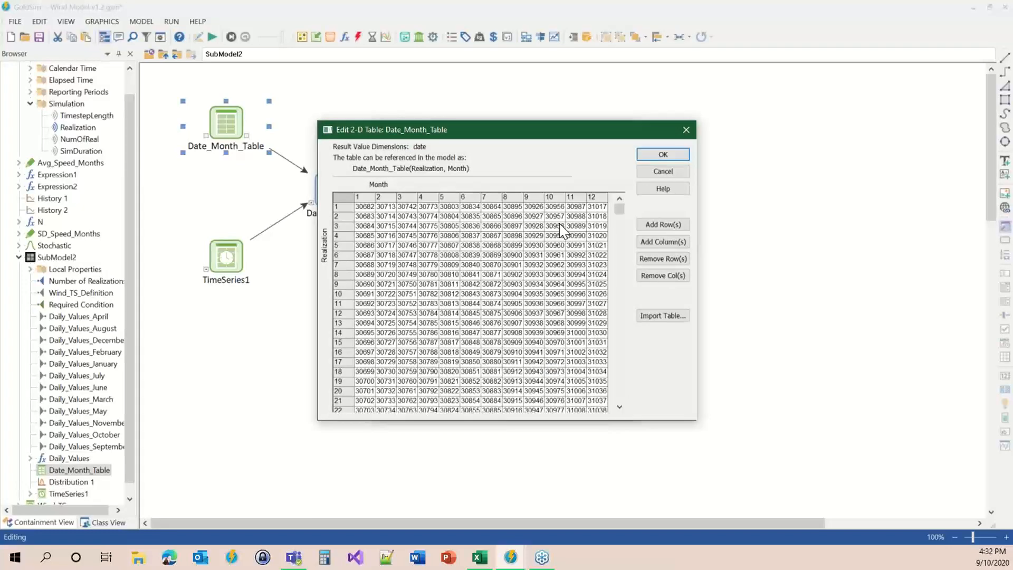
left_click(669, 154)
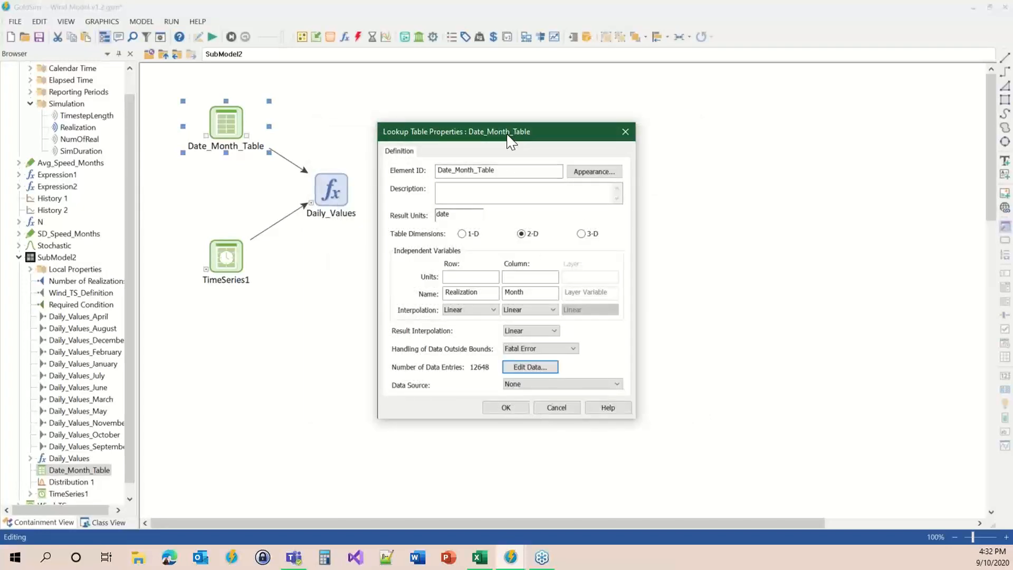
left_click(543, 368)
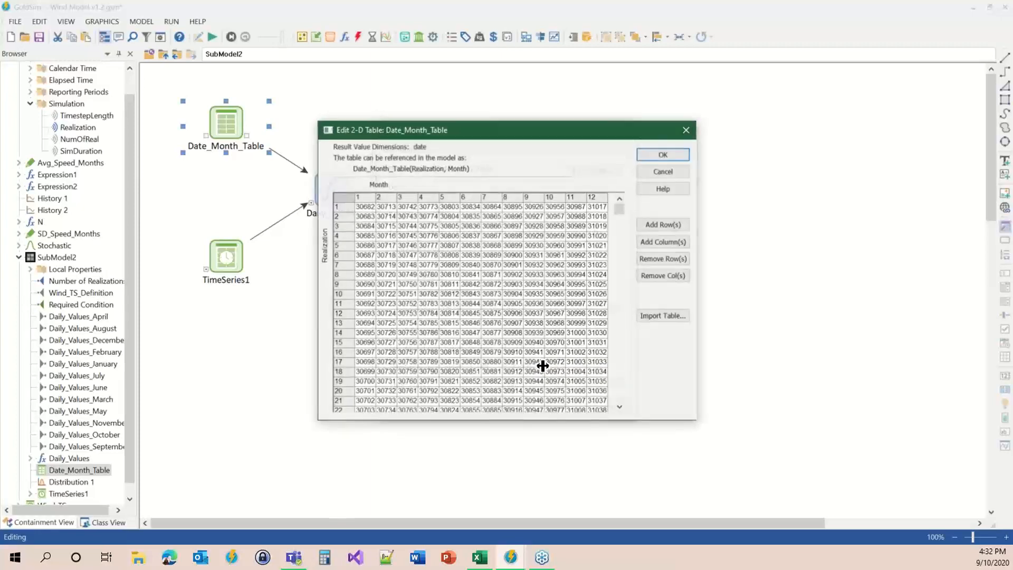
left_click_drag(454, 145, 646, 84)
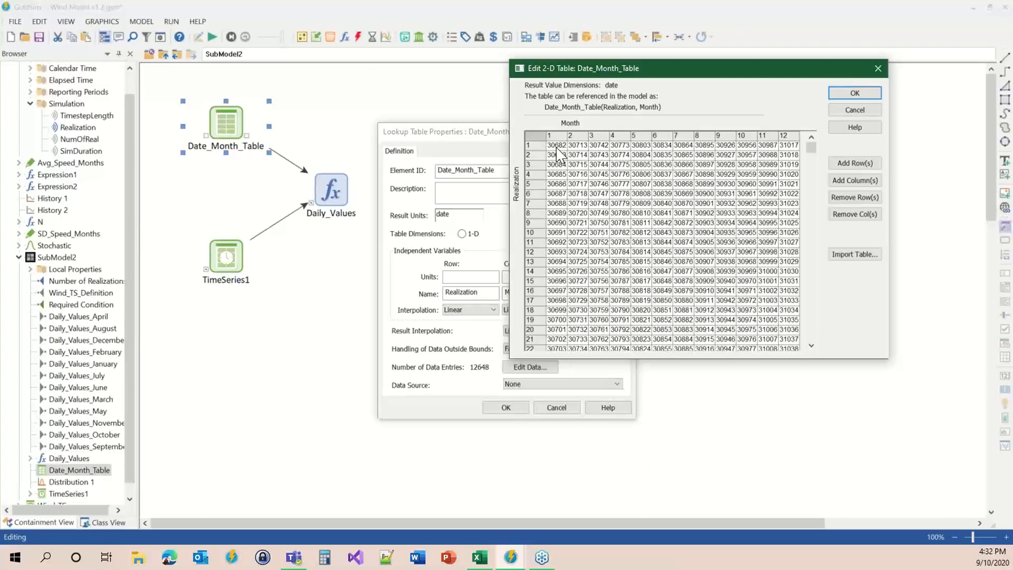
Examine the date entries by realization for months 1, 2 and 4, and close the table and its properties.
left_click_drag(556, 146, 557, 213)
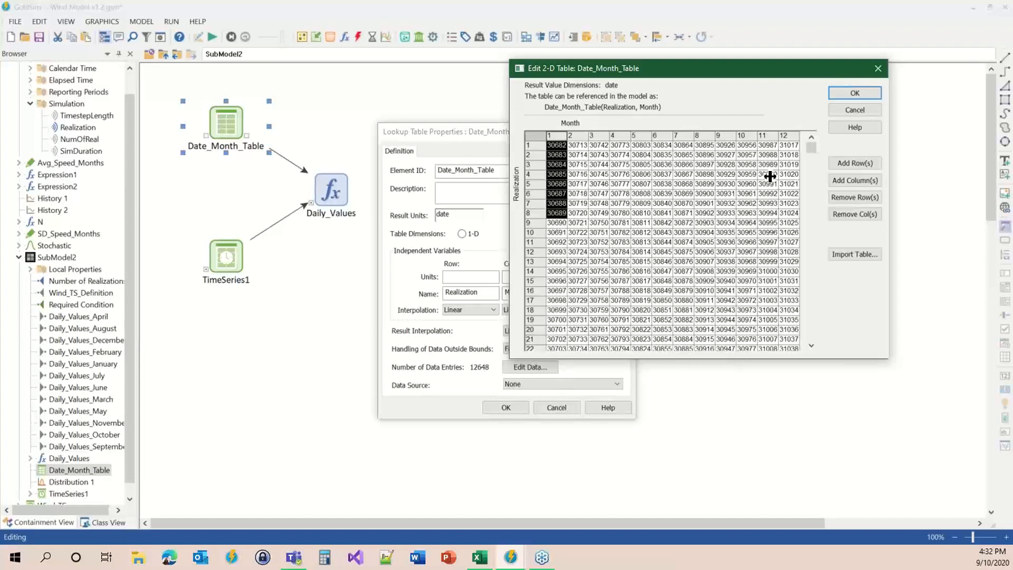
mouse_move(813, 151)
left_mouse_down()
mouse_move(819, 345)
mouse_move(810, 140)
left_mouse_up()
left_click(580, 149)
left_click(616, 146)
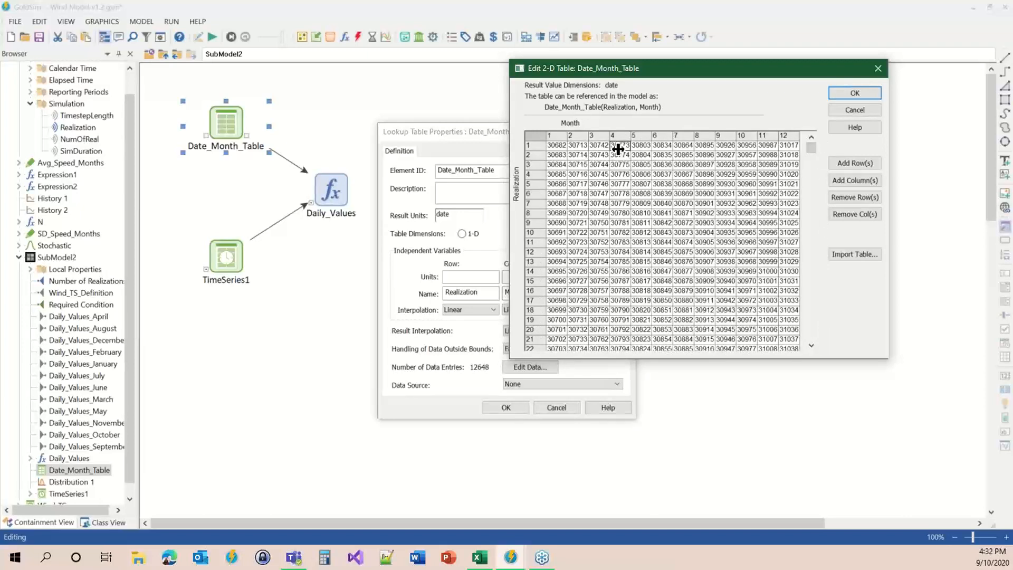
mouse_move(807, 156)
left_mouse_down()
mouse_move(828, 351)
mouse_move(828, 167)
mouse_move(818, 149)
left_mouse_up()
left_click(855, 93)
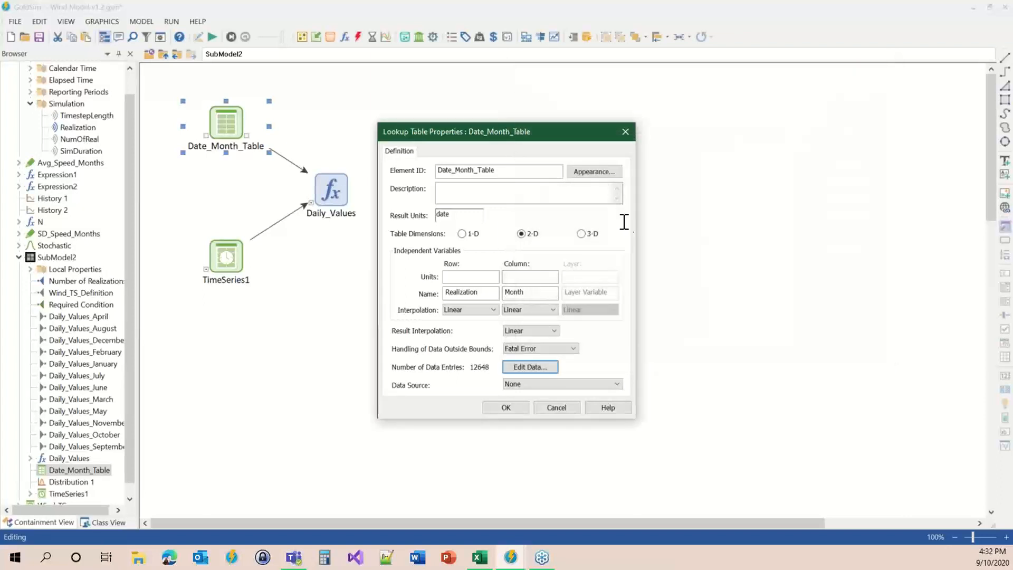
left_click(505, 407)
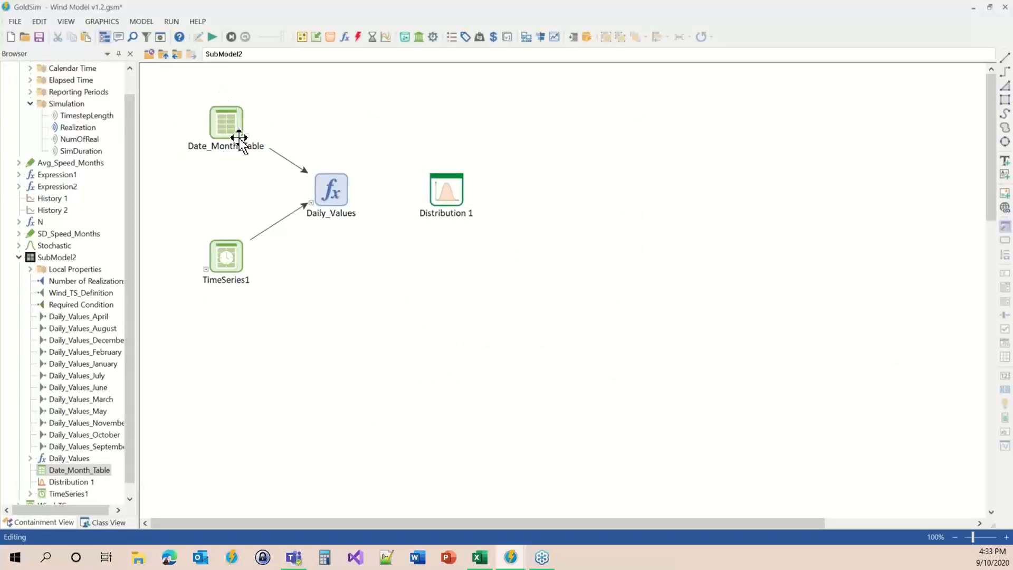
Check Date_Month_Table's summary and examine how the Daily_Values equation looks up TimeSeries1 by Realization and row, then close its properties.
mouse_move(233, 124)
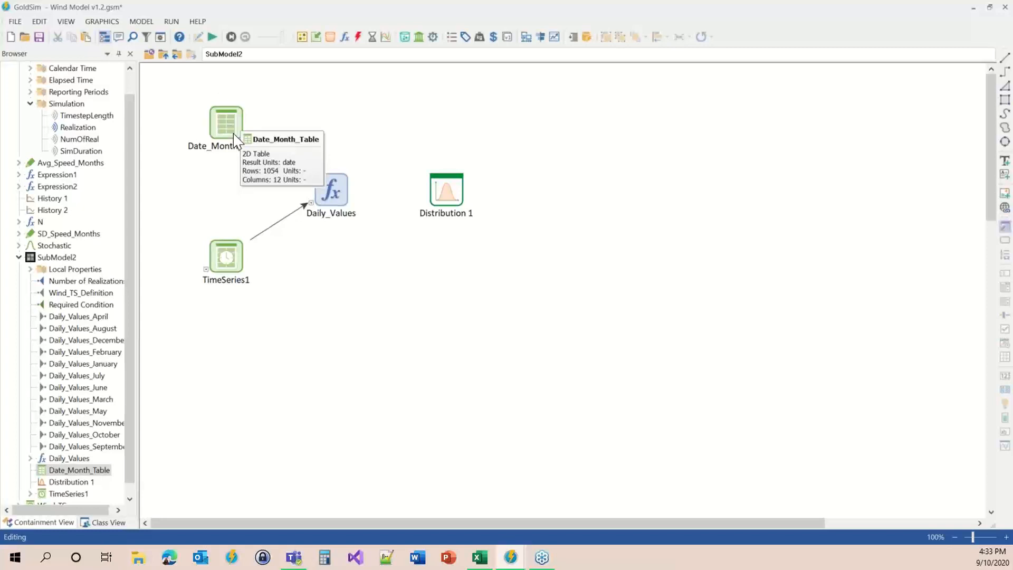
double_click(337, 210)
left_click_drag(409, 177, 429, 132)
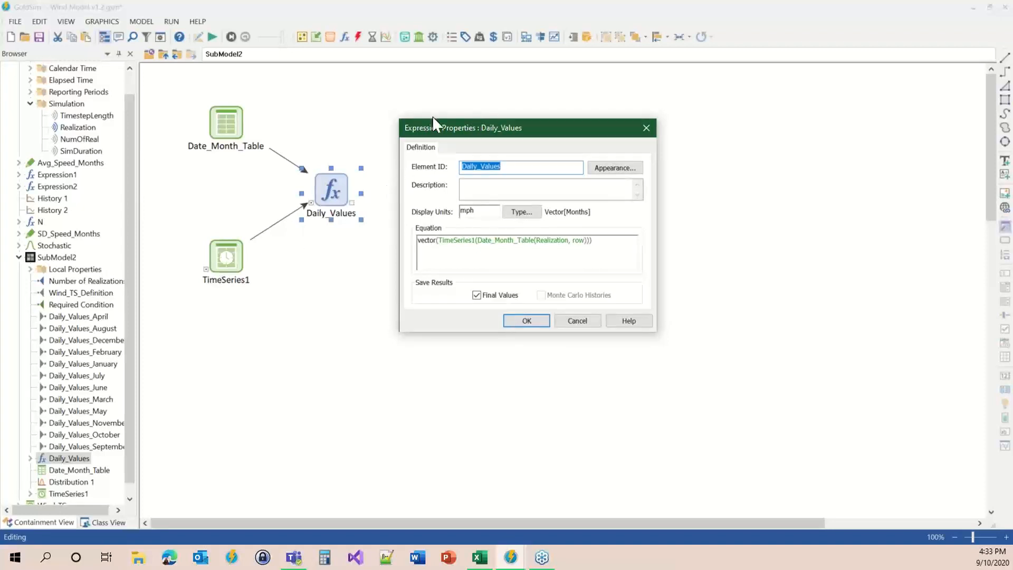
left_click_drag(438, 132, 425, 72)
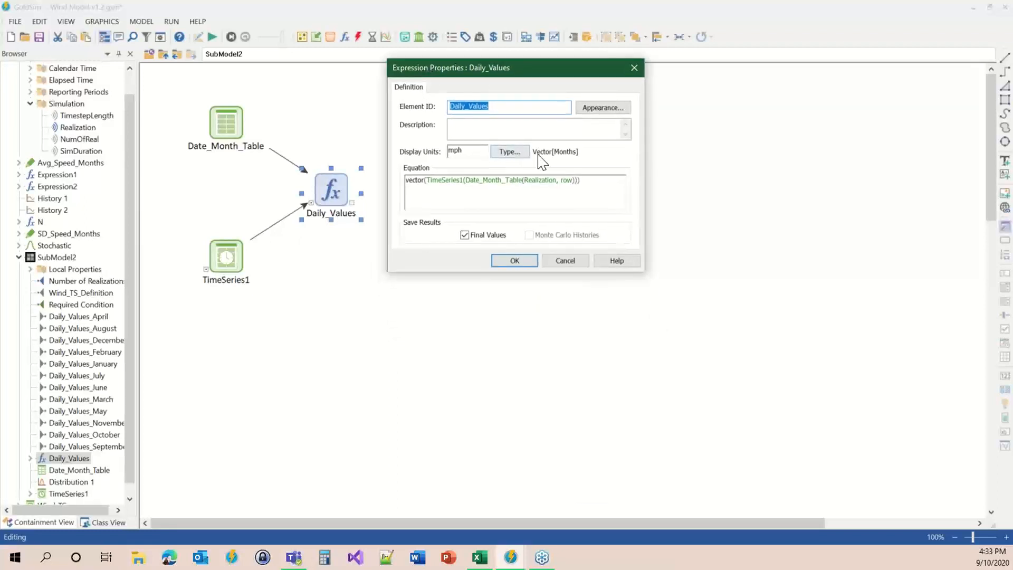
left_click(428, 182)
left_click_drag(426, 181, 462, 181)
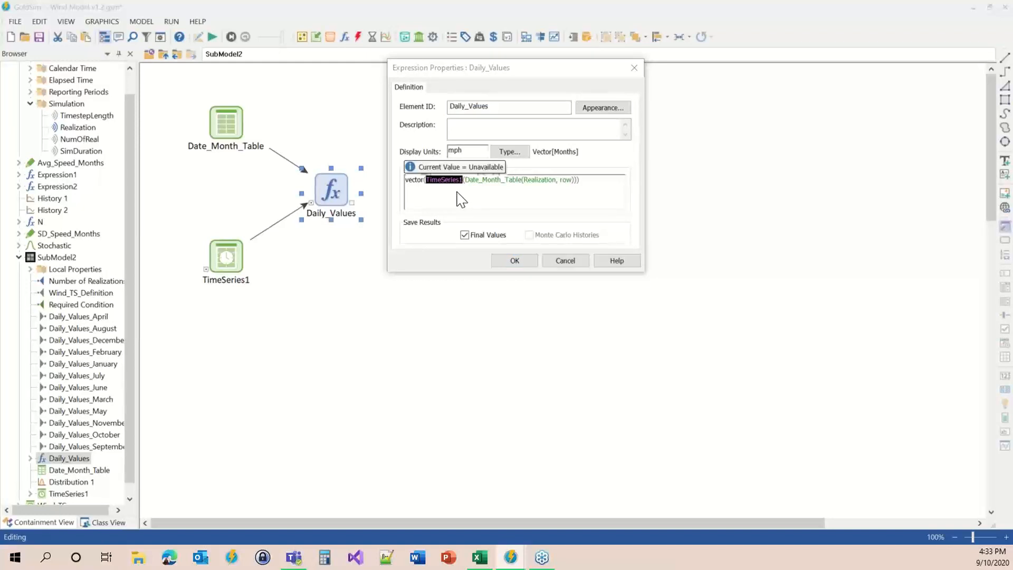
left_click(443, 181)
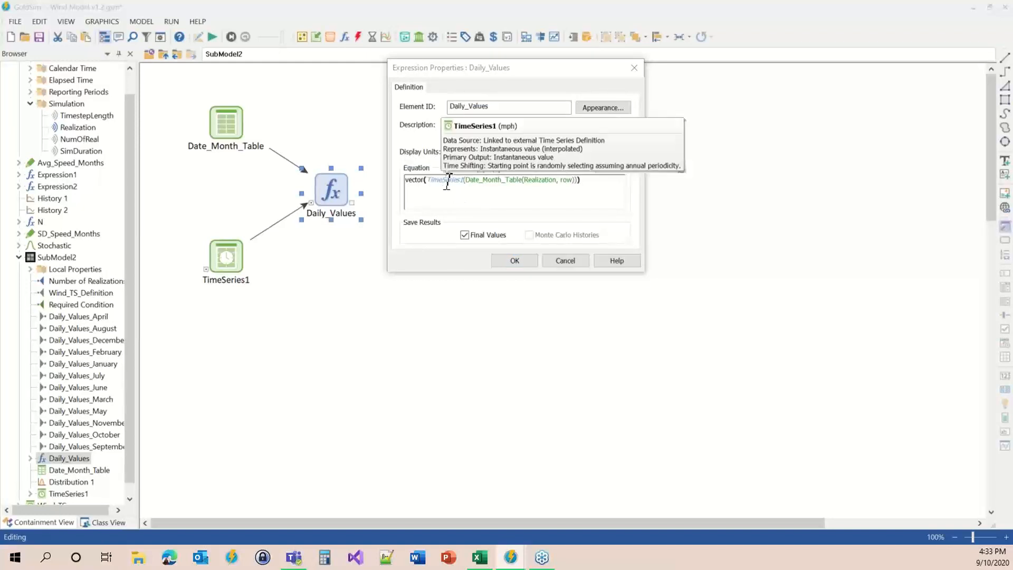
left_click_drag(463, 181, 547, 181)
left_click(558, 181)
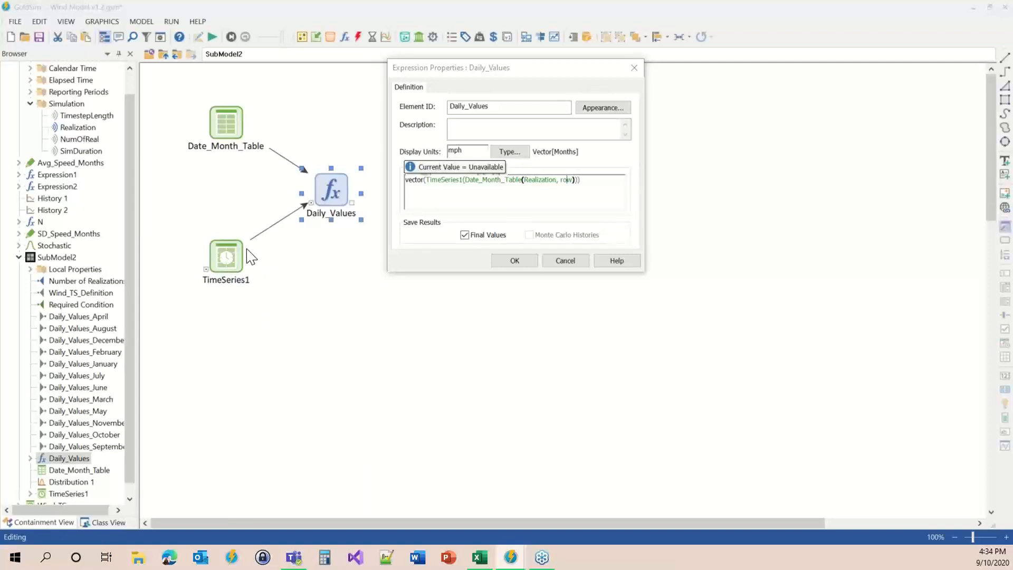
left_click(514, 261)
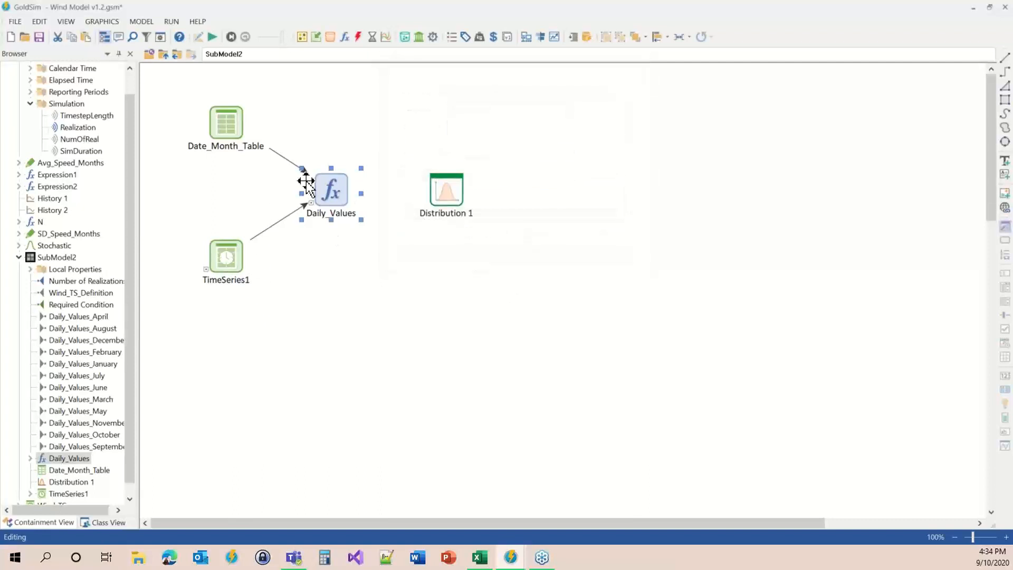
Run the simulation, examine the monthly Daily_Values curves in Distribution 1, and close the chart.
mouse_move(329, 185)
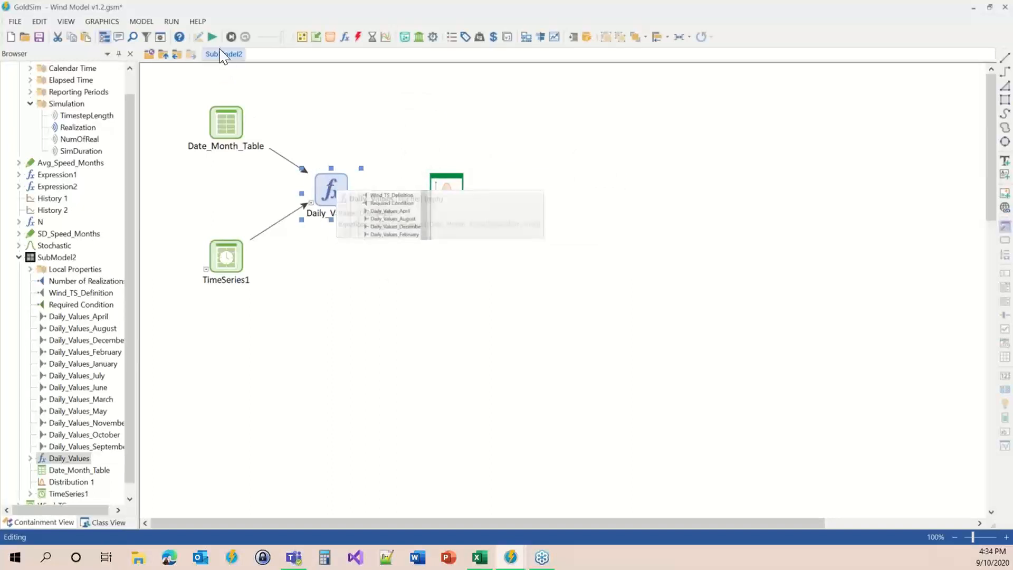
left_click(212, 37)
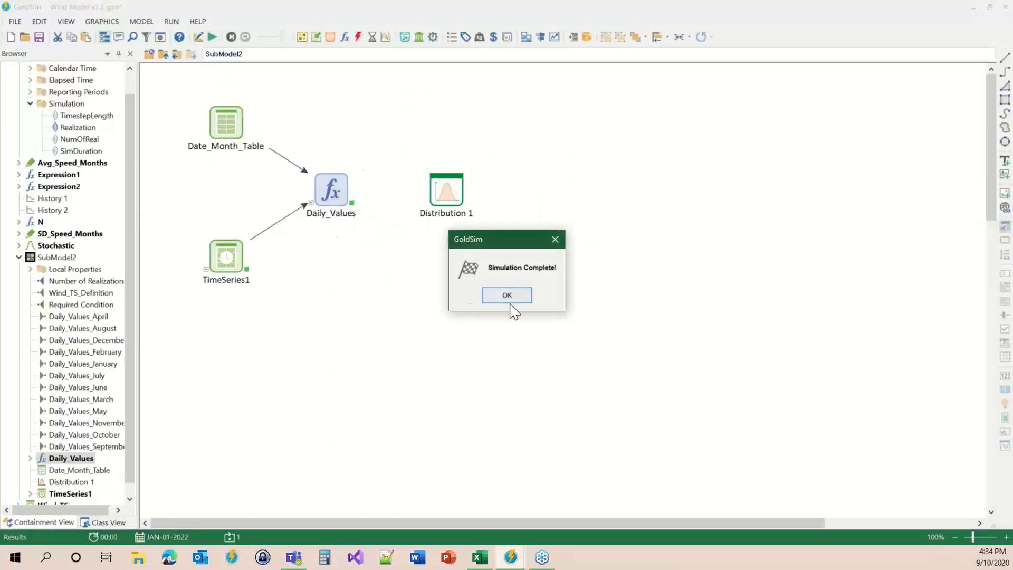
left_click(503, 292)
left_click(444, 196)
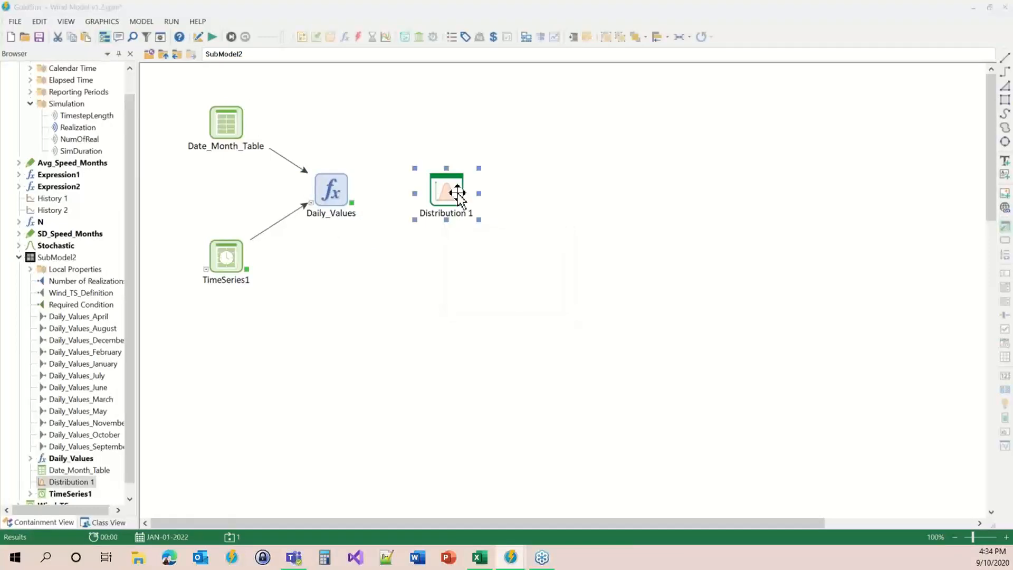
left_click_drag(1012, 221, 592, 15)
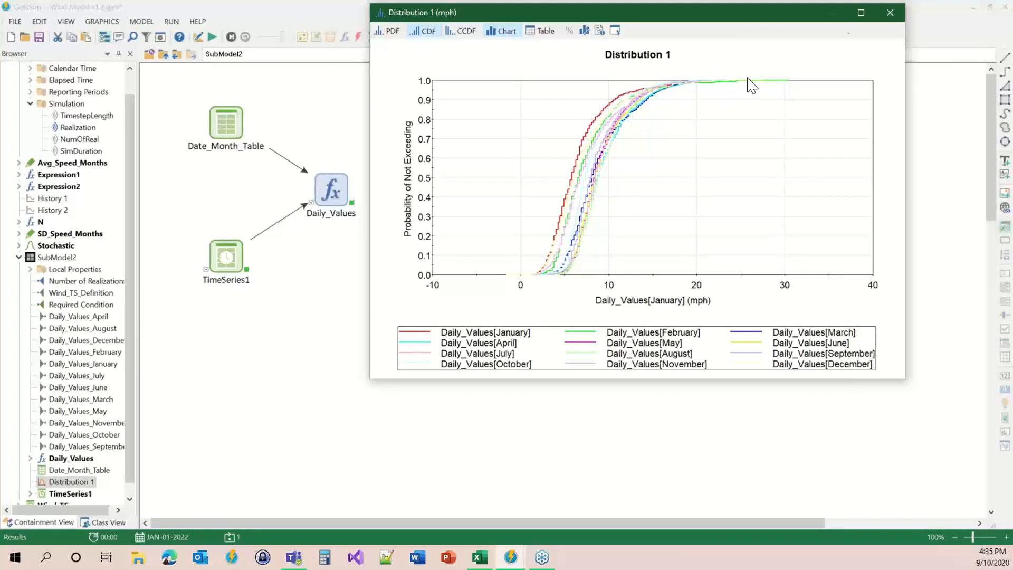
left_click(892, 15)
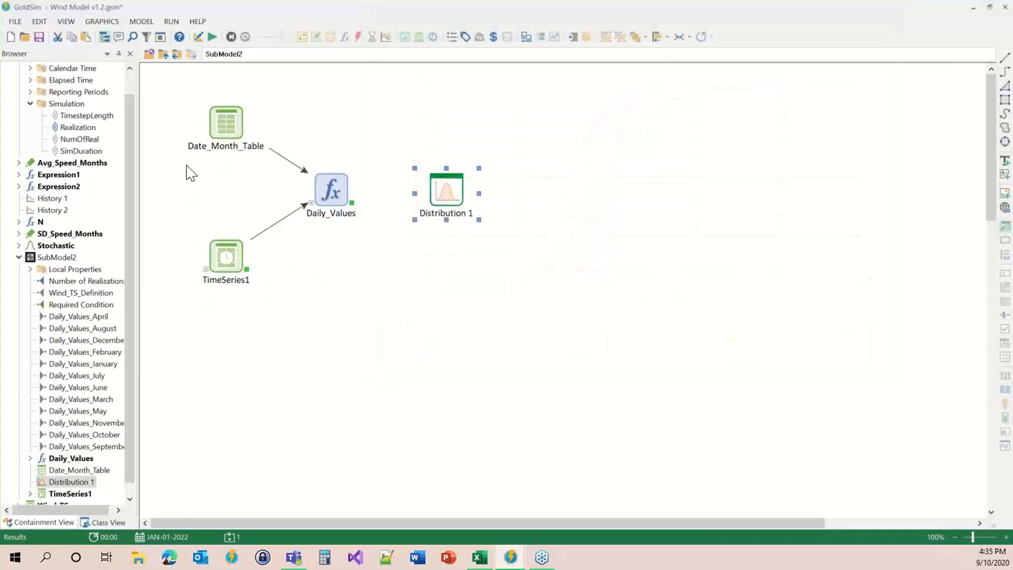
Return to the top-level model and inspect SubModel2's output interface, including the result selection for Daily_Values_January.
left_click(164, 56)
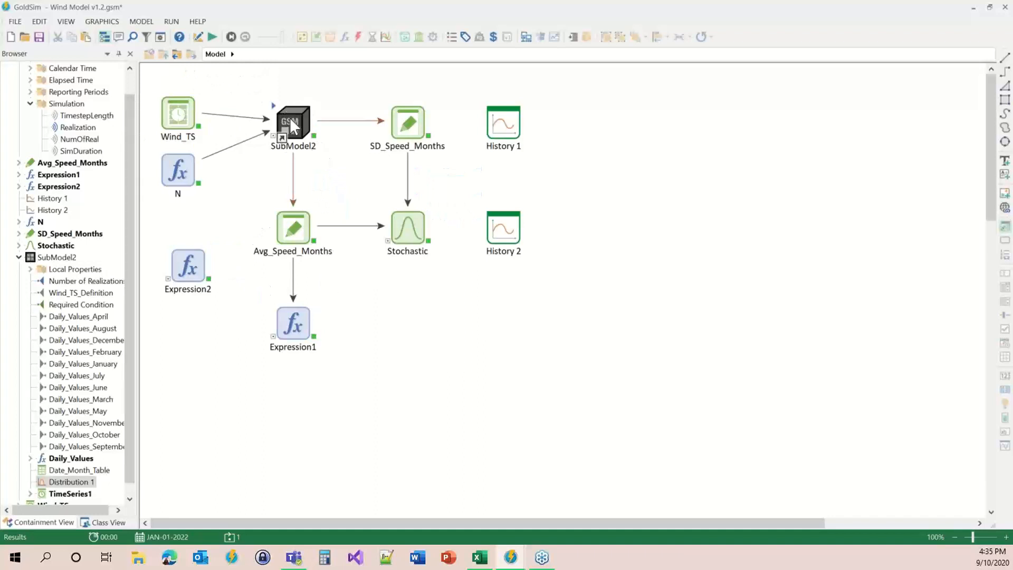
mouse_move(298, 115)
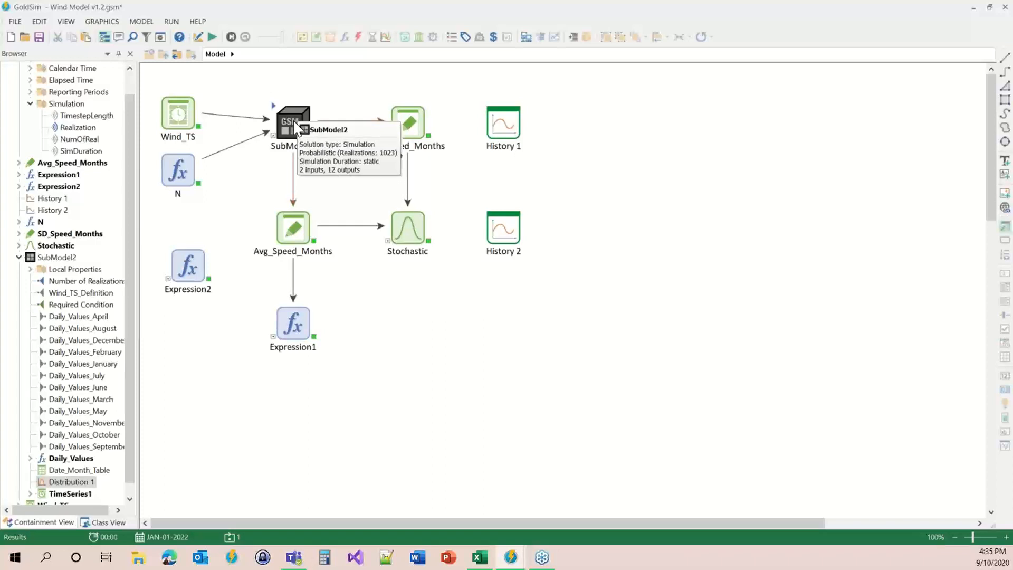
double_click(284, 126)
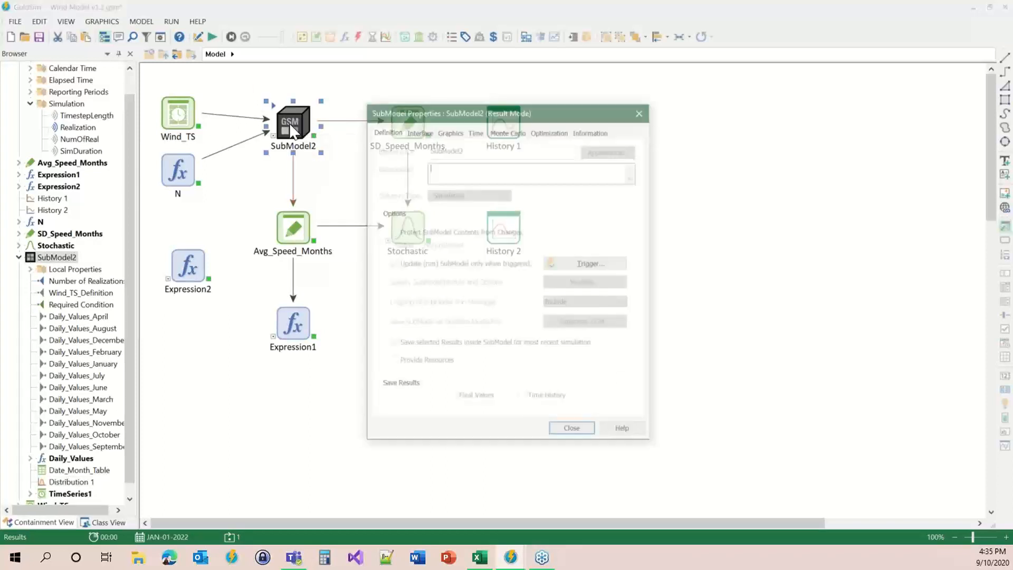
left_click(420, 124)
left_click_drag(453, 104, 536, 59)
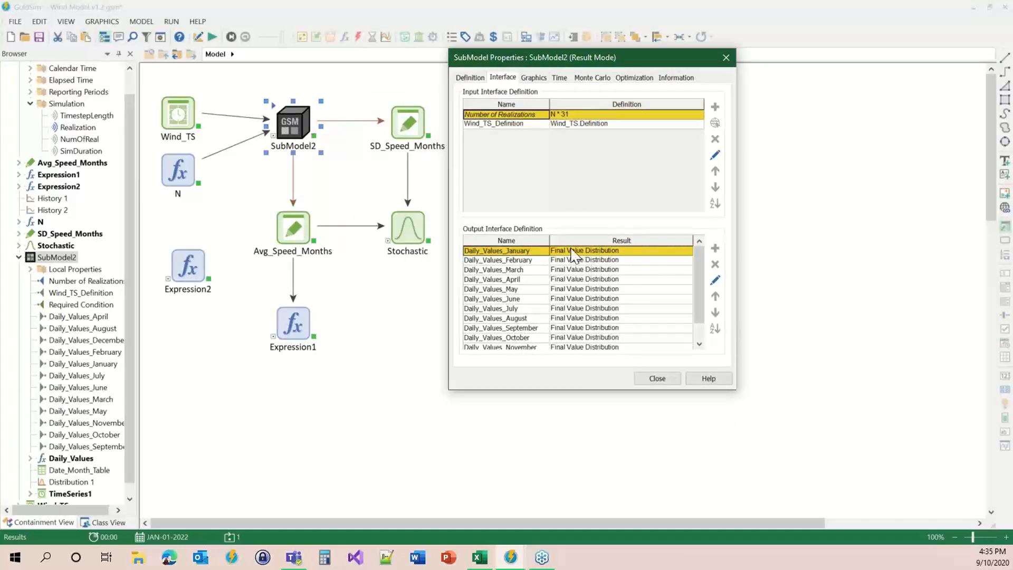
double_click(548, 251)
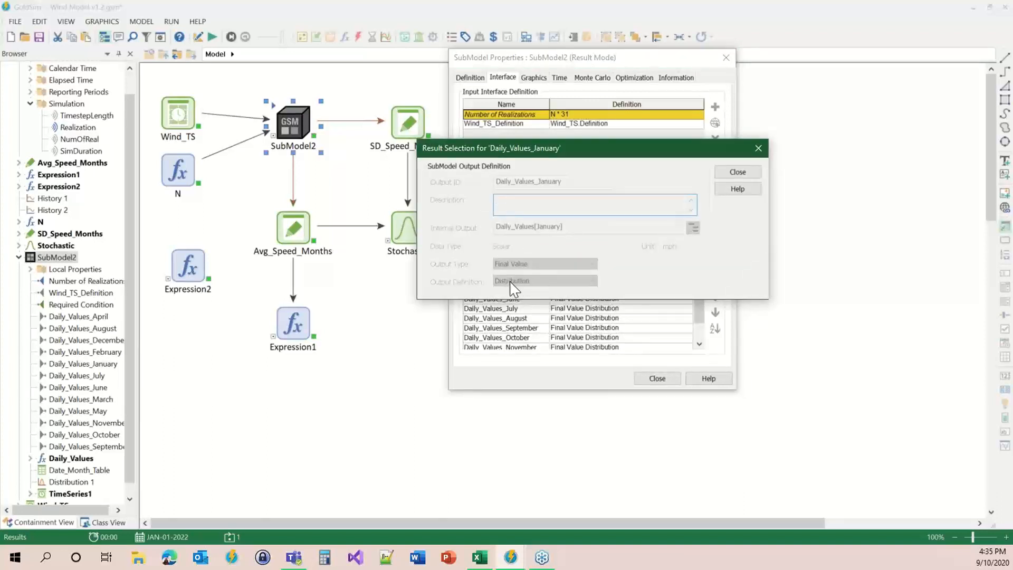
left_click(734, 173)
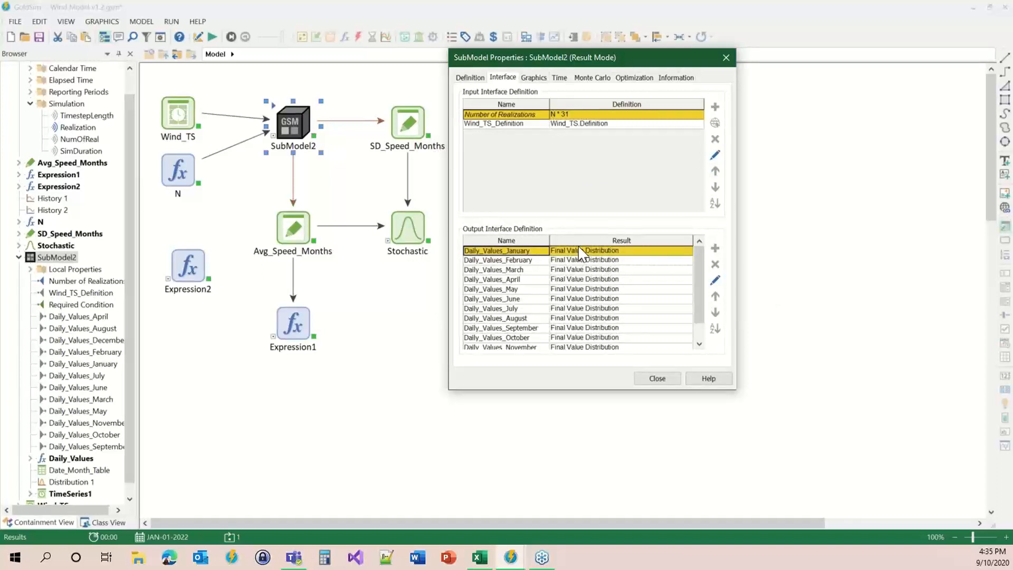
Check the result selection for Daily_Values_February, review SubModel2's remaining monthly outputs through December, and close its properties.
double_click(532, 261)
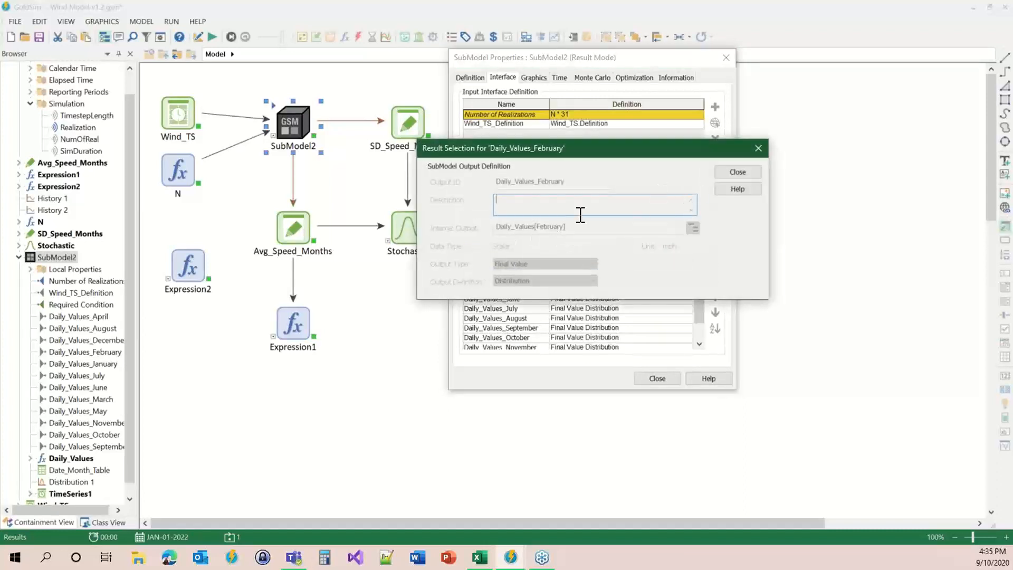
left_click(730, 174)
scroll(533, 301, "down", 1)
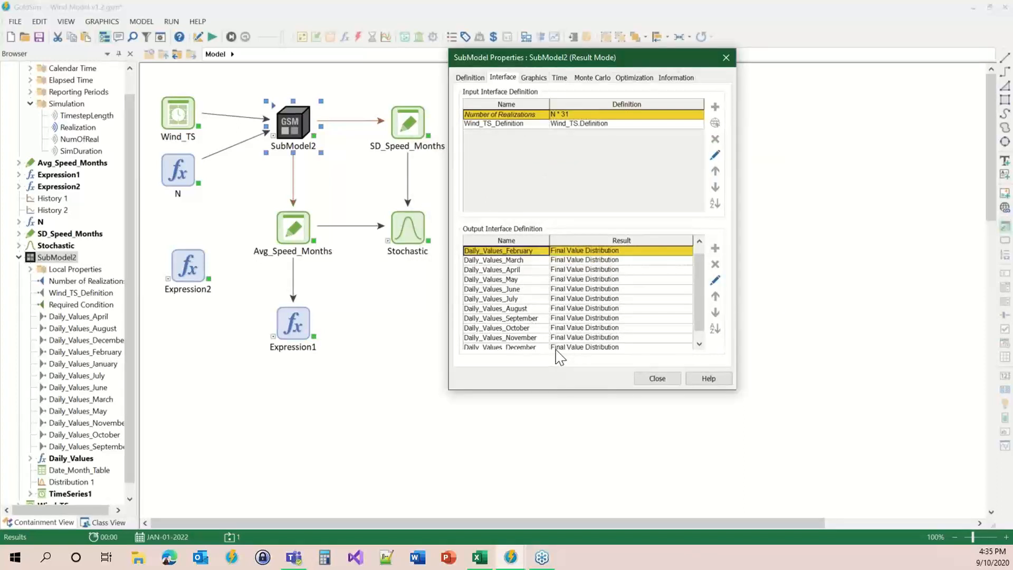
scroll(559, 358, "down", 1)
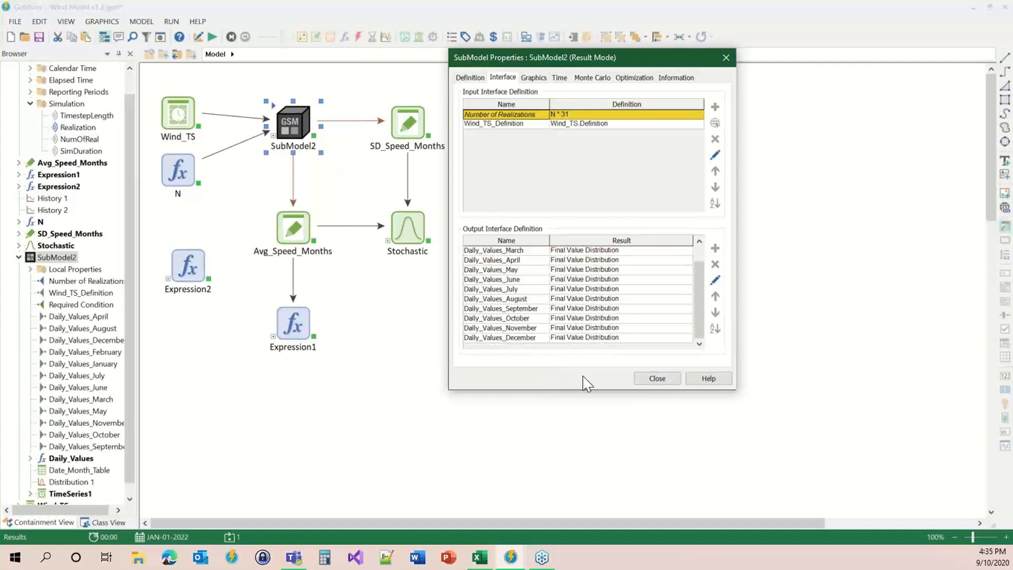
left_click(657, 379)
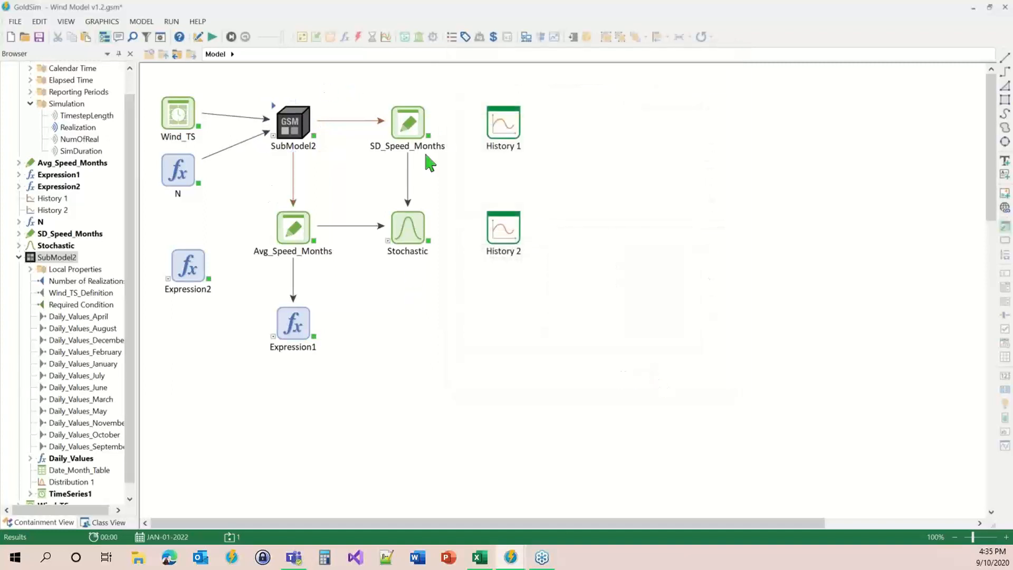
Examine the monthly PDF_SD expressions in the SD_Speed_Months vector and close its properties.
double_click(411, 122)
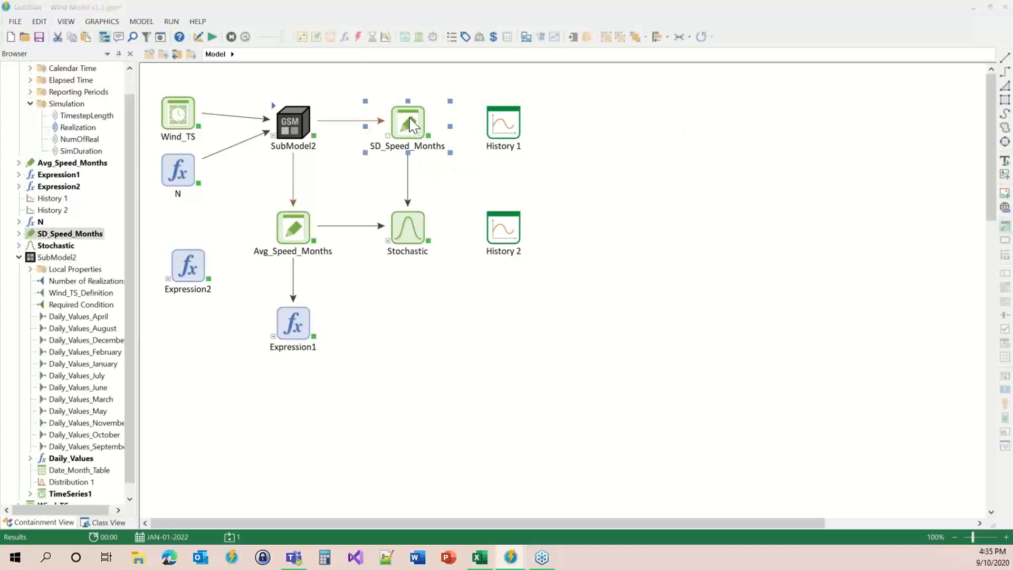
left_click_drag(400, 138, 506, 76)
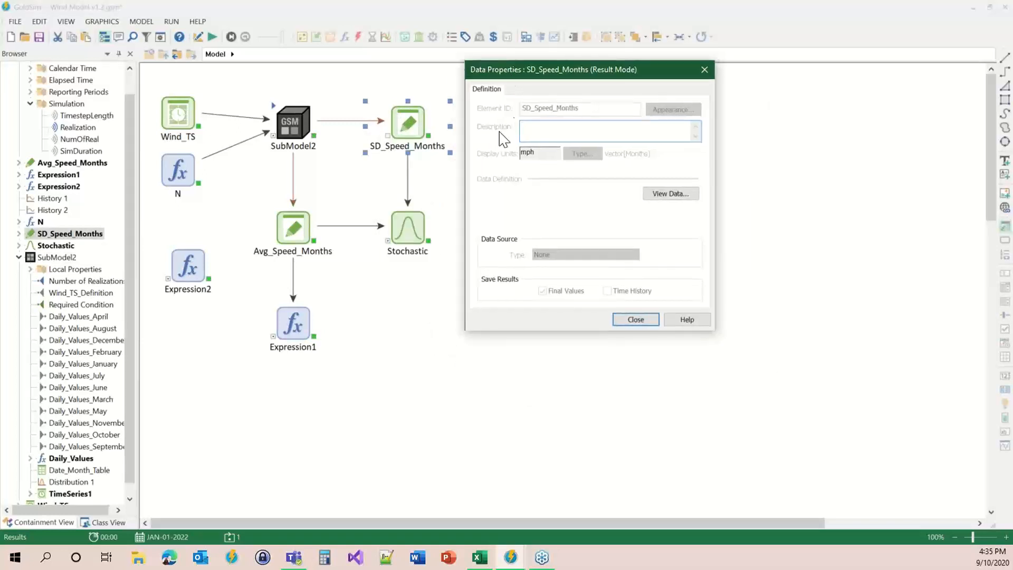
left_click(664, 192)
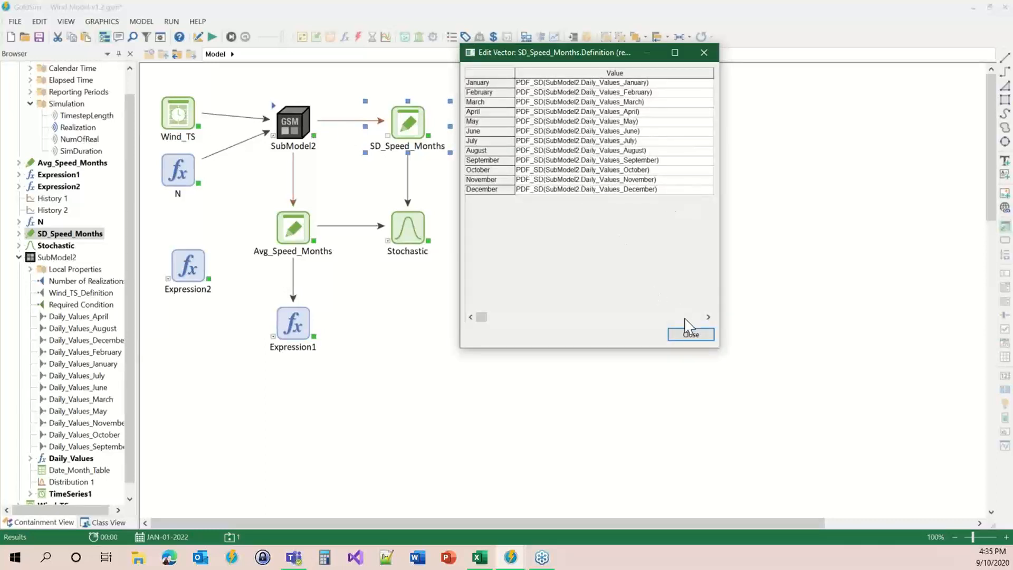
left_click(690, 334)
left_click(637, 323)
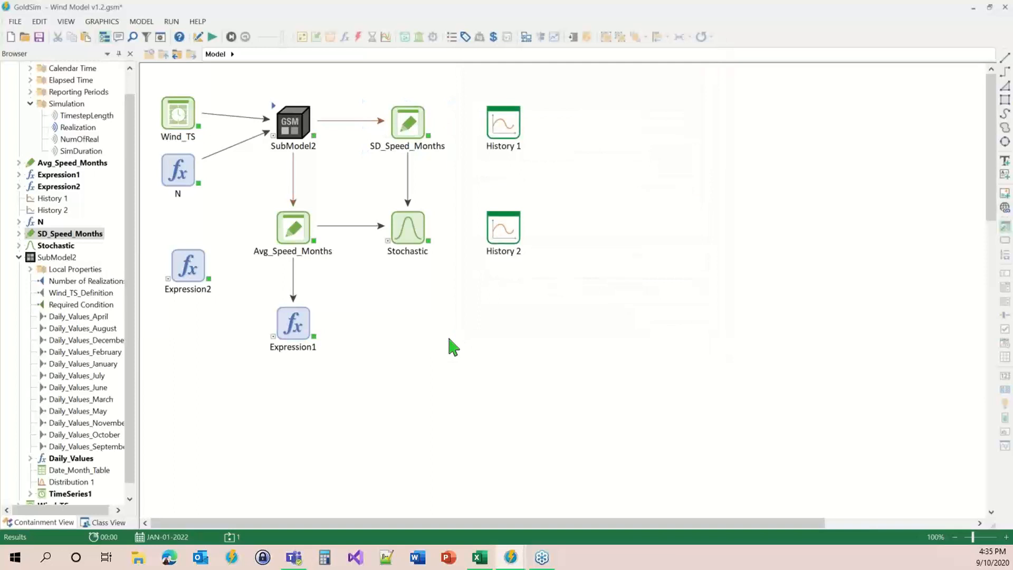
Open the Avg_Speed_Months vector and examine its monthly PDF_Mean expressions, including the January and February entries.
double_click(291, 228)
left_click_drag(561, 136, 677, 67)
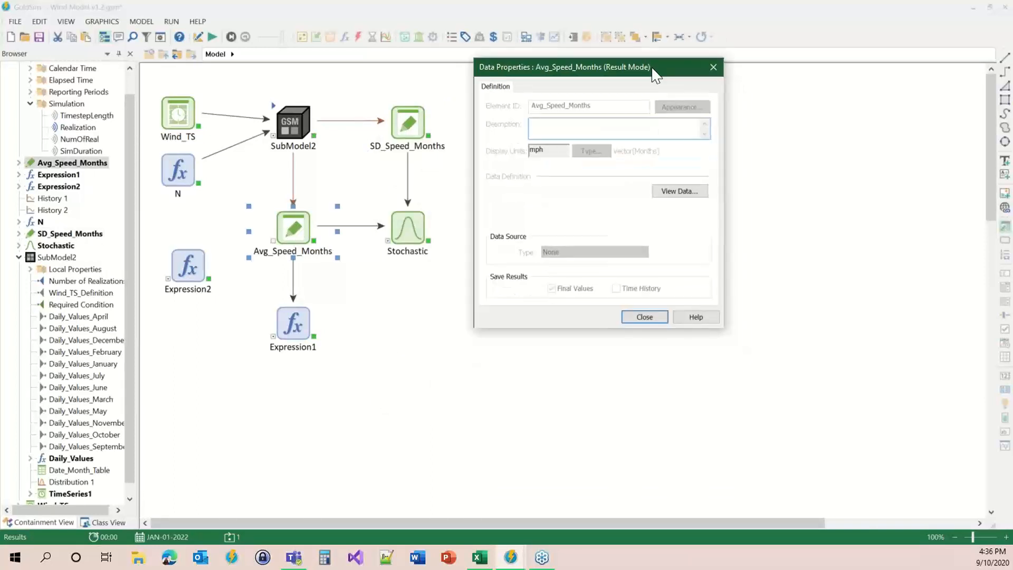
left_click(680, 192)
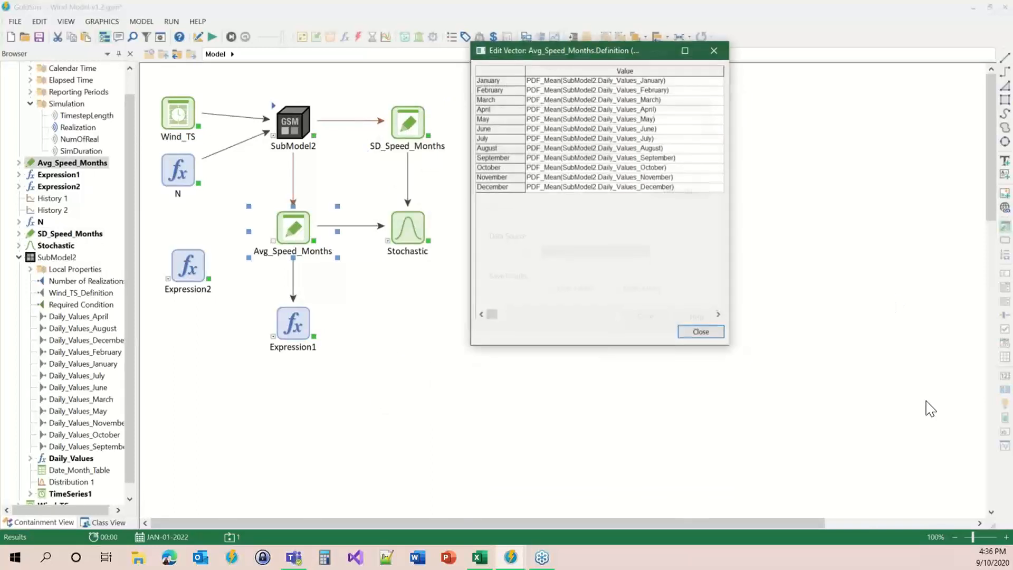
left_click(579, 70)
left_click(564, 91)
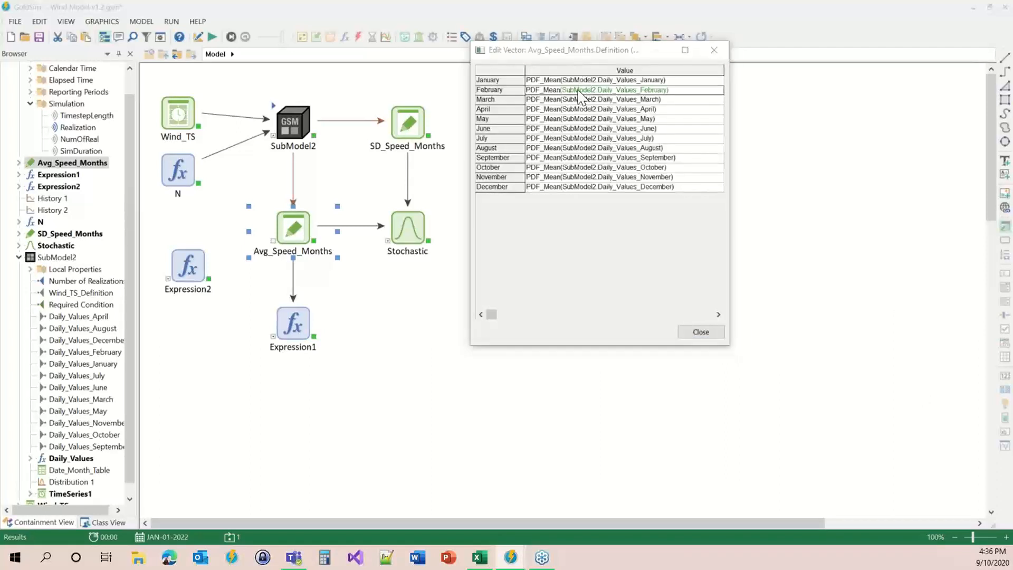
left_click(591, 81)
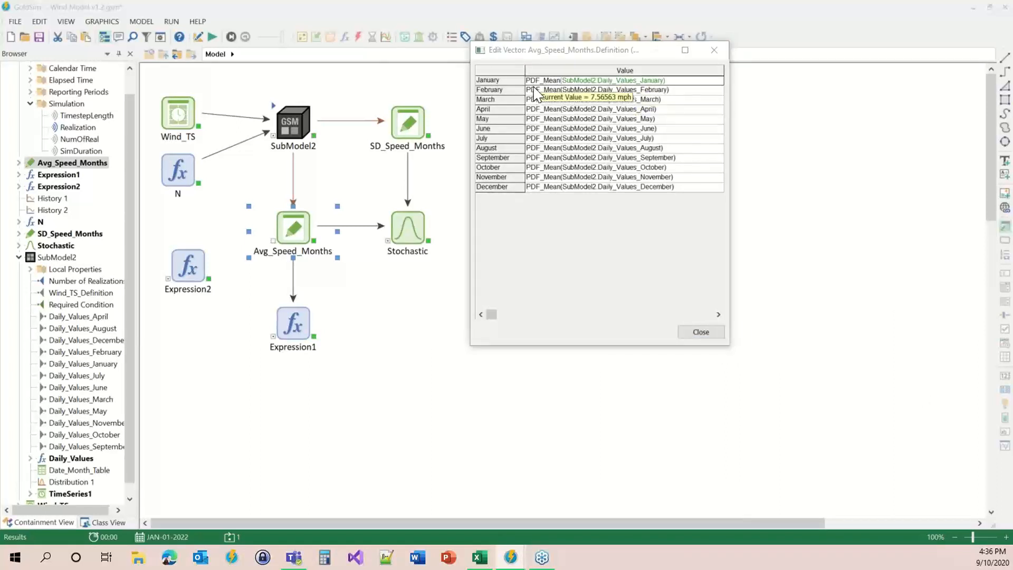
mouse_move(545, 92)
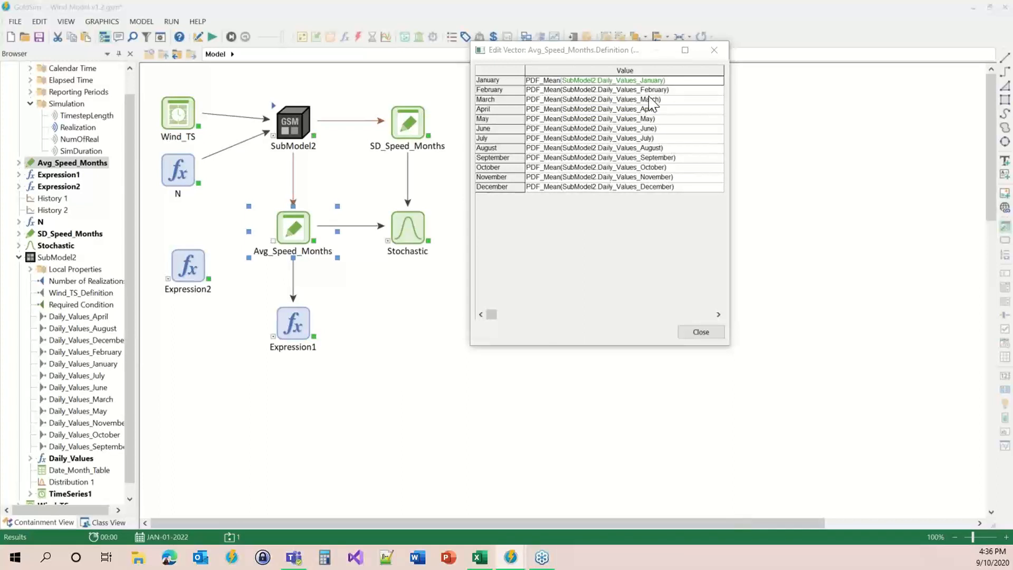
key("Return")
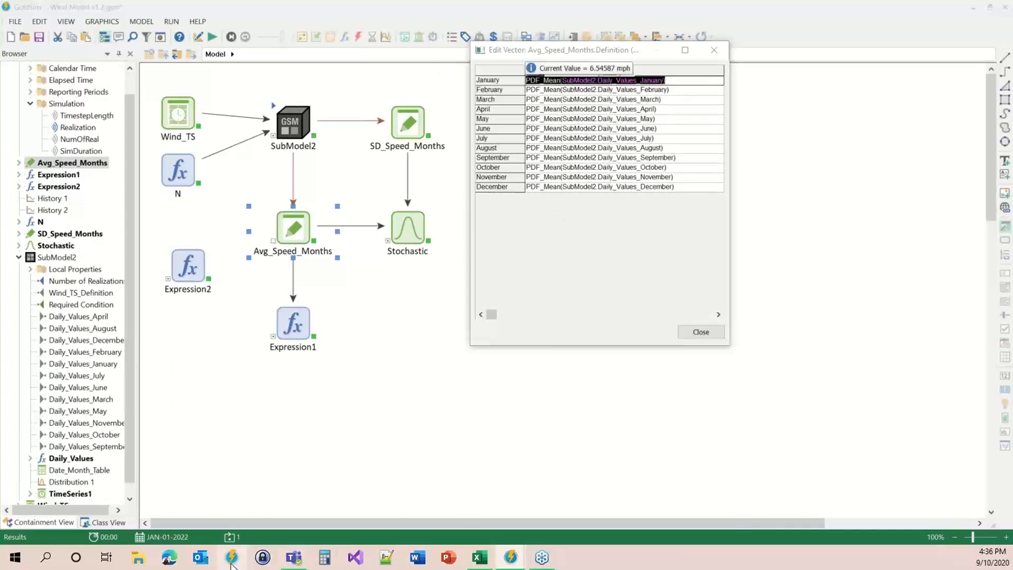
Switch to Excel and review the month names and generated PDF_SD expressions on Sheet3.
left_click(486, 560)
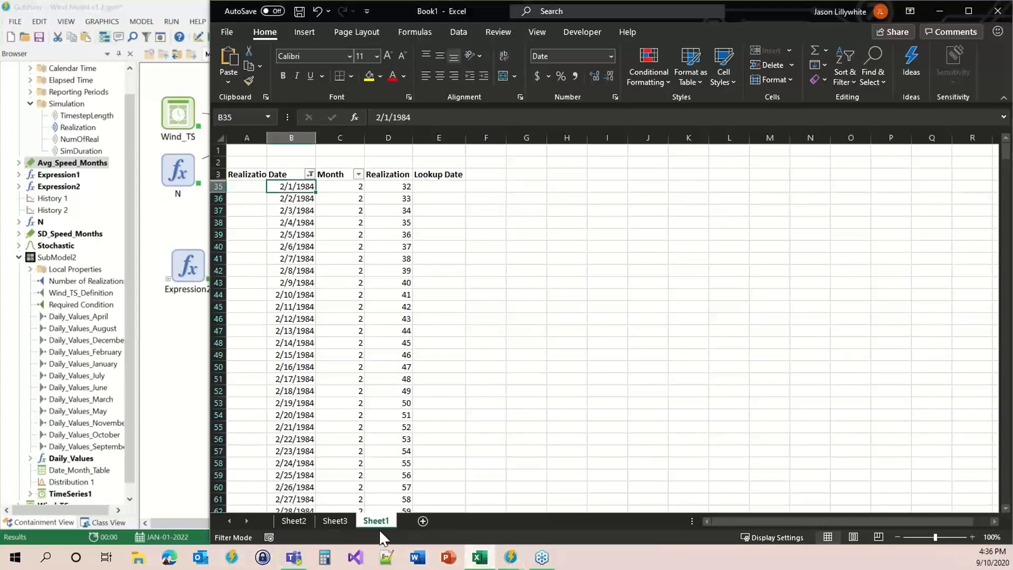
left_click(335, 521)
left_click(554, 222)
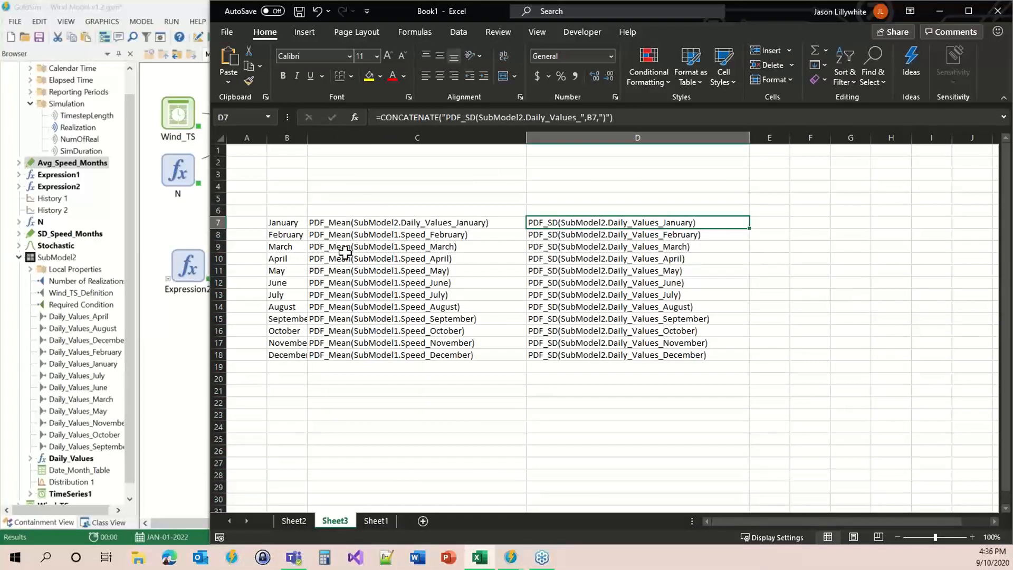
left_click_drag(278, 222, 297, 356)
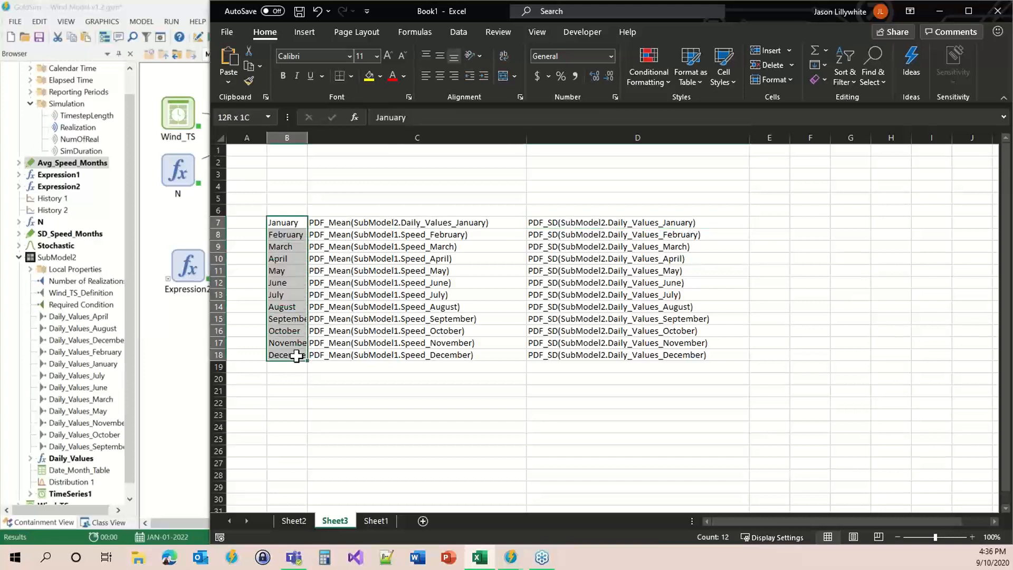
left_click(554, 234)
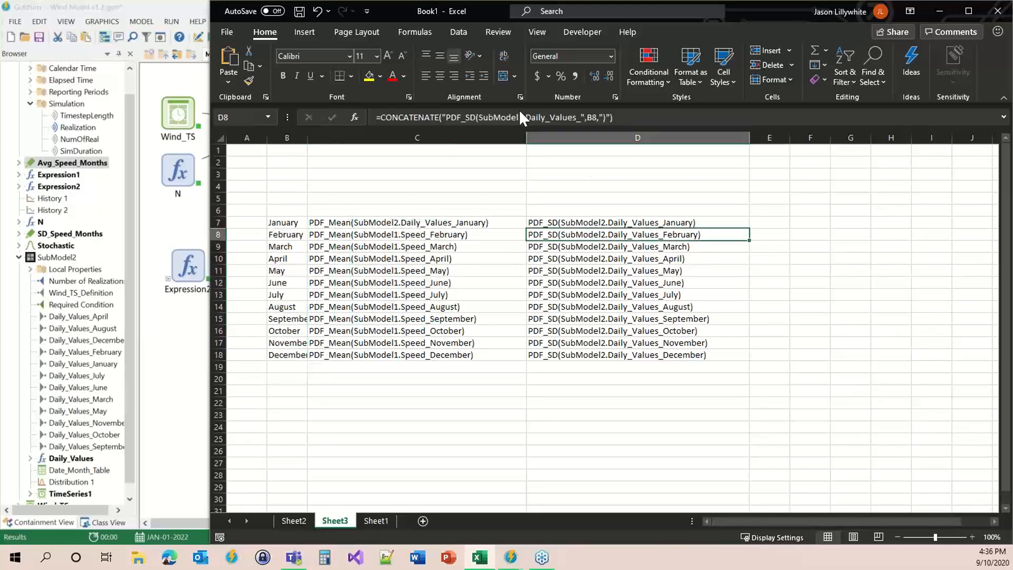
Examine how the CONCATENATE formula in D8 combines the PDF_SD text, month name in B8 and closing parenthesis.
left_click(661, 118)
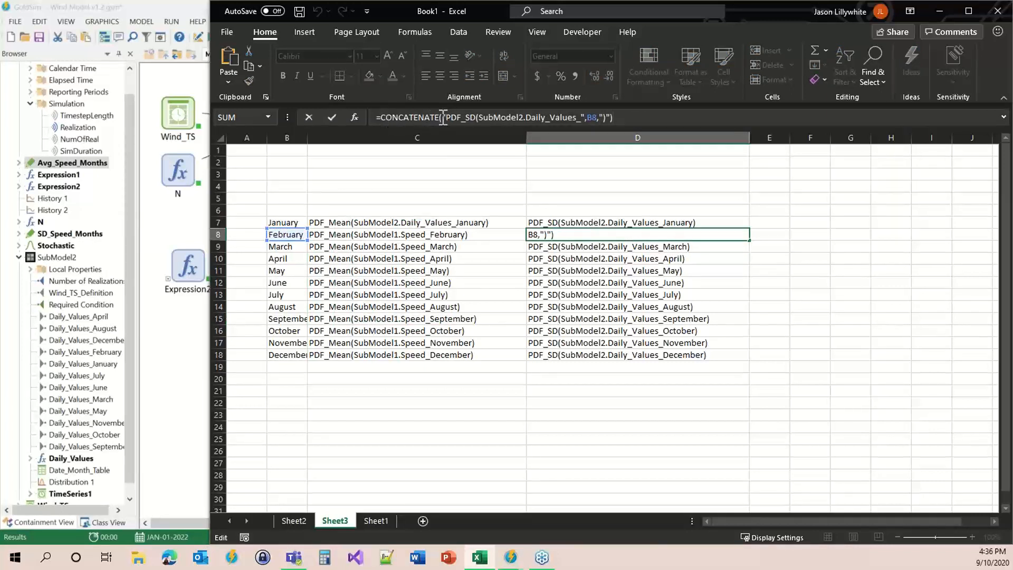
left_click_drag(443, 117, 583, 118)
left_click(588, 118)
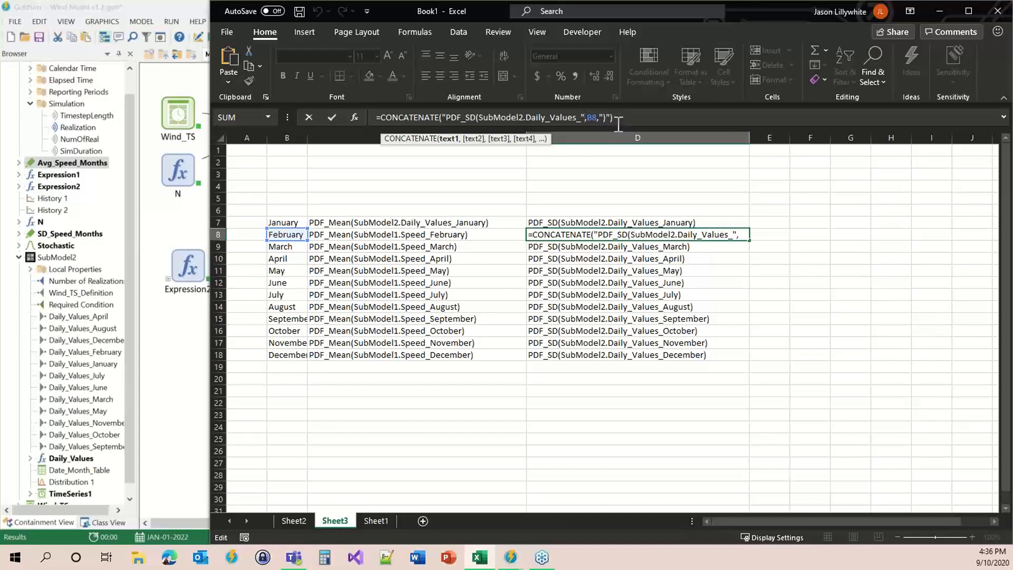
left_click(616, 117)
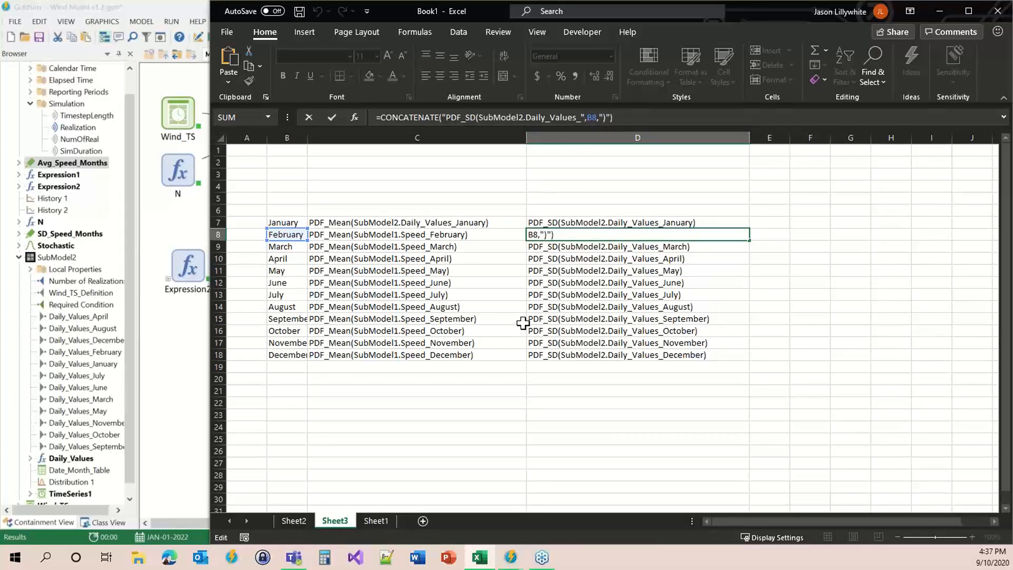
key("ctrl+Return")
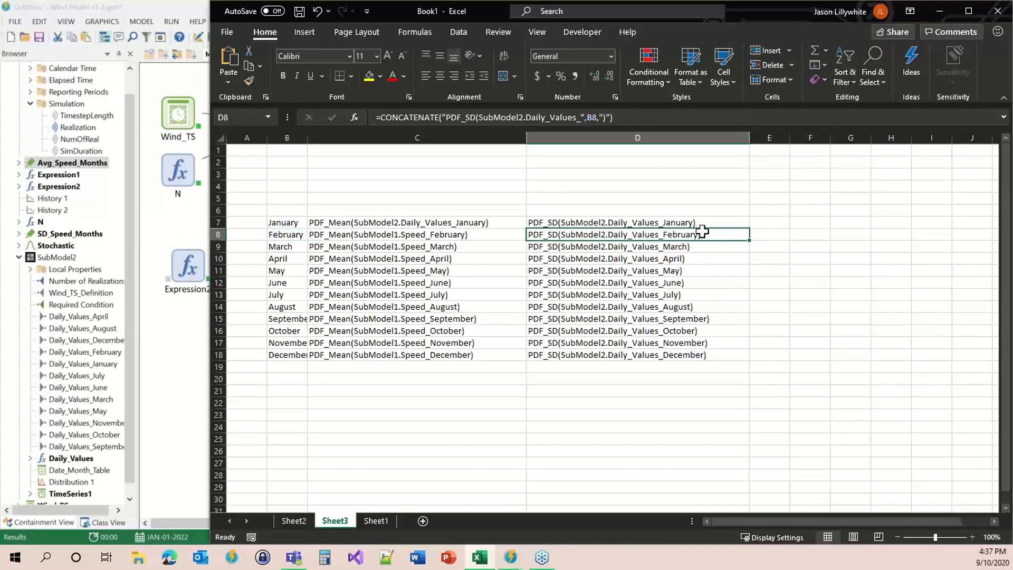
Fill the D8 formula down to D18 and copy the twelve PDF_SD expressions in D7:D18.
left_click_drag(749, 240, 750, 361)
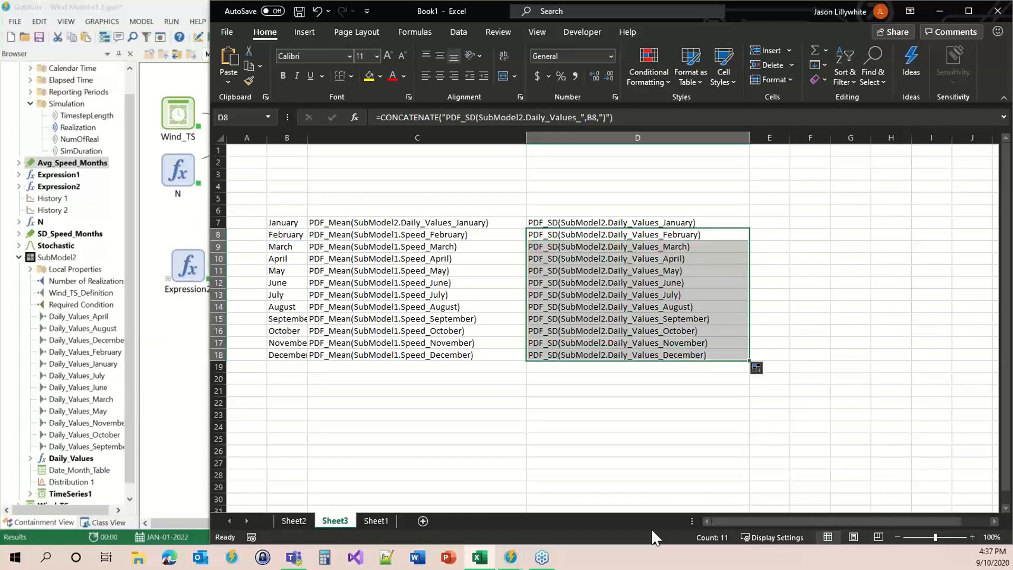
left_click_drag(615, 223, 620, 355)
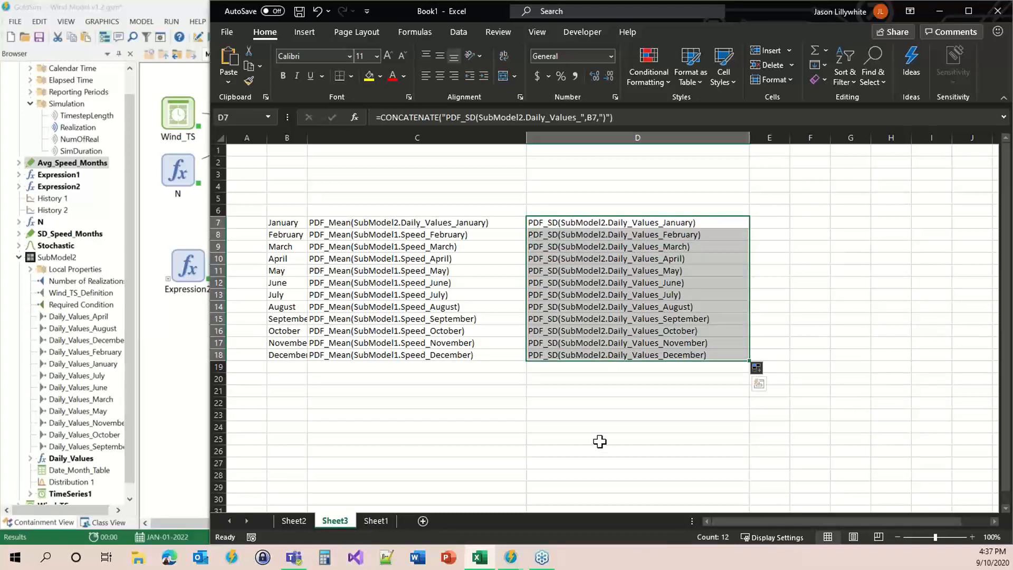
key("ctrl+c")
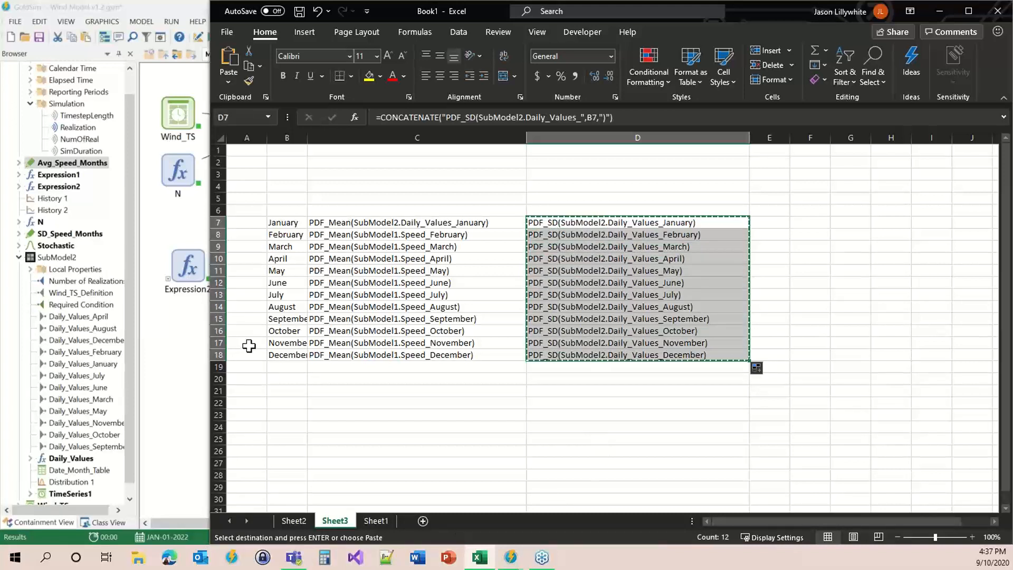
Switch back to GoldSim, close the Avg_Speed_Months vector and properties, and return the model to edit mode.
left_click(167, 326)
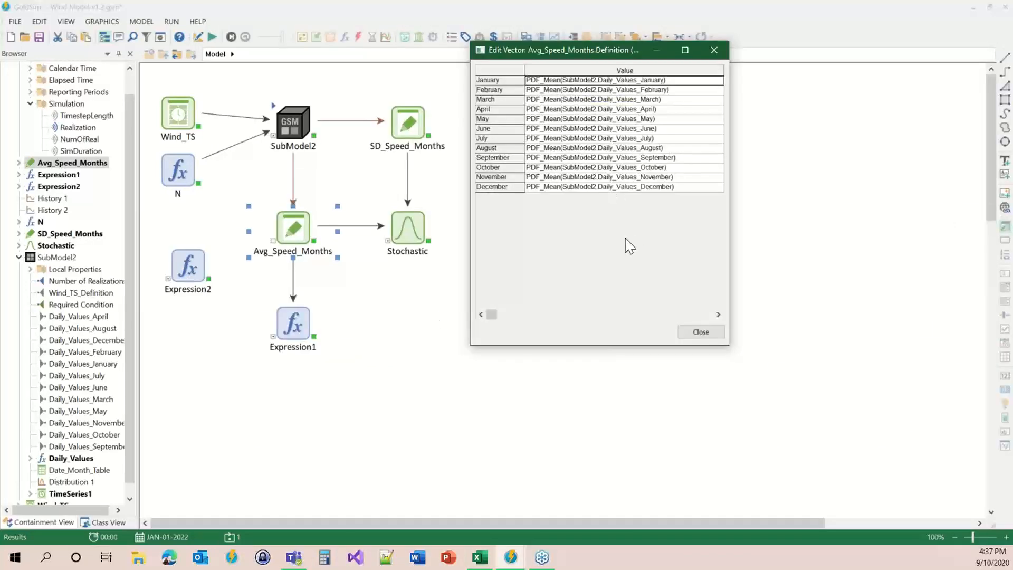
left_click(700, 332)
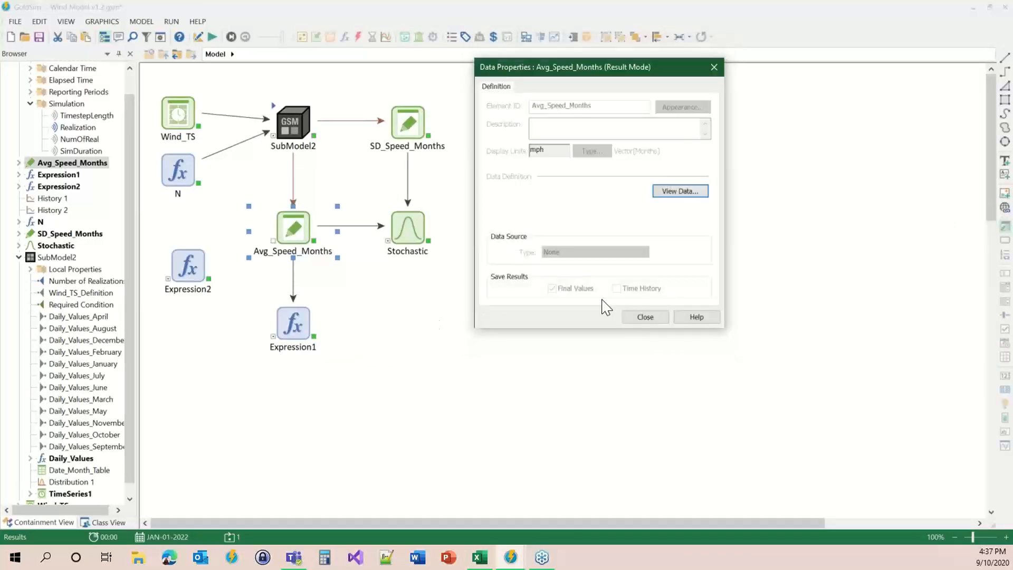
left_click(637, 316)
key("F4")
key("Return")
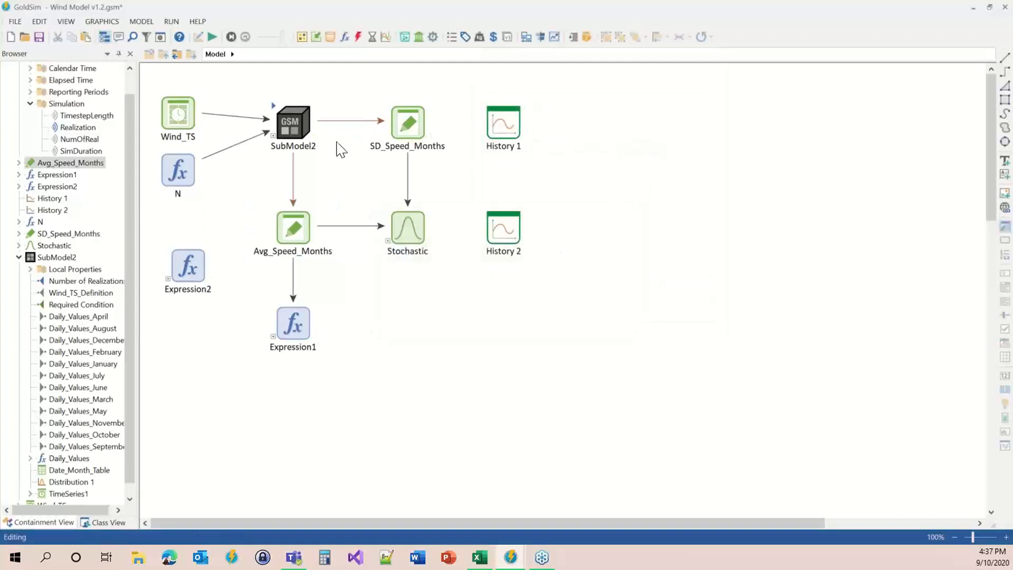
Open the SD_Speed_Months vector in edit mode, review several monthly PDF_SD entries, and accept both dialogs.
double_click(408, 122)
left_click(587, 268)
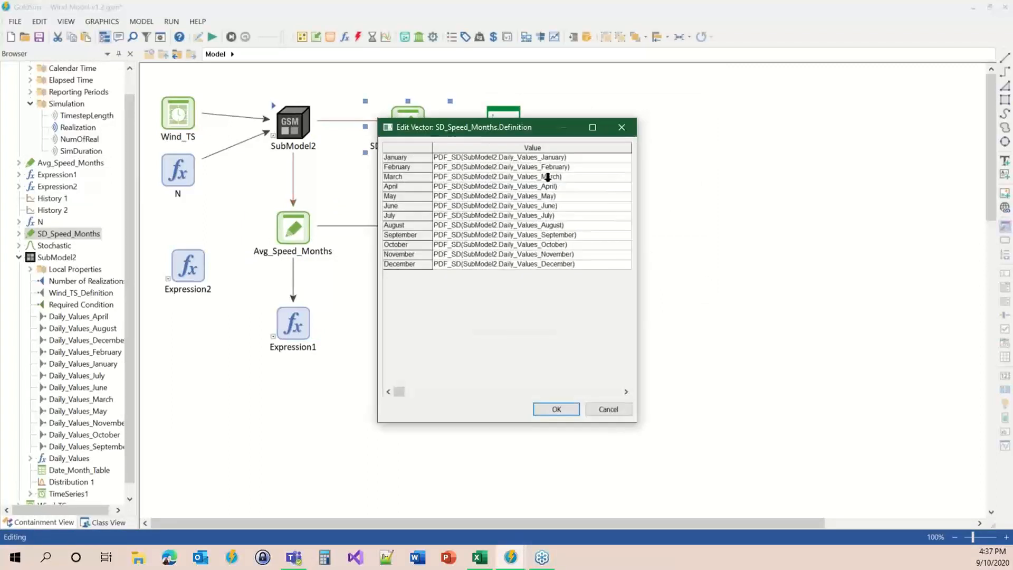
left_click(480, 157)
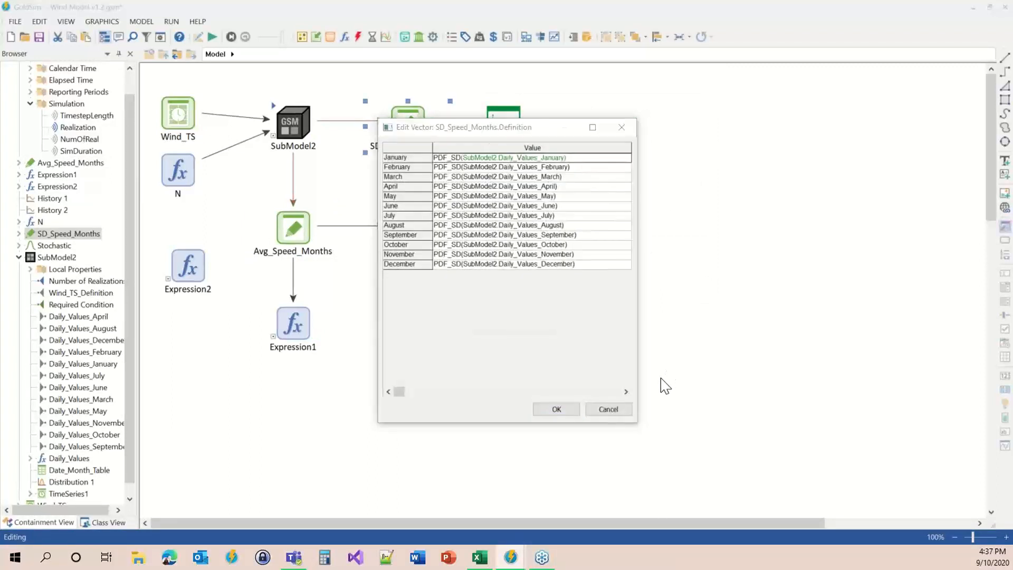
left_click(511, 197)
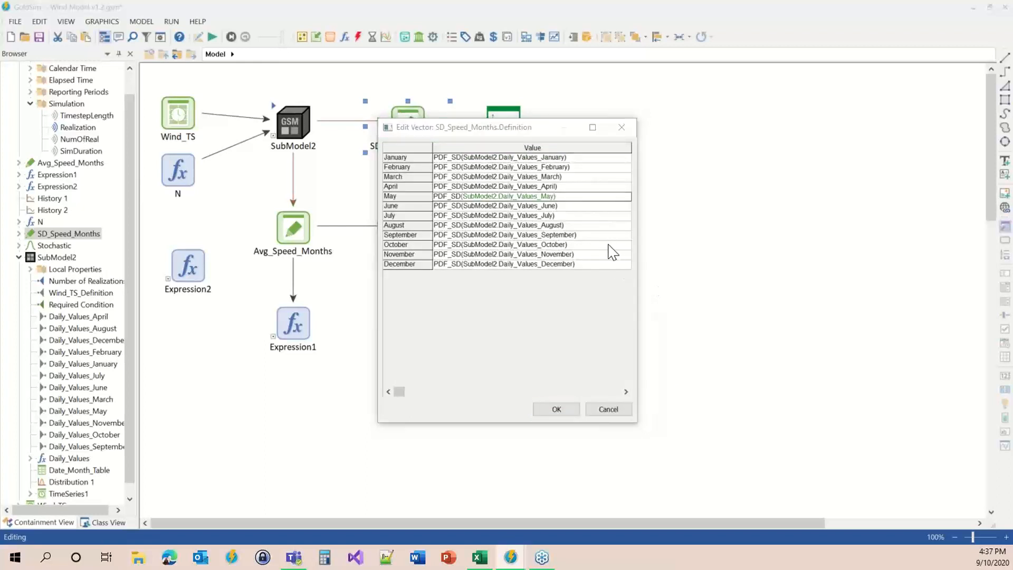
left_click(586, 255)
left_click(541, 233)
left_click(571, 166)
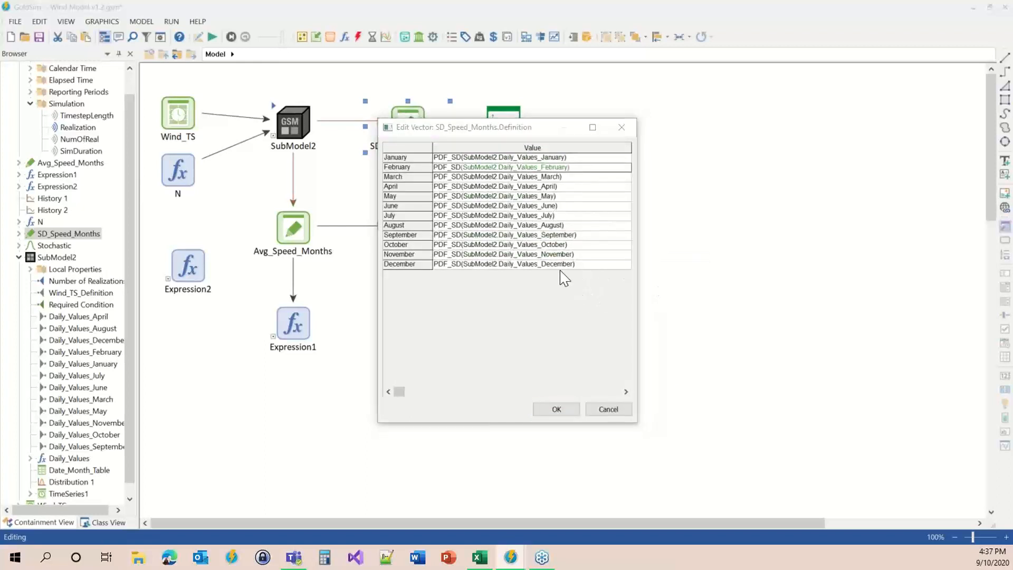
left_click(554, 409)
left_click(503, 394)
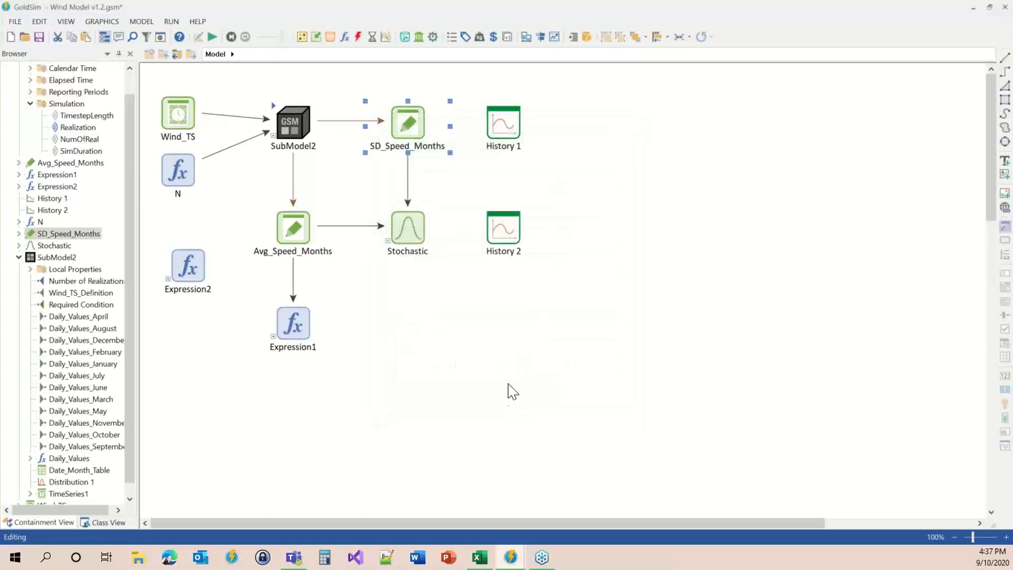
Check the equation defined in Expression2 and accept its properties.
mouse_move(360, 142)
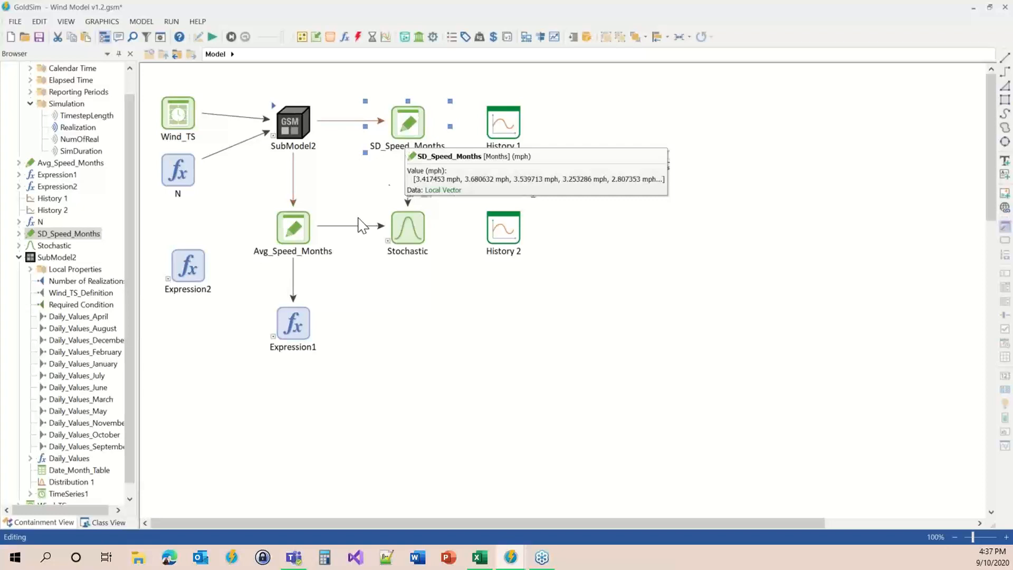
double_click(179, 267)
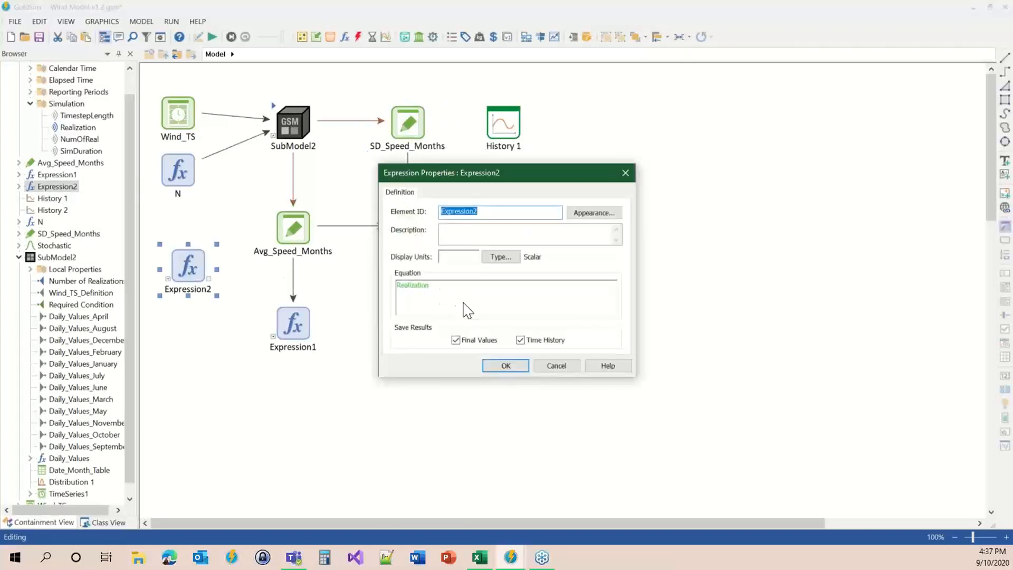
key("Return")
Insert a new Expression element below Stochastic and set its output to a Vector (1D-Array) with Months row labels.
right_click(427, 297)
mouse_move(501, 304)
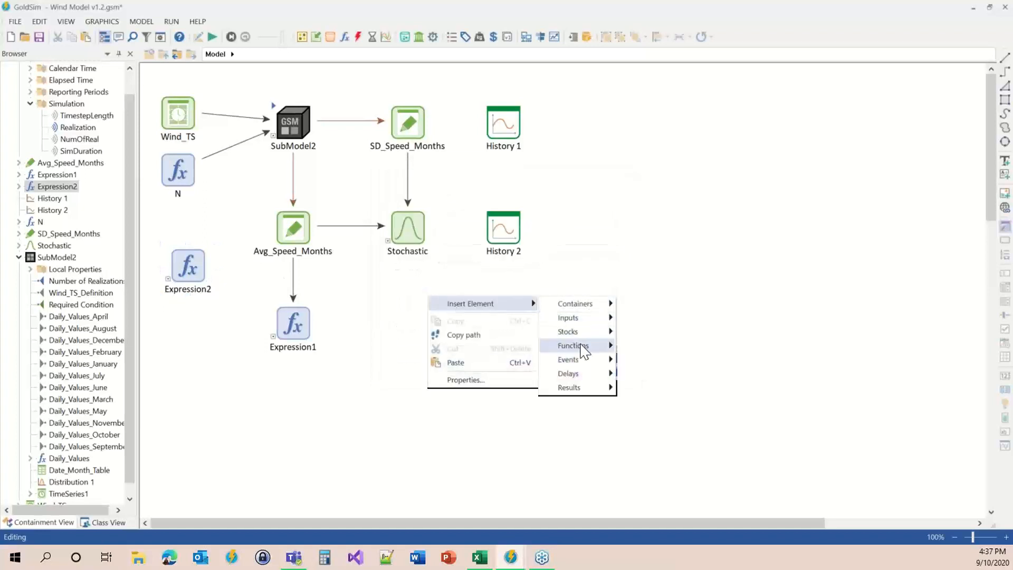
mouse_move(572, 345)
left_click(635, 141)
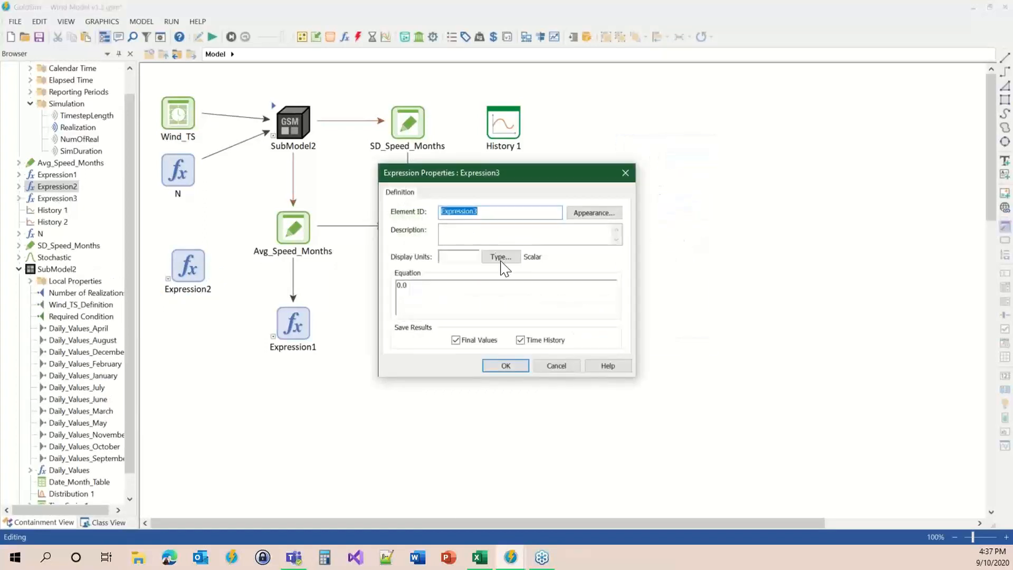
left_click(498, 255)
left_click(492, 275)
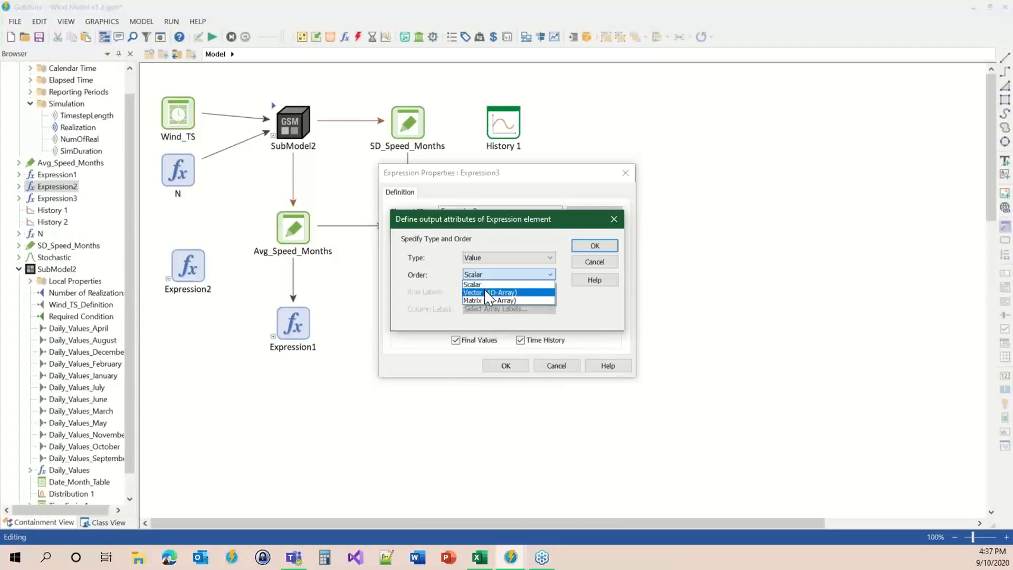
left_click(488, 291)
left_click(490, 292)
left_click(486, 325)
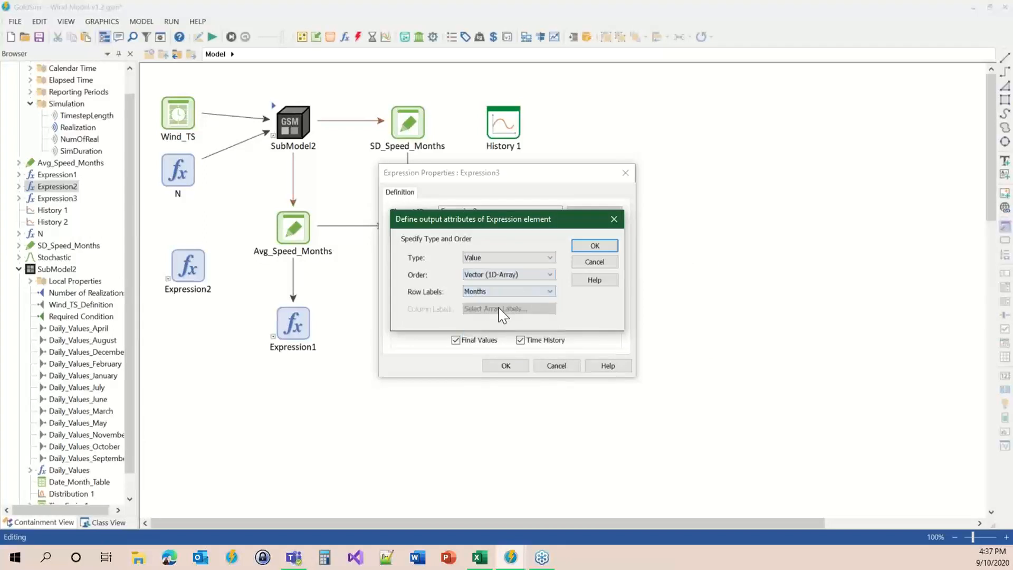
left_click(595, 246)
Try a vector() equation in the new expression, clear it and cancel the element.
left_click_drag(500, 173, 669, 103)
left_click(607, 216)
type("v")
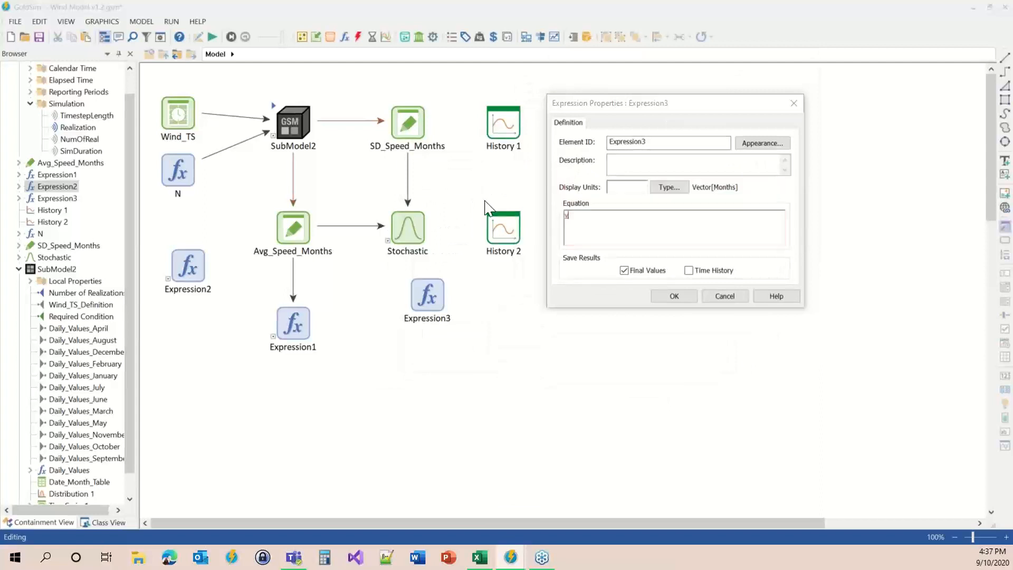
type("ector()")
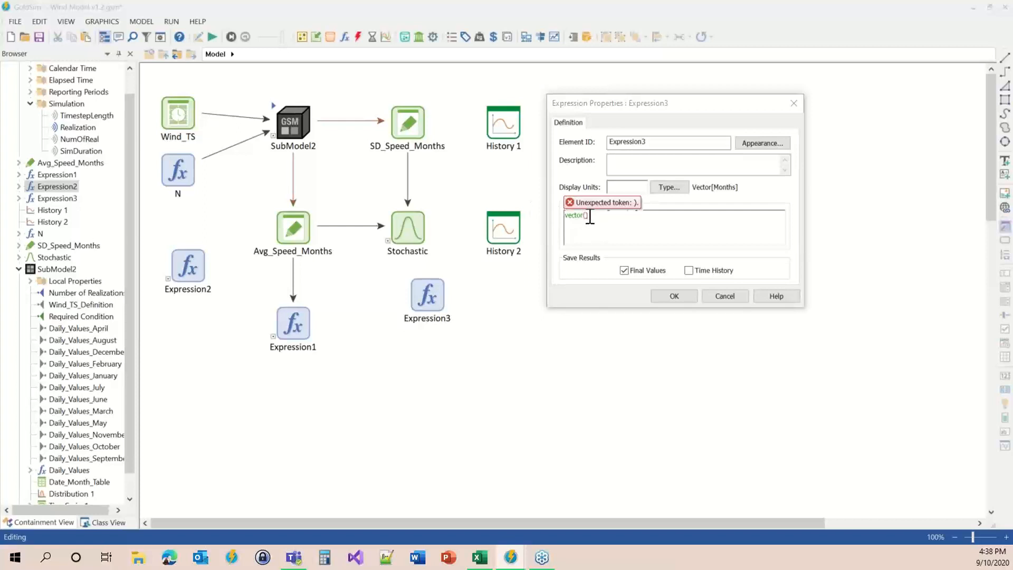
left_click_drag(588, 218, 525, 219)
key("Delete")
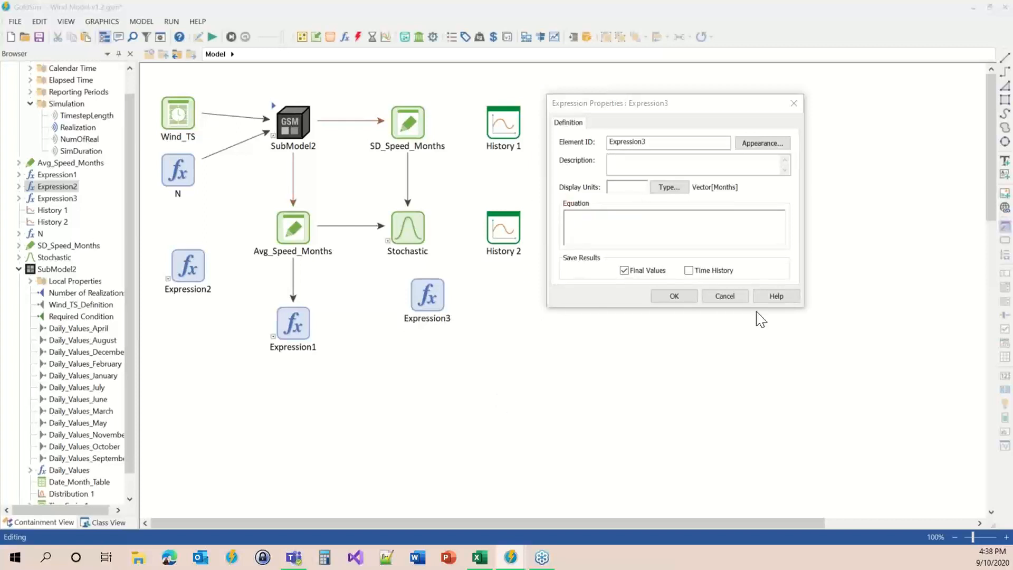
left_click(731, 298)
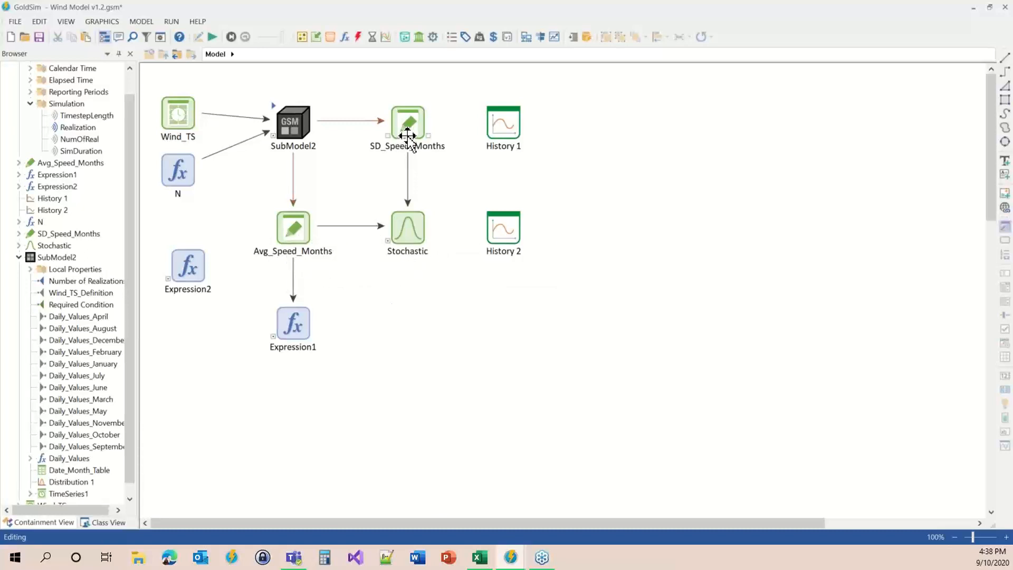
Review the Stochastic element's log-normal distribution as PDF and CDF, and close the distribution editor.
double_click(401, 222)
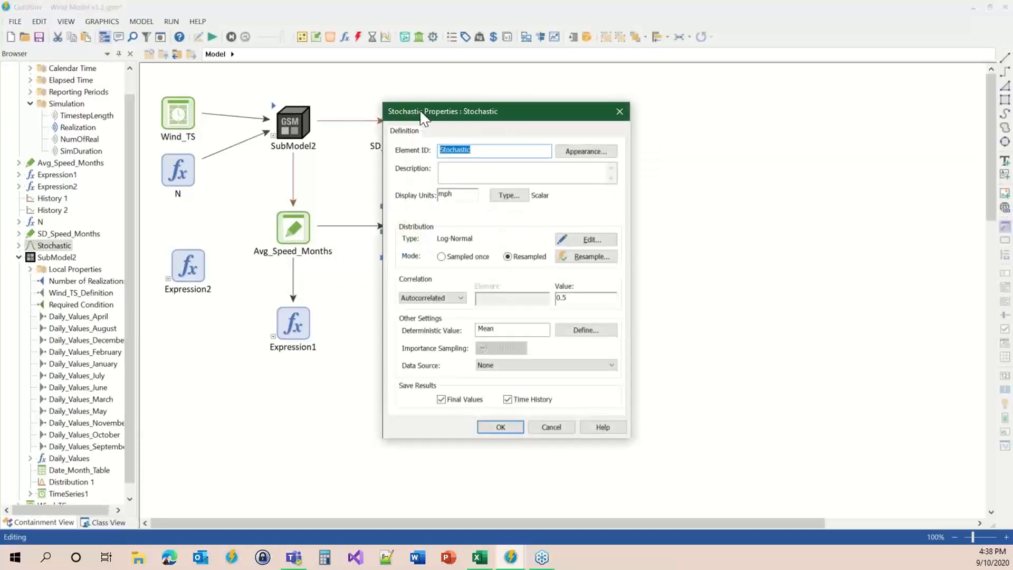
left_click_drag(422, 112, 503, 70)
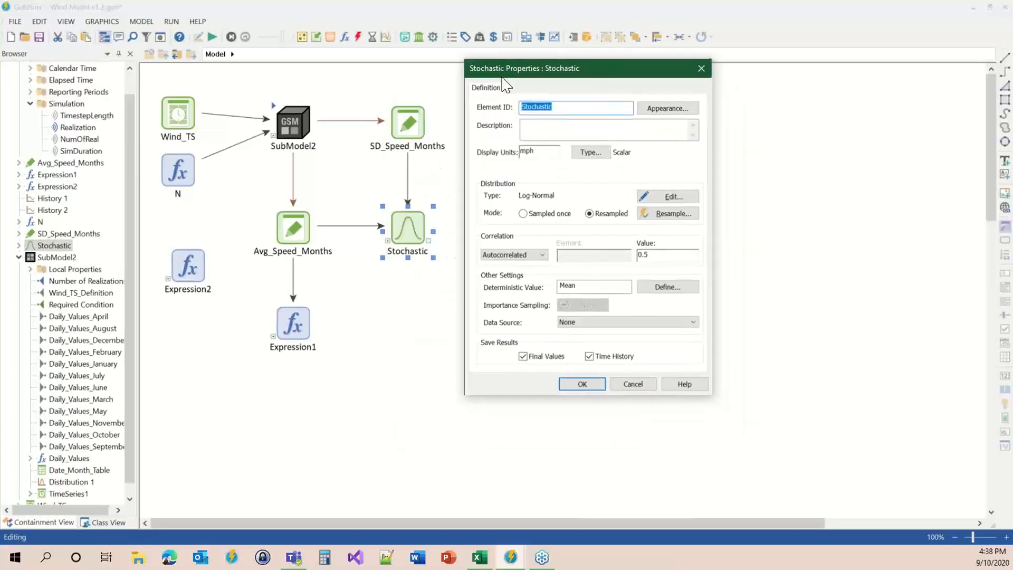
left_click(665, 200)
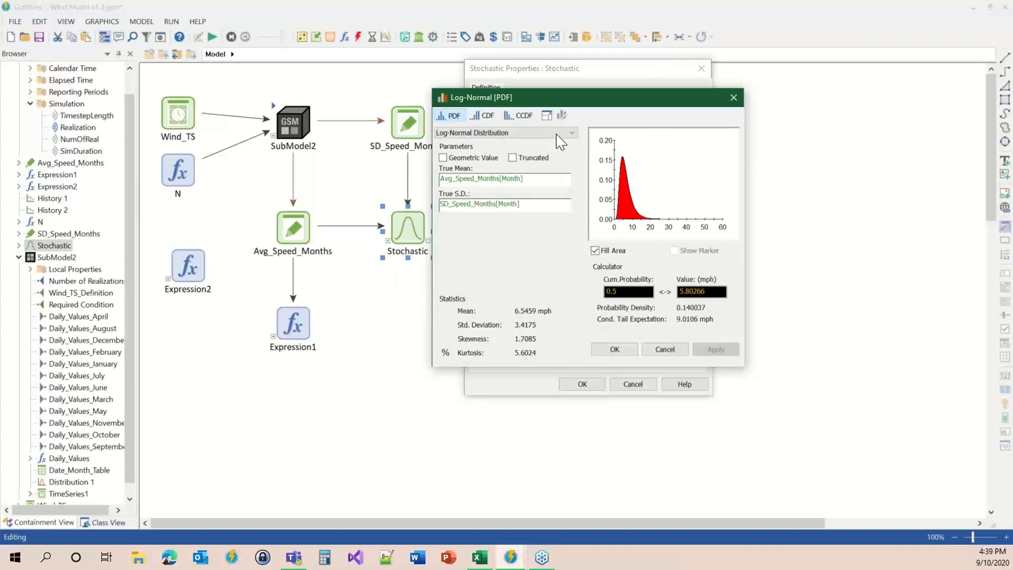
left_click(482, 116)
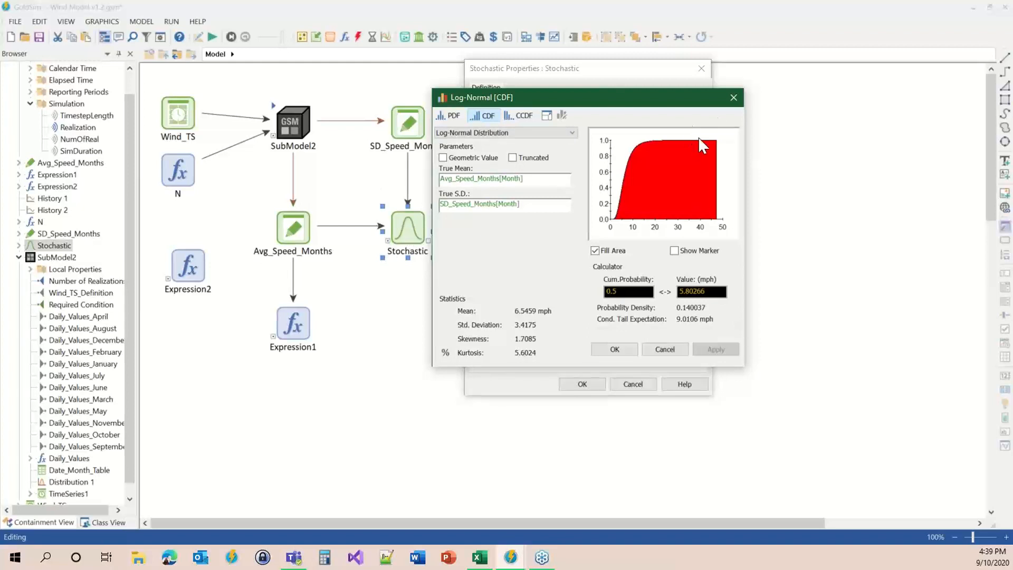
left_click(731, 104)
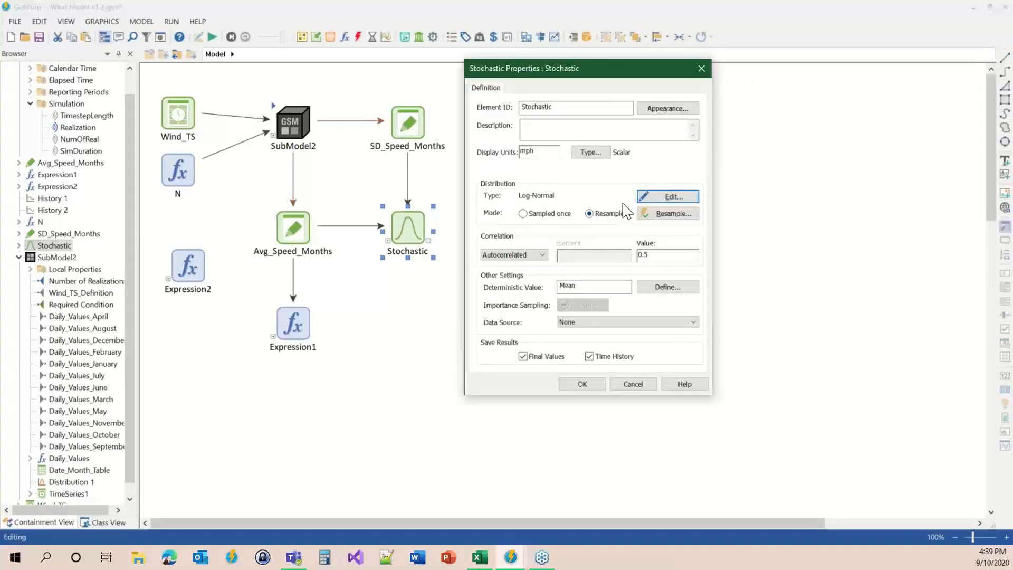
Review the distribution's True S.D. expression and the resampling trigger, and accept the Stochastic properties.
left_click(643, 197)
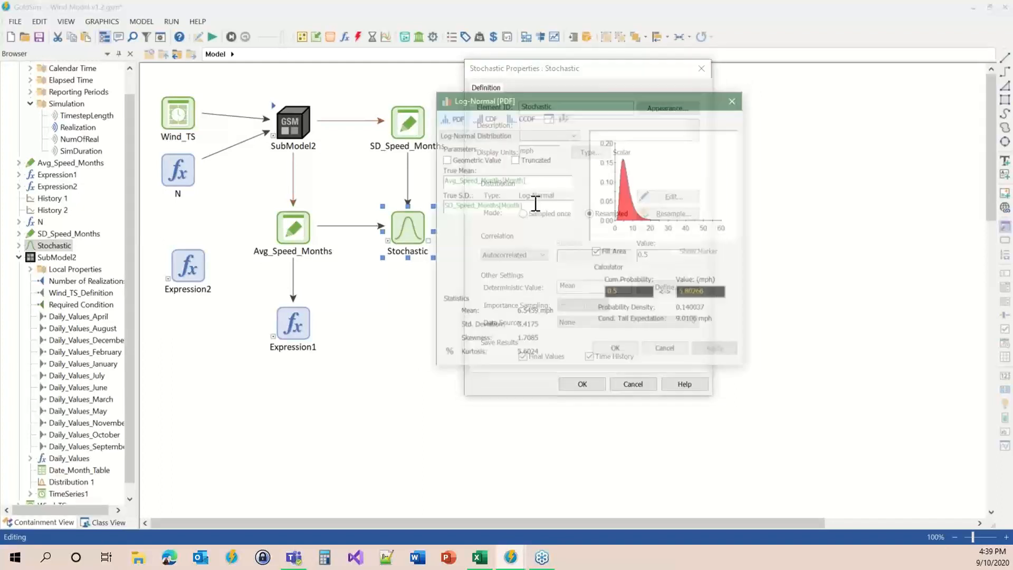
left_click(449, 206)
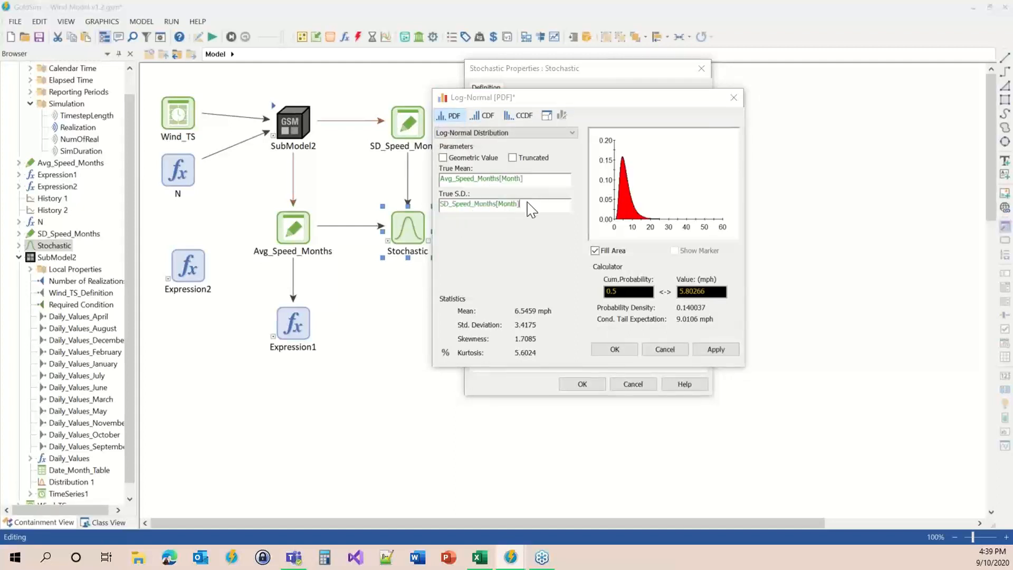
left_click(614, 349)
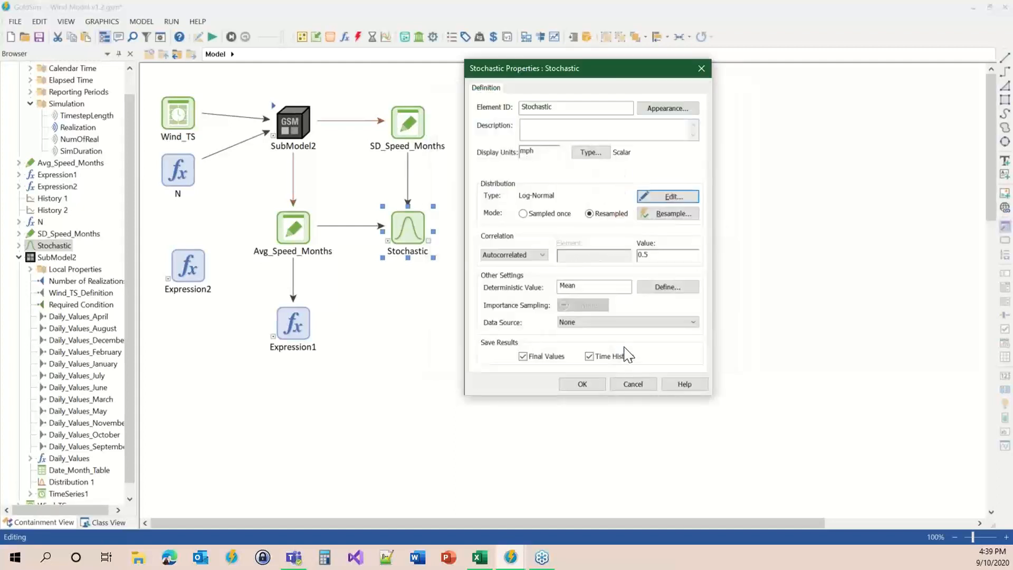
left_click(669, 214)
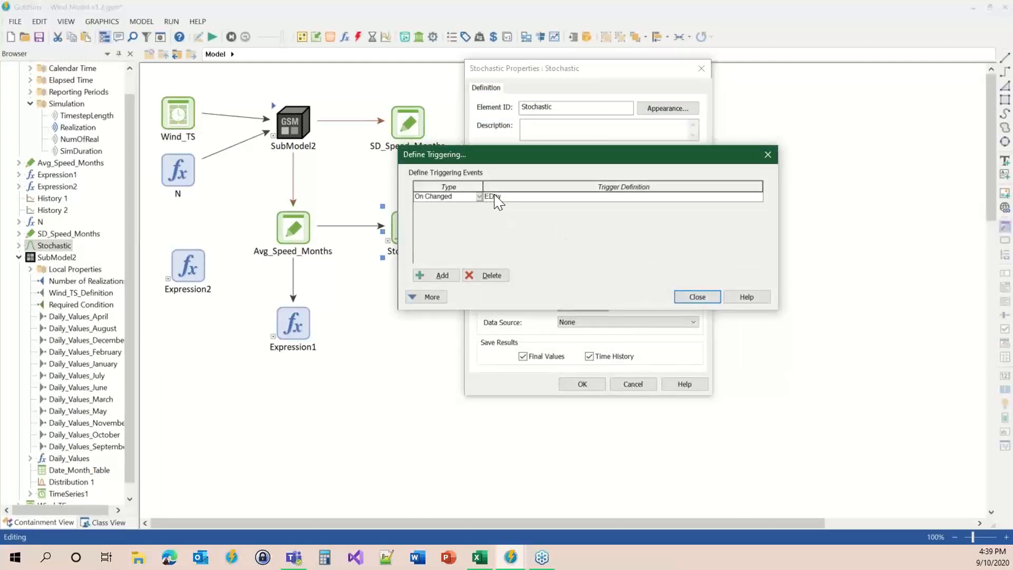
left_click(692, 296)
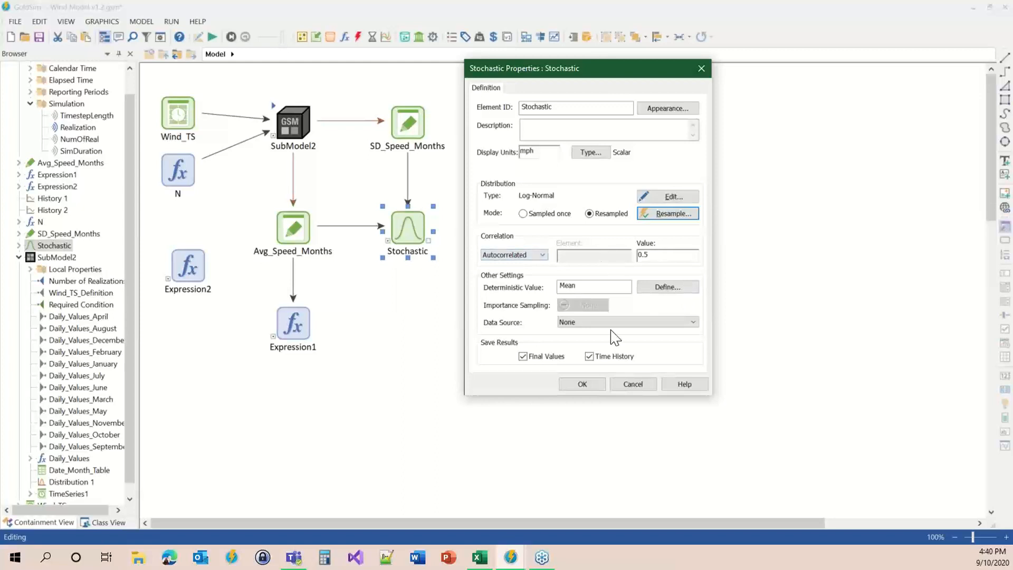
left_click(581, 384)
Run the simulation and view the resulting History 2 chart, closing it when done.
left_click(211, 37)
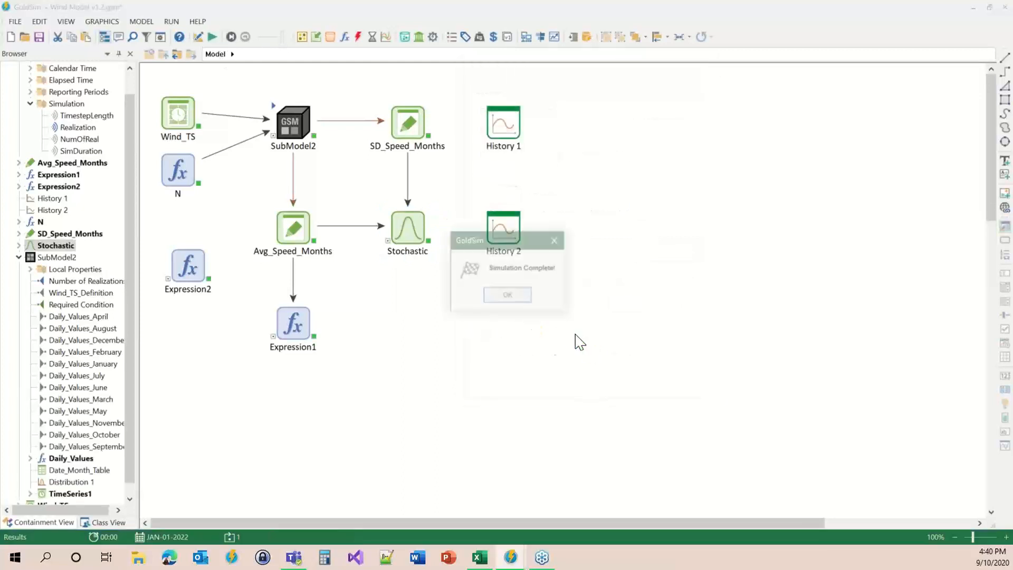
left_click(505, 294)
double_click(502, 228)
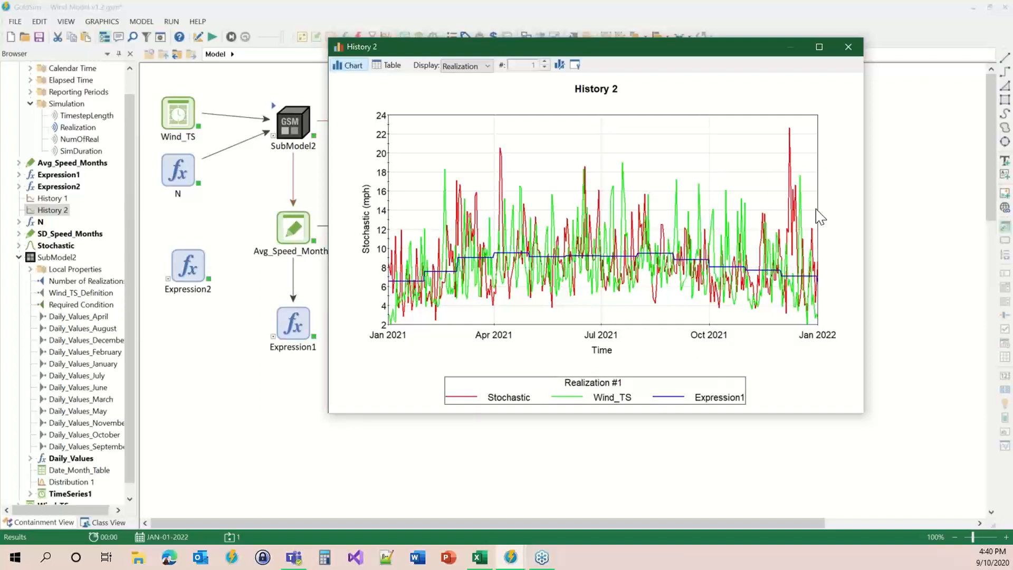
mouse_move(816, 245)
left_click(848, 47)
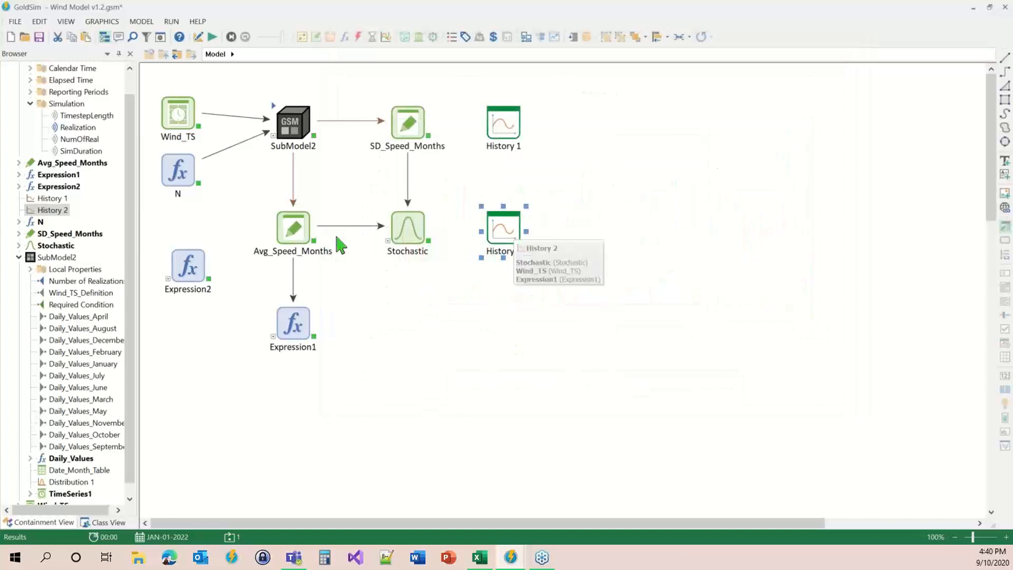
Reopen History 2, zoom in on June to July 2021 to compare Stochastic with Wind_TS, and close the chart.
mouse_move(337, 242)
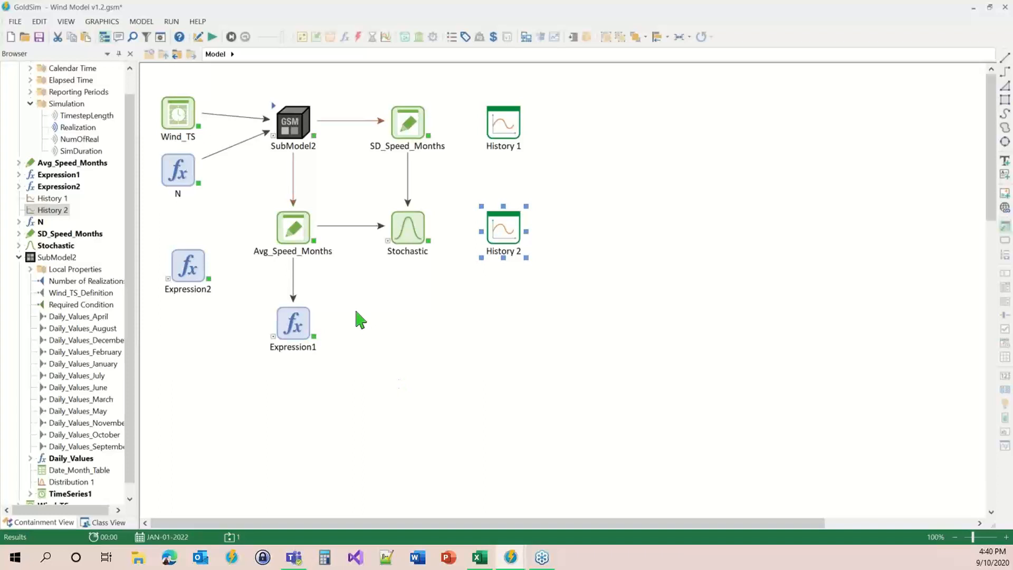
left_click(420, 311)
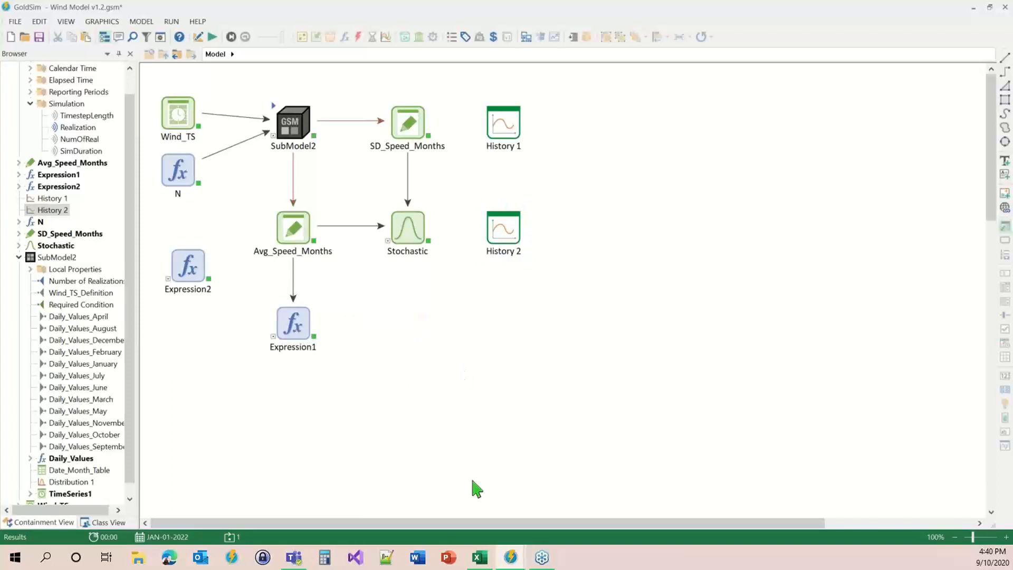
left_click(509, 227)
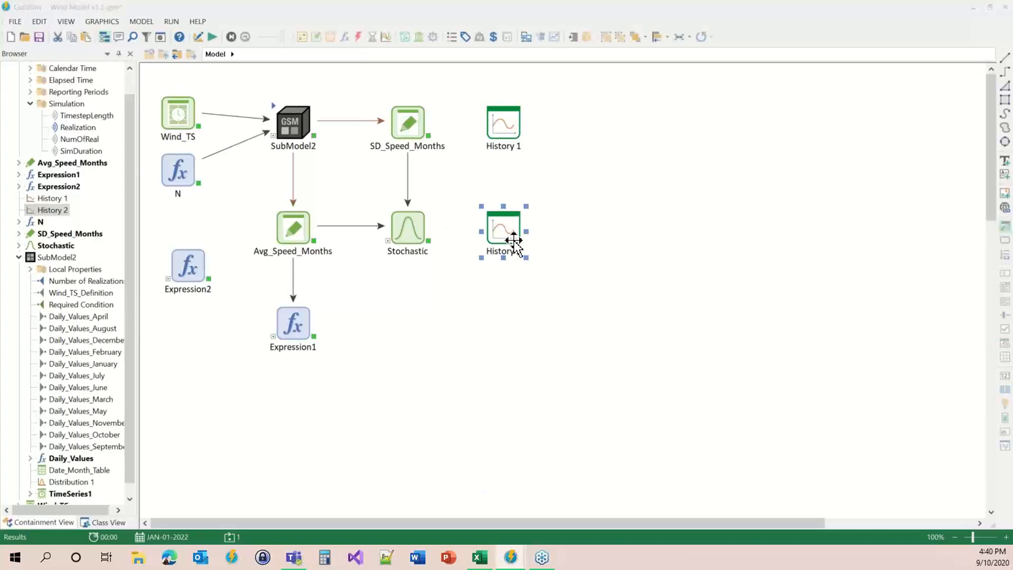
double_click(509, 227)
left_click_drag(976, 278, 457, 54)
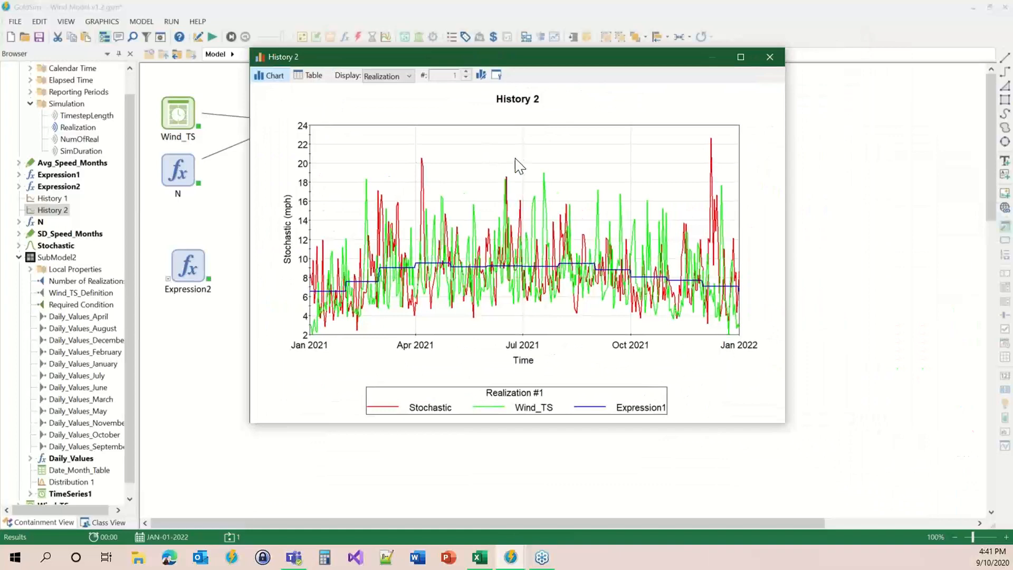
left_click_drag(495, 160, 554, 328)
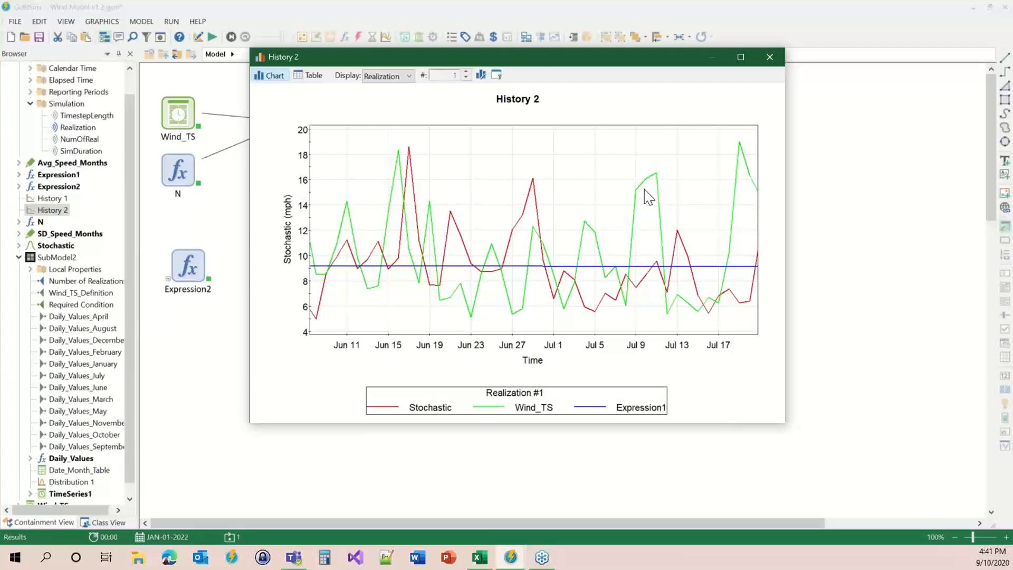
mouse_move(639, 196)
left_click(768, 58)
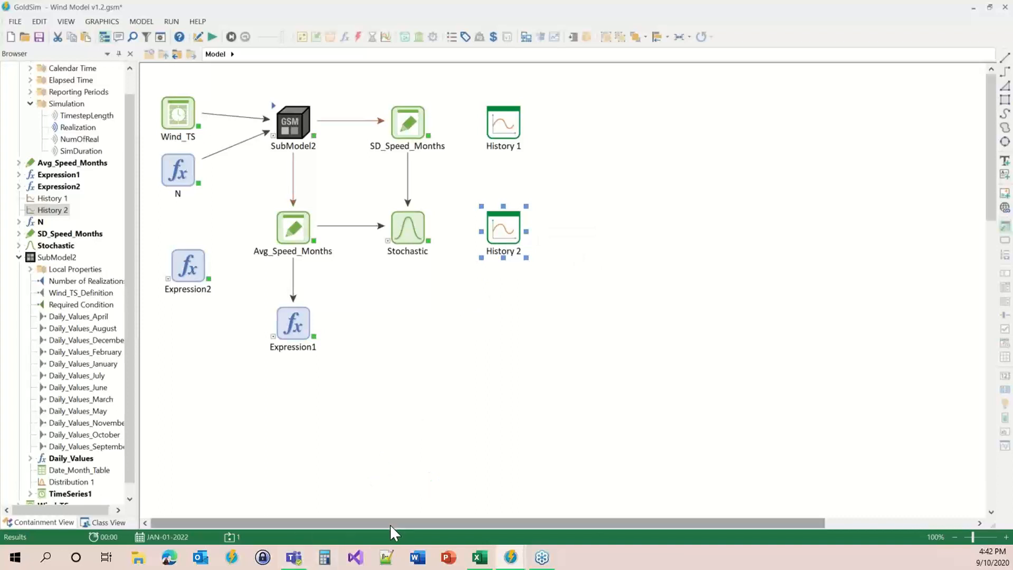
Open the History 2 chart, compare the Stochastic, Wind_TS and Expression1 series over the year, and close it.
mouse_move(507, 555)
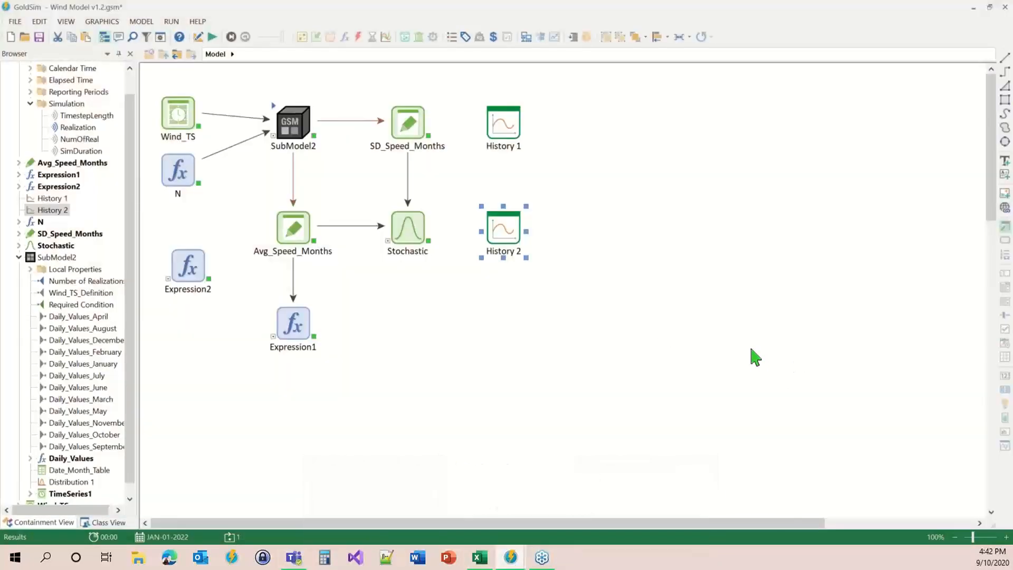
left_click(756, 358)
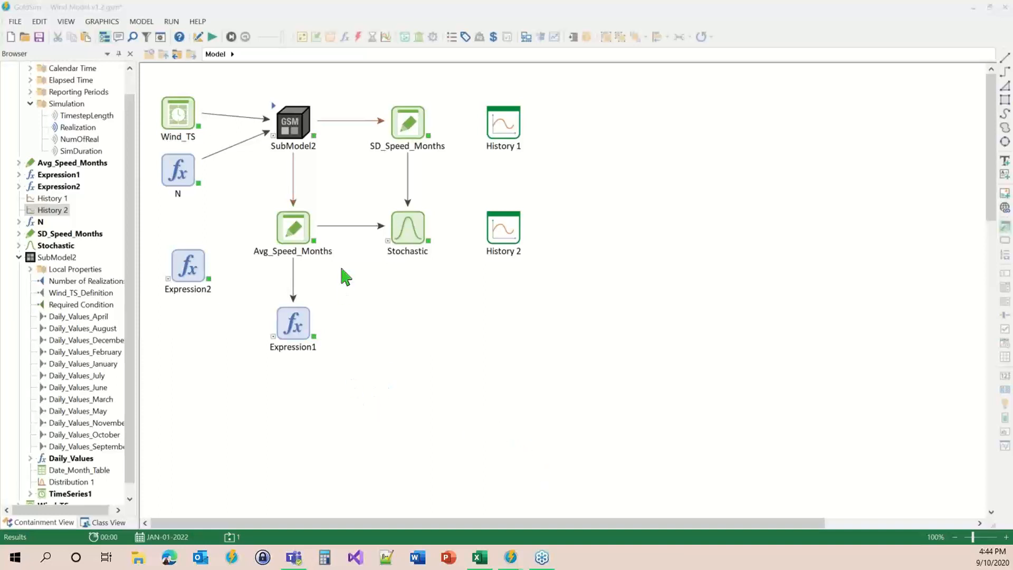
left_click(512, 229)
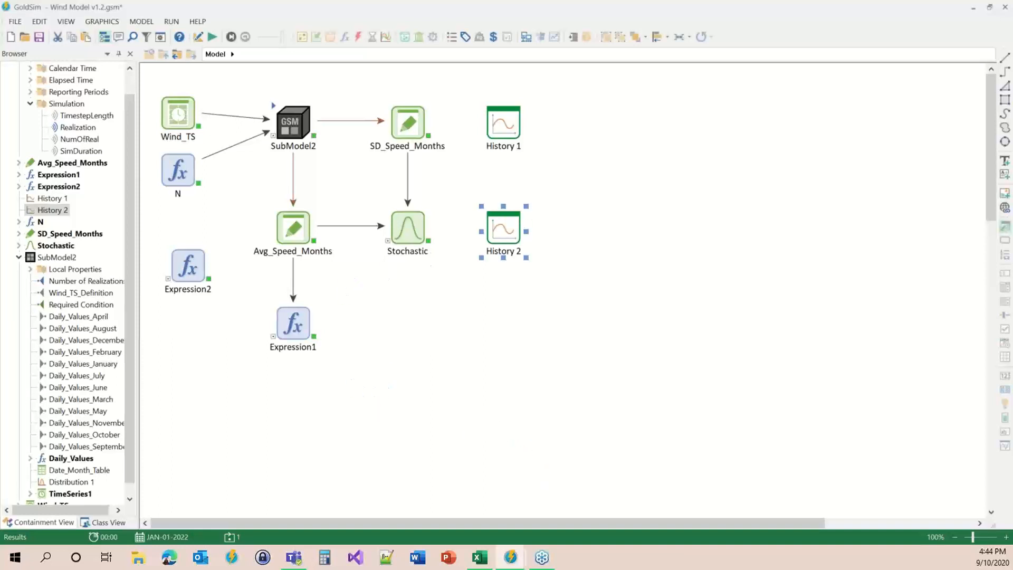
left_click_drag(1011, 336, 583, 73)
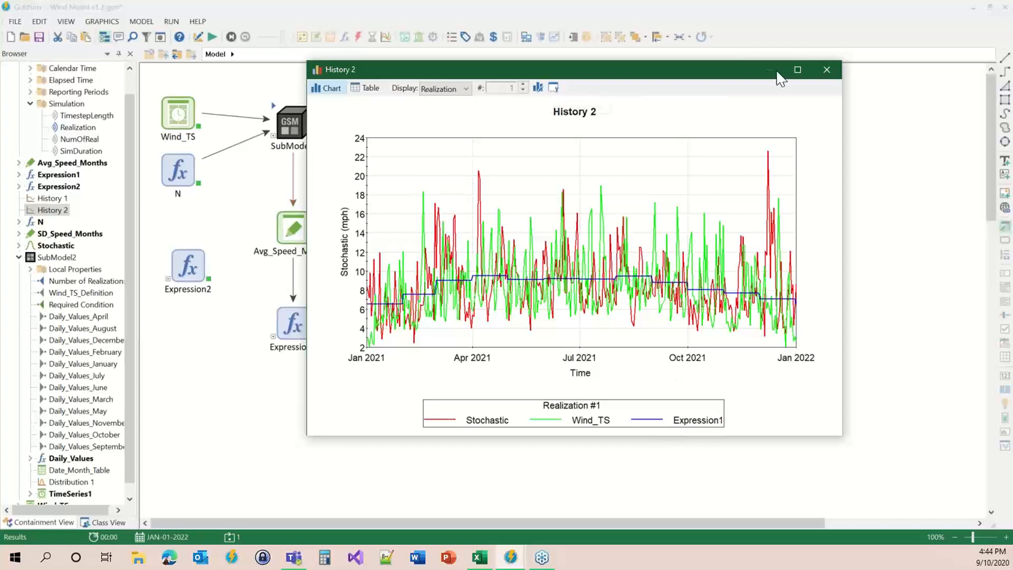
left_click(826, 69)
Reopen the History 2 chart, place it clear of the Stochastic element to relate both, and close it.
mouse_move(284, 321)
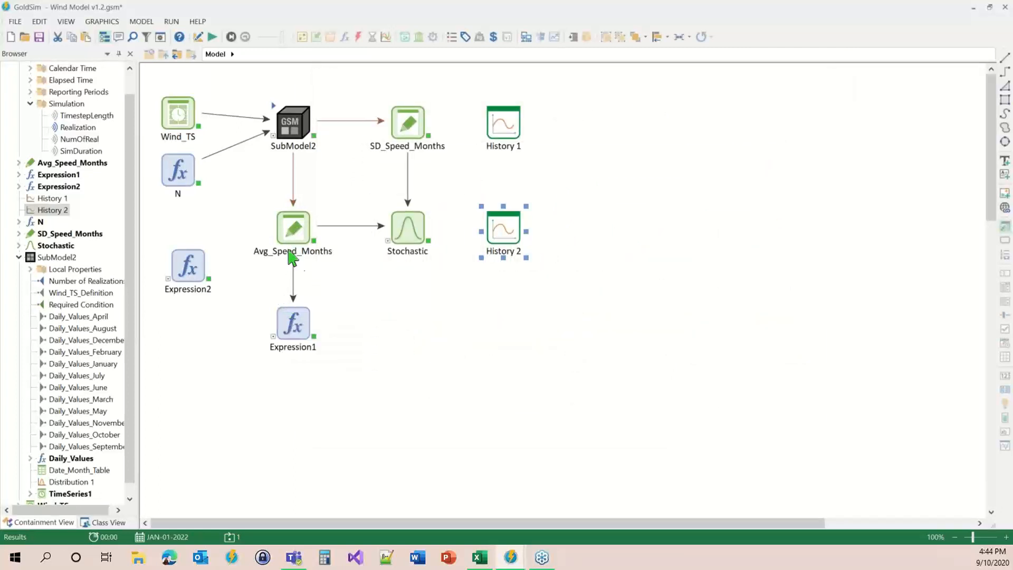
double_click(502, 240)
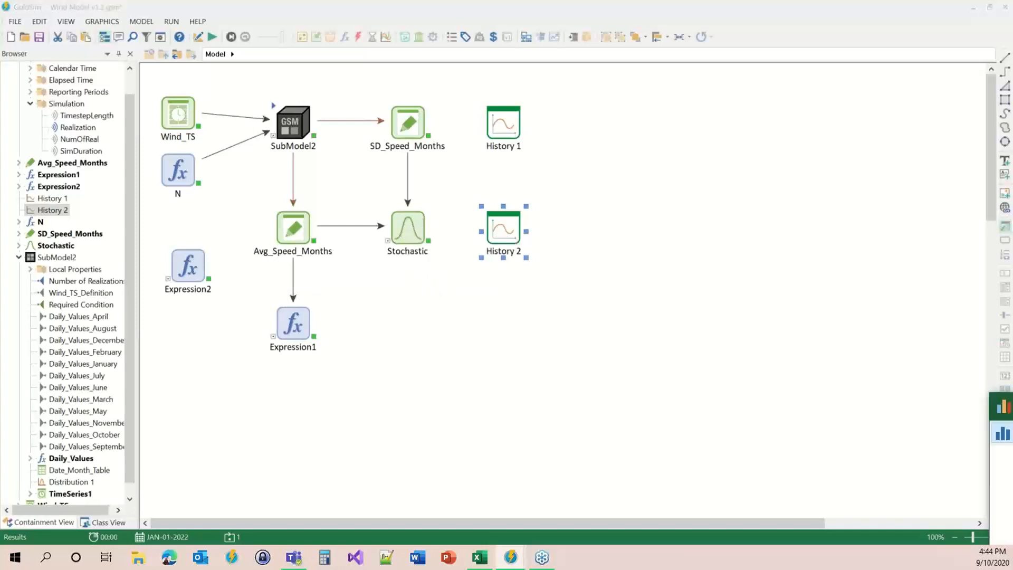
left_click_drag(602, 105, 576, 49)
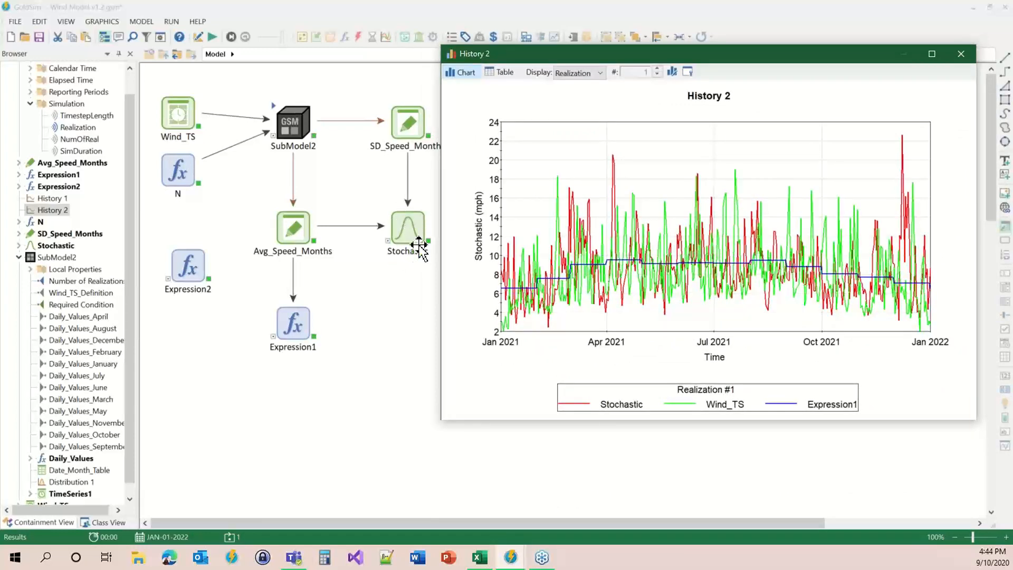
left_click(961, 54)
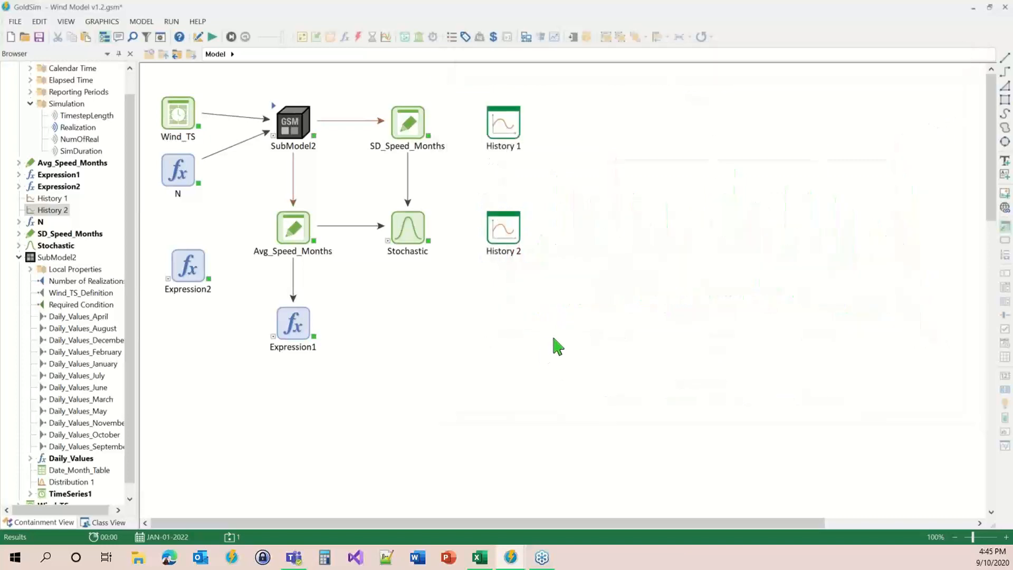
Return the model to edit mode and review the Reporting Steps options in the simulation settings, cancelling without changes.
key("F4")
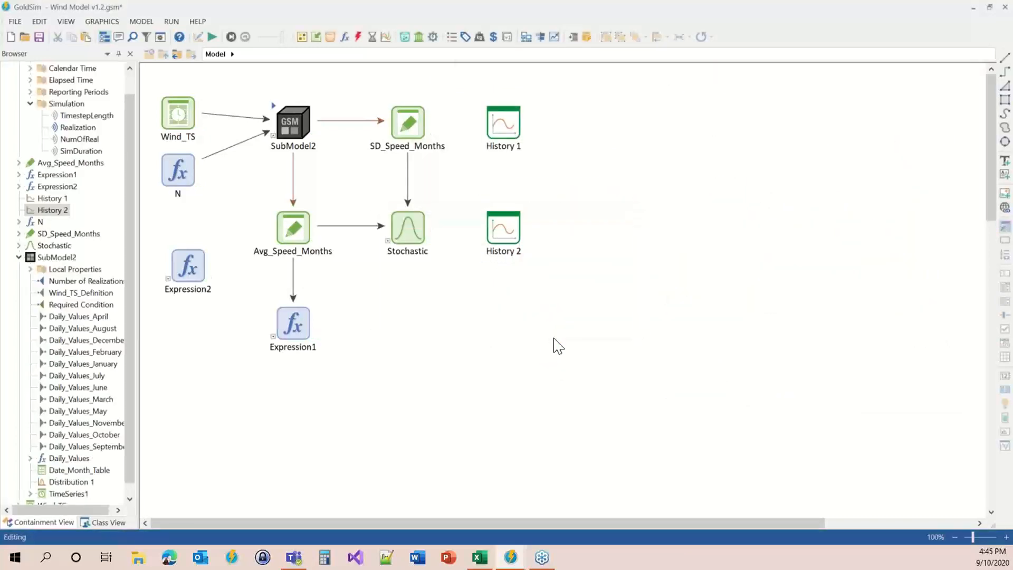
left_click(160, 37)
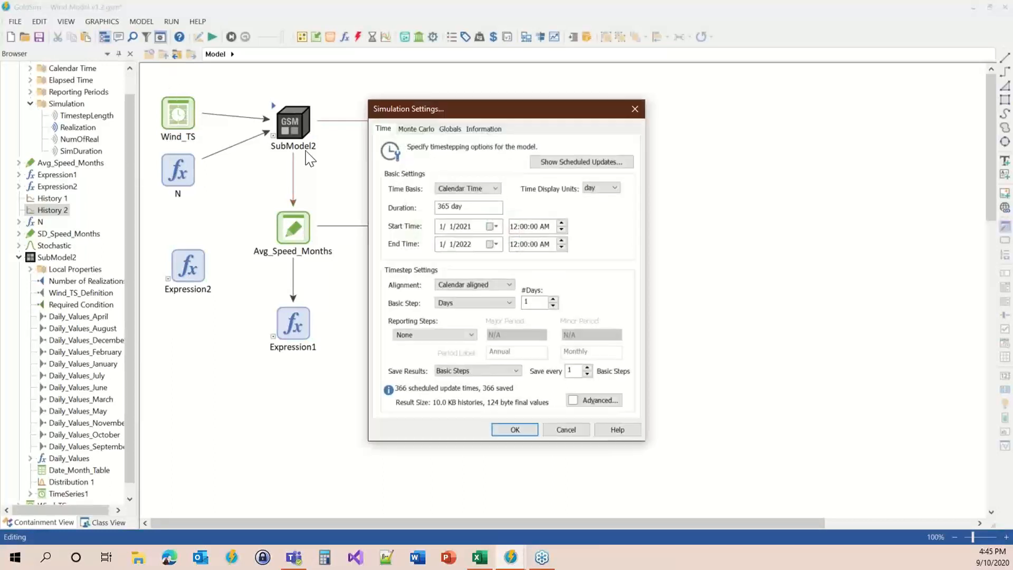
left_click(441, 336)
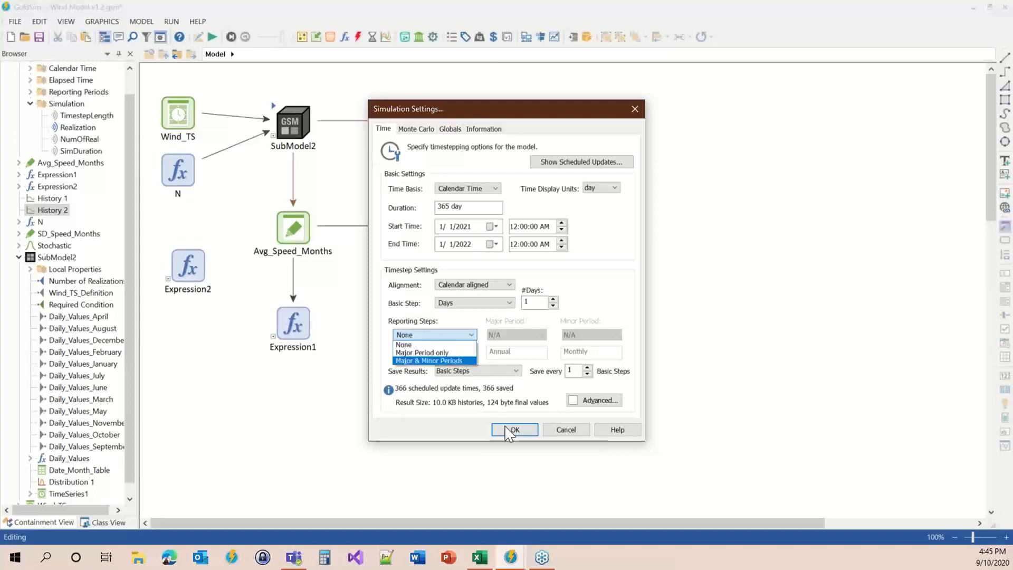
left_click(562, 434)
left_click(559, 433)
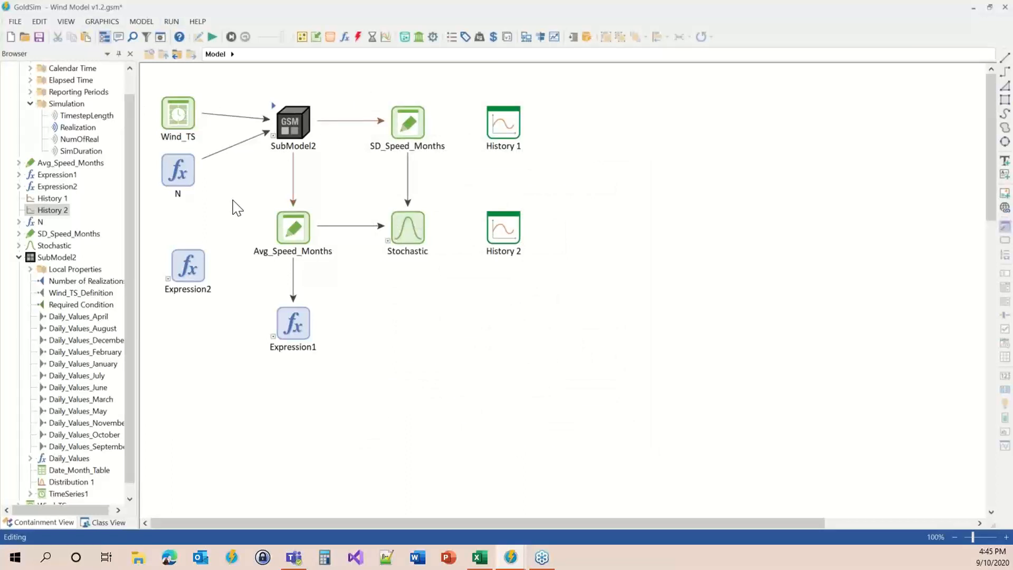
Review SubModel2's trigger definition and its required condition on the realization number, and accept the SubModel properties.
mouse_move(293, 228)
left_click(293, 126)
double_click(293, 126)
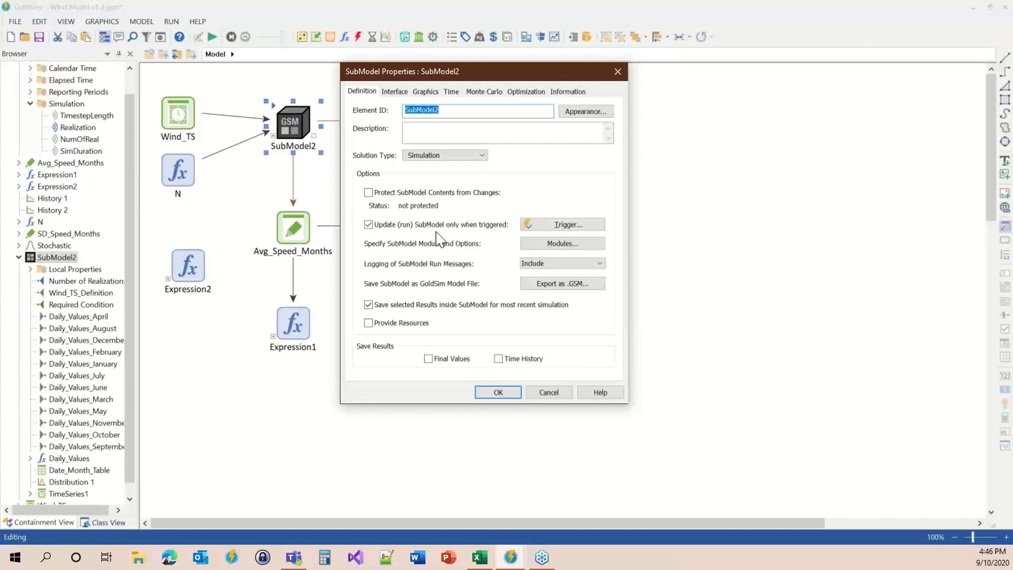
left_click(573, 230)
left_click_drag(522, 135, 736, 62)
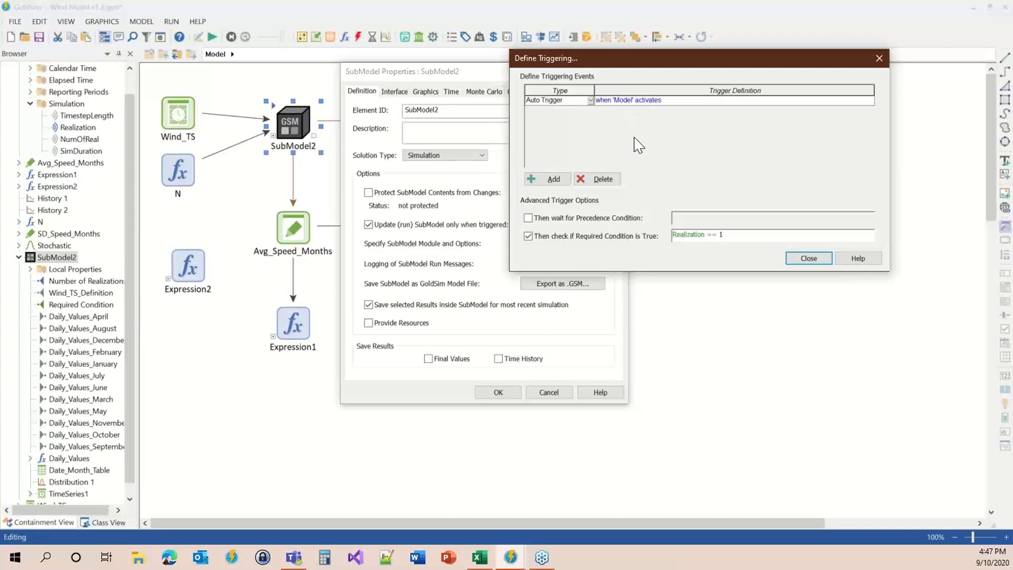
mouse_move(741, 235)
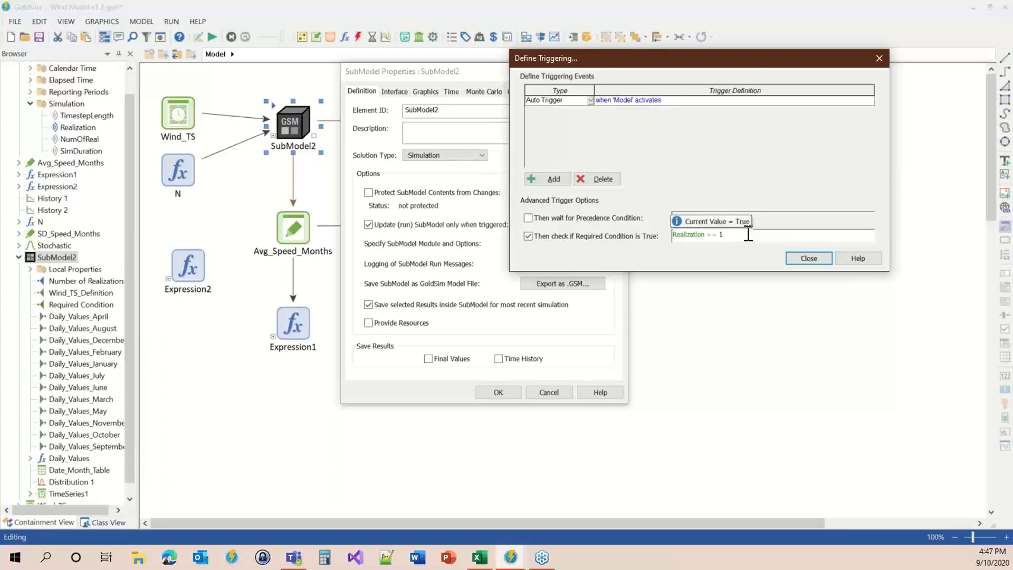
left_click(807, 258)
left_click(504, 393)
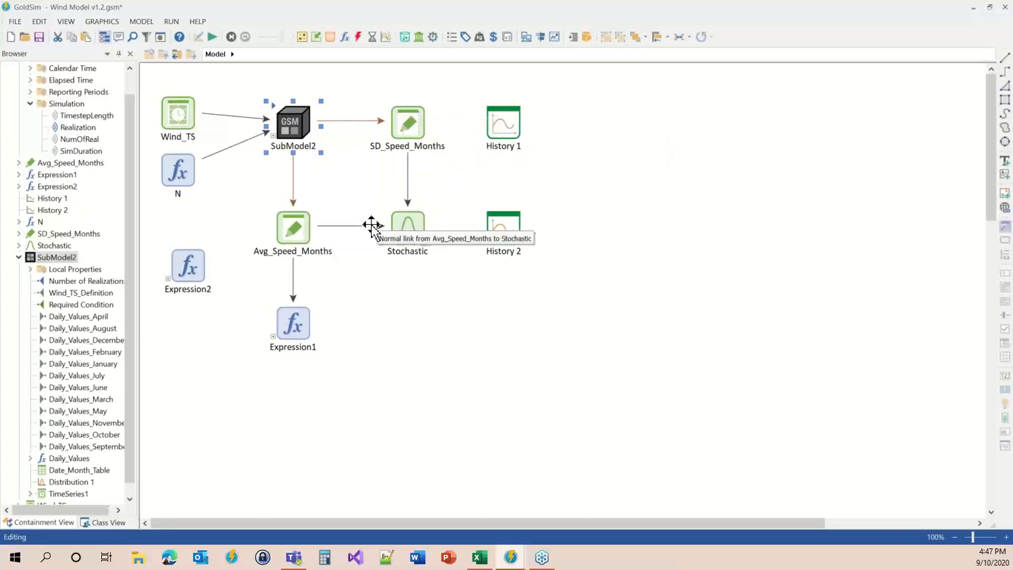
Select the Stochastic element in the model.
mouse_move(180, 115)
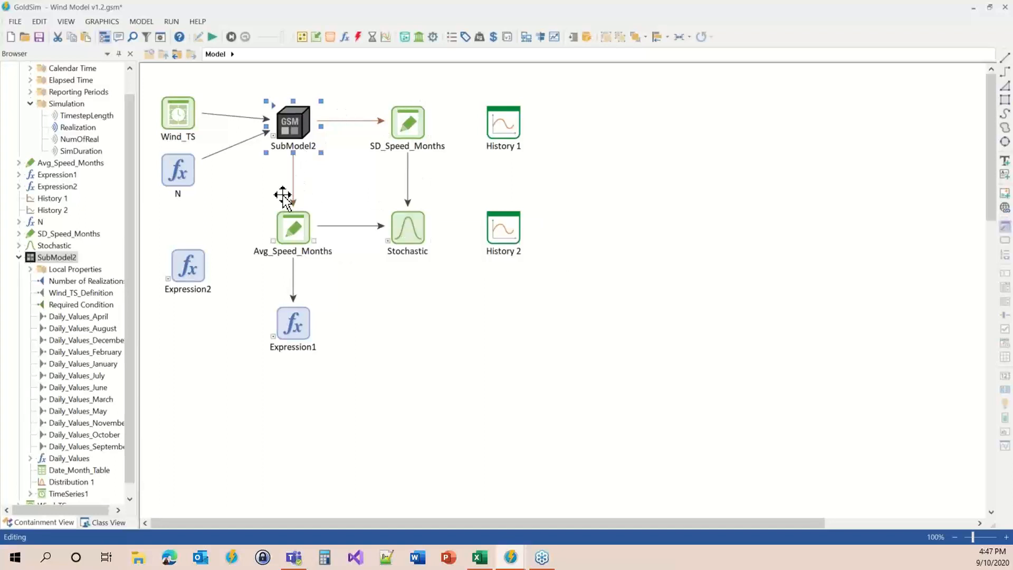
left_click(408, 227)
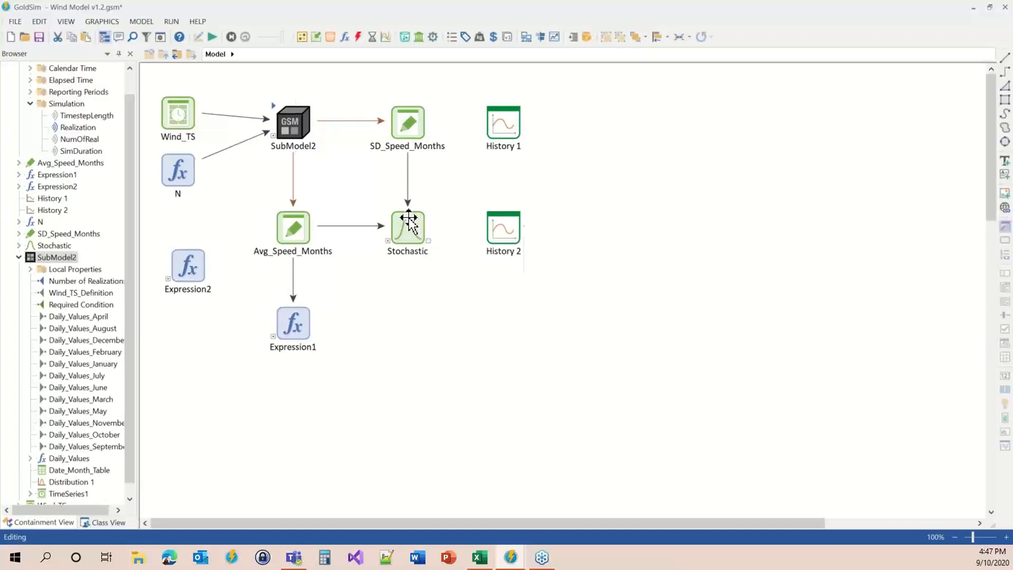